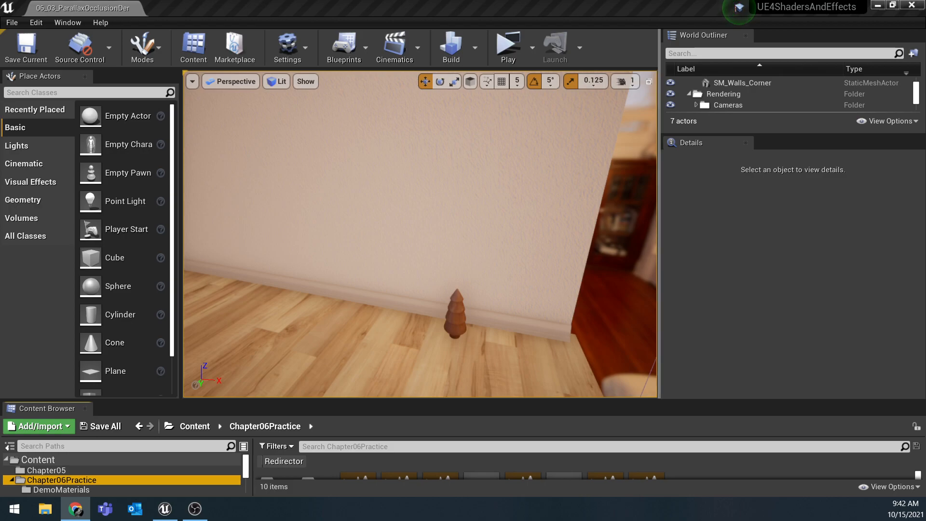
# - Create a new material named M_Walls_Parallax in the Chapter06Practice/DemoMaterials folder
pyautogui.moveTo(420, 234); pyautogui.dragTo(329, 236, button='right')
pyautogui.press('w')
pyautogui.moveTo(329, 400); pyautogui.dragTo(328, 295)
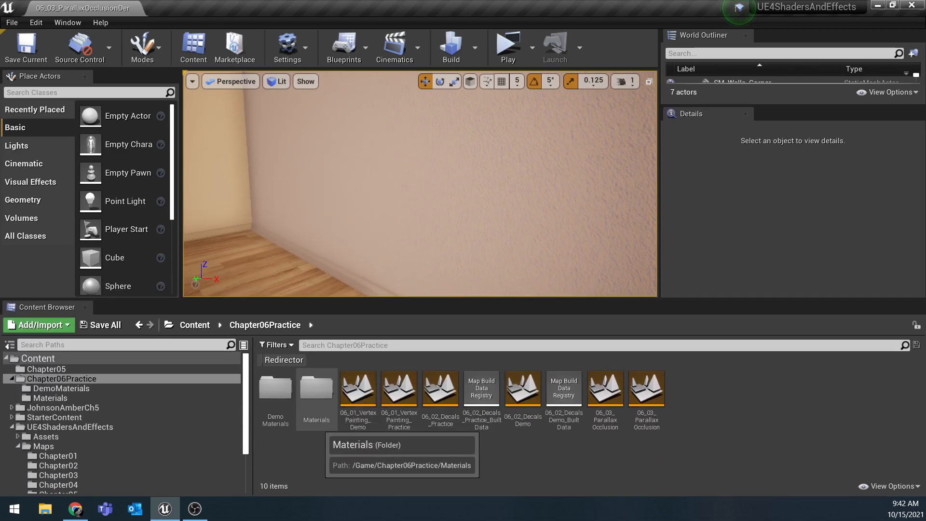
pyautogui.doubleClick(276, 390)
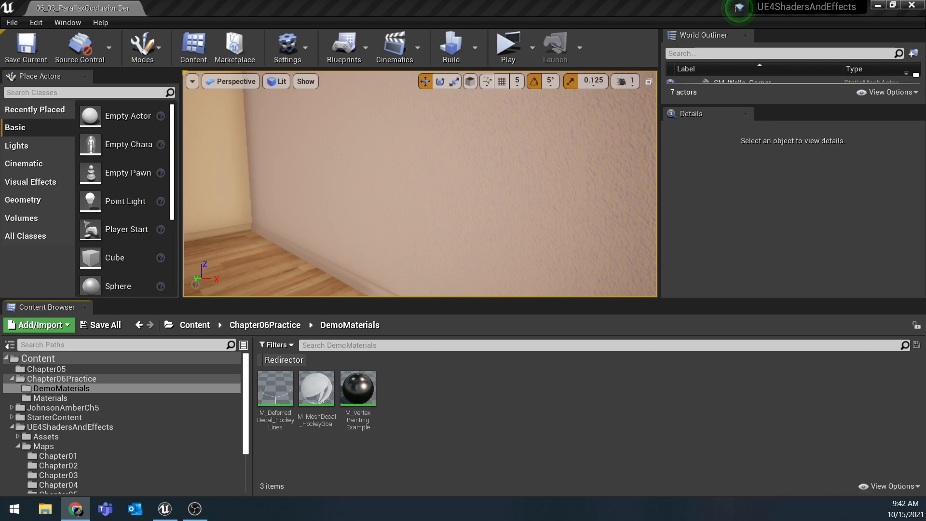
pyautogui.rightClick(446, 403)
pyautogui.click(488, 164)
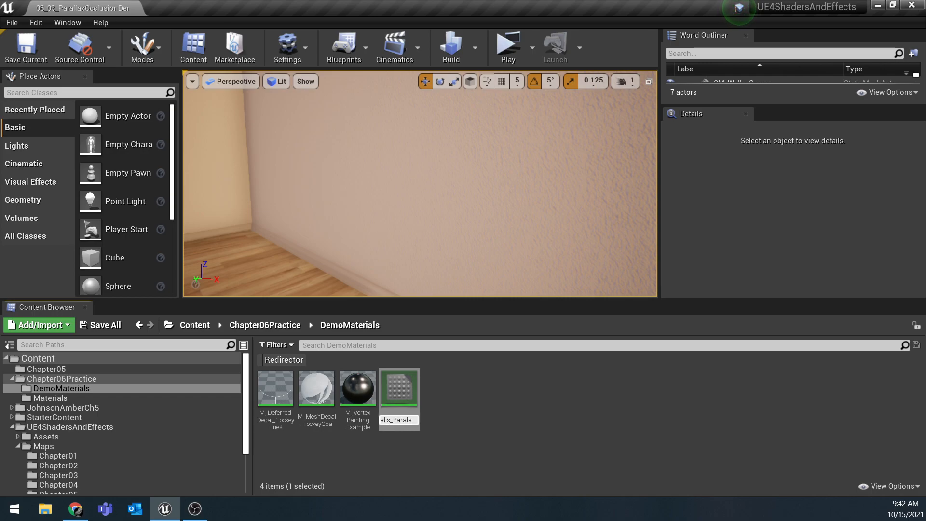
pyautogui.write('M_Walls_Parallax')
pyautogui.press('Return')
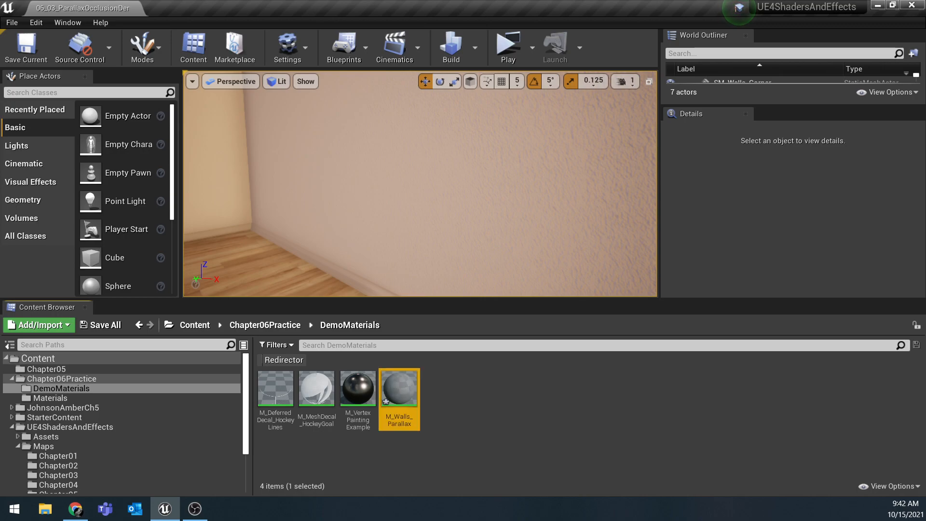
# - Assign the M_Walls_Parallax material to Element 1 of the SM_Walls_Corner mesh
pyautogui.click(419, 193)
pyautogui.moveTo(420, 193)
pyautogui.mouseDown(button='right')
pyautogui.moveTo(458, 183)
pyautogui.moveTo(434, 203)
pyautogui.mouseUp(button='right')
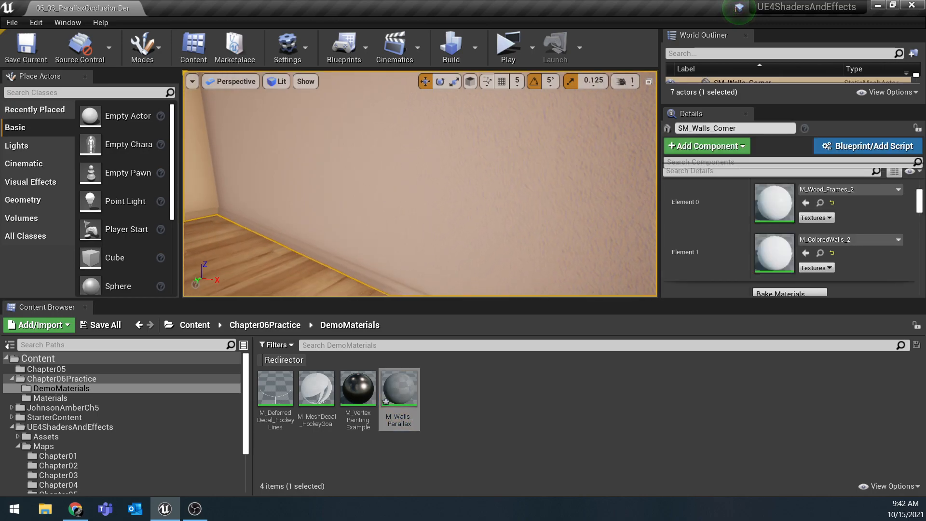
pyautogui.moveTo(399, 391); pyautogui.dragTo(820, 254)
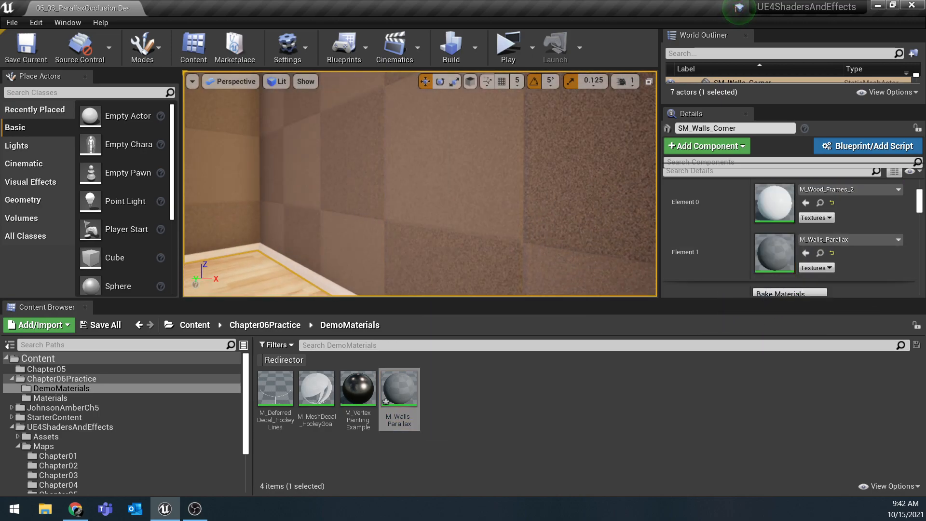
pyautogui.moveTo(419, 183); pyautogui.dragTo(422, 145, button='right')
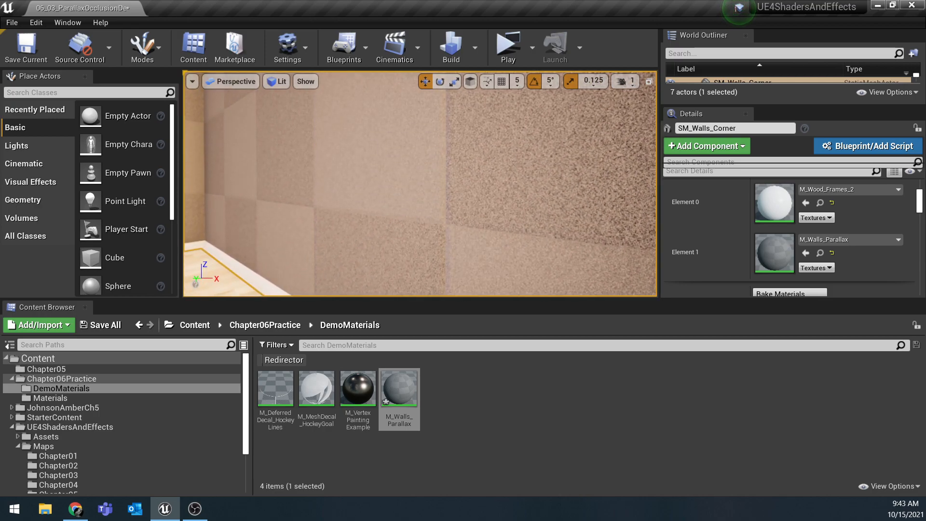
# - Open the M_Walls_Parallax material and add three Texture Sample nodes to its graph, stacked beside the main material node
pyautogui.doubleClick(399, 389)
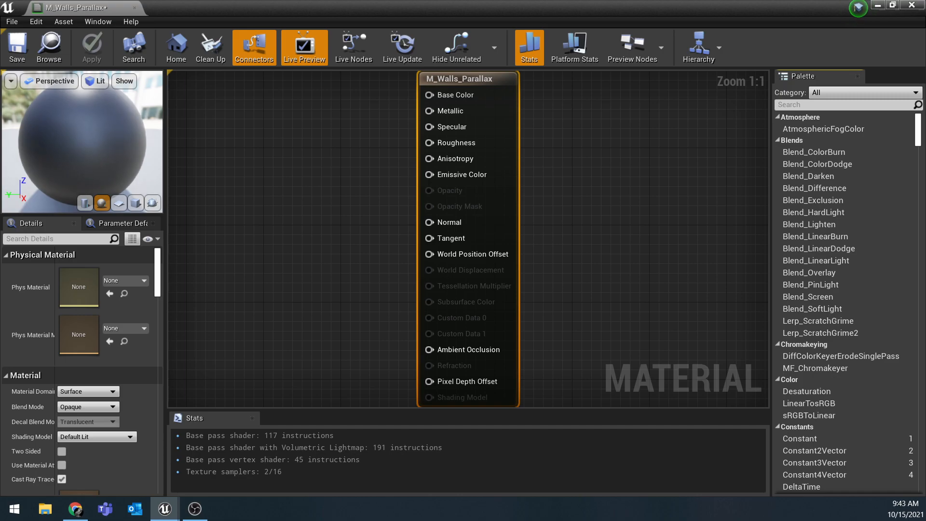
pyautogui.moveTo(350, 182); pyautogui.dragTo(442, 241, button='right')
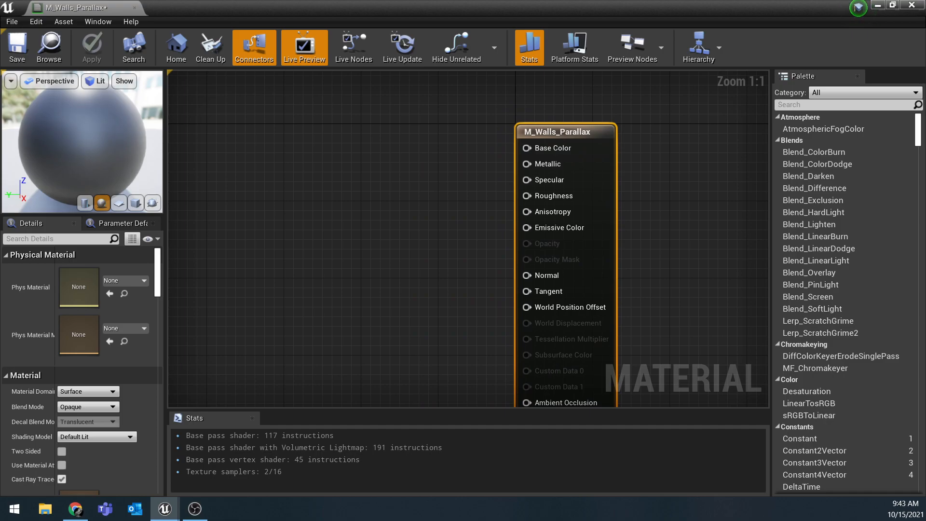
pyautogui.press('t')
pyautogui.click(396, 127)
pyautogui.moveTo(446, 130); pyautogui.dragTo(376, 109)
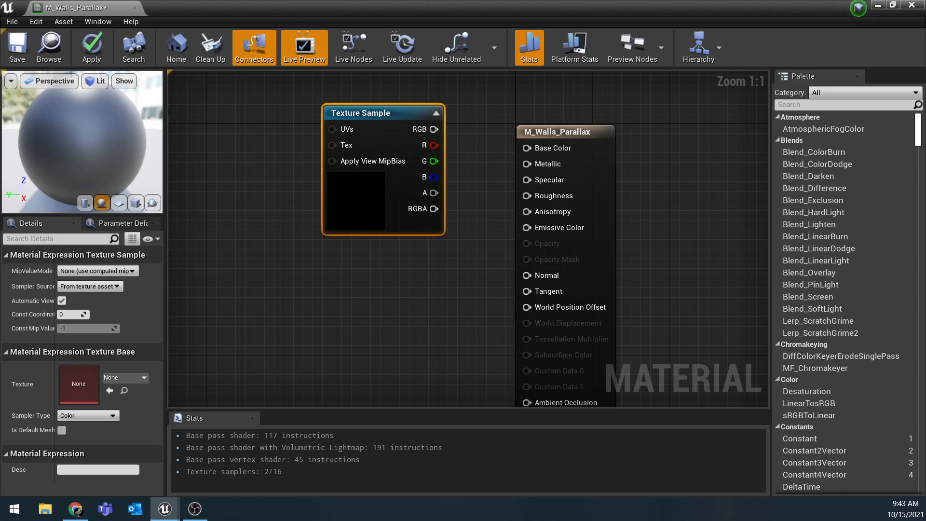
pyautogui.scroll(-1, 407, 269)
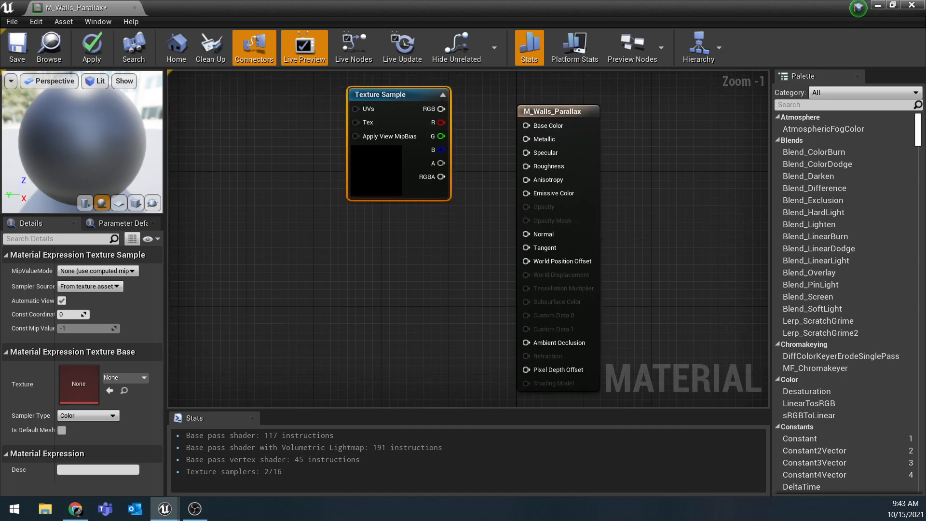
pyautogui.hotkey('ctrl', 'w')
pyautogui.hotkey('ctrl', 'w')
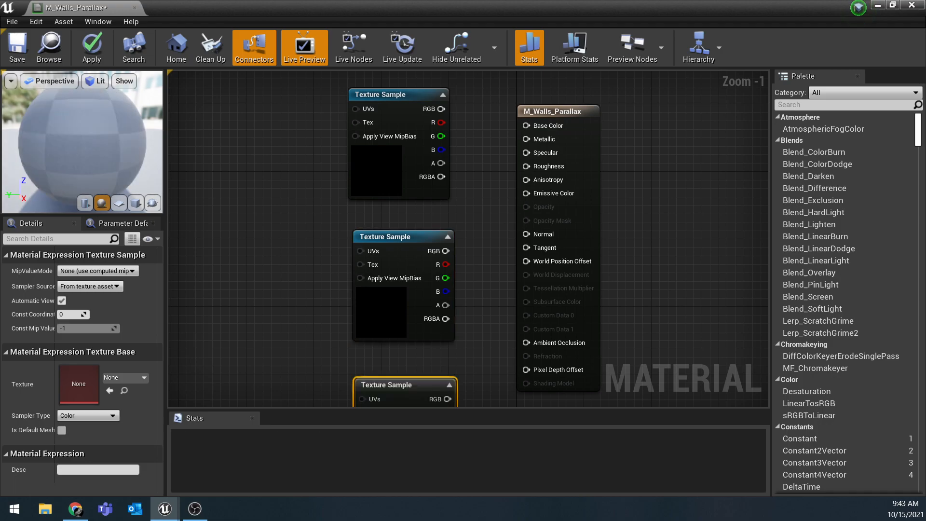
# - Assign the T_Walls_Depth texture to the first Texture Sample node
pyautogui.click(372, 97)
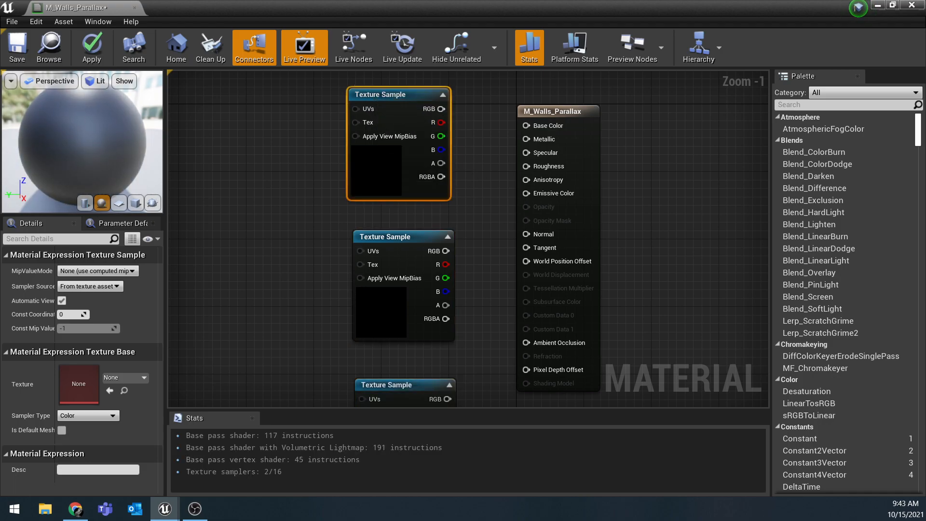
pyautogui.click(140, 378)
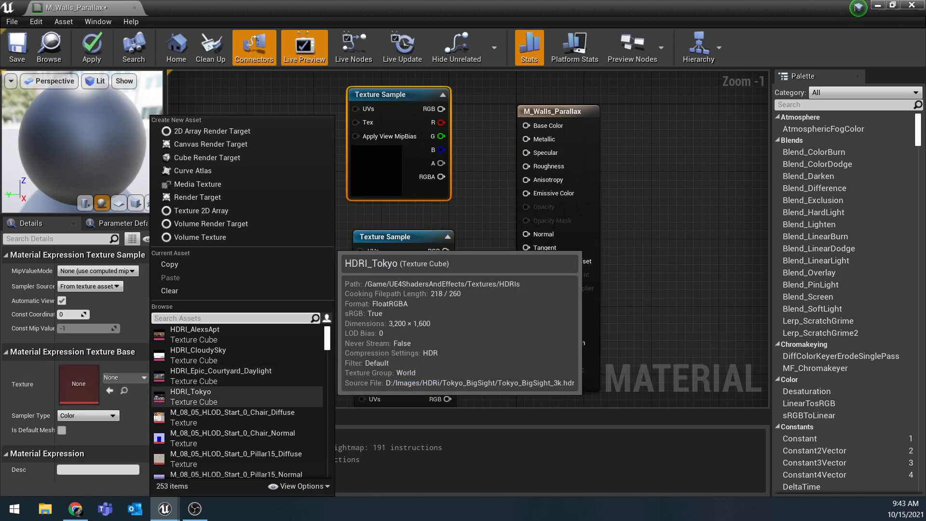
pyautogui.write('T_Wall')
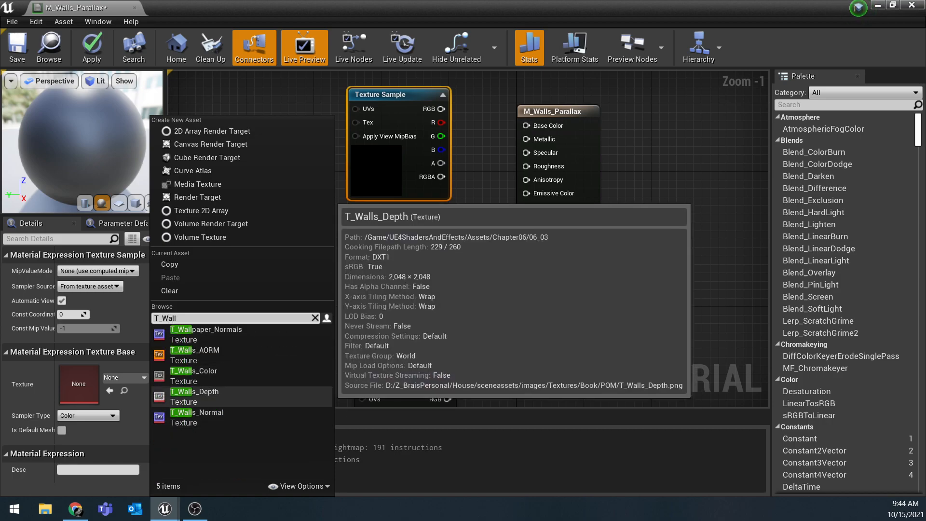
pyautogui.click(197, 396)
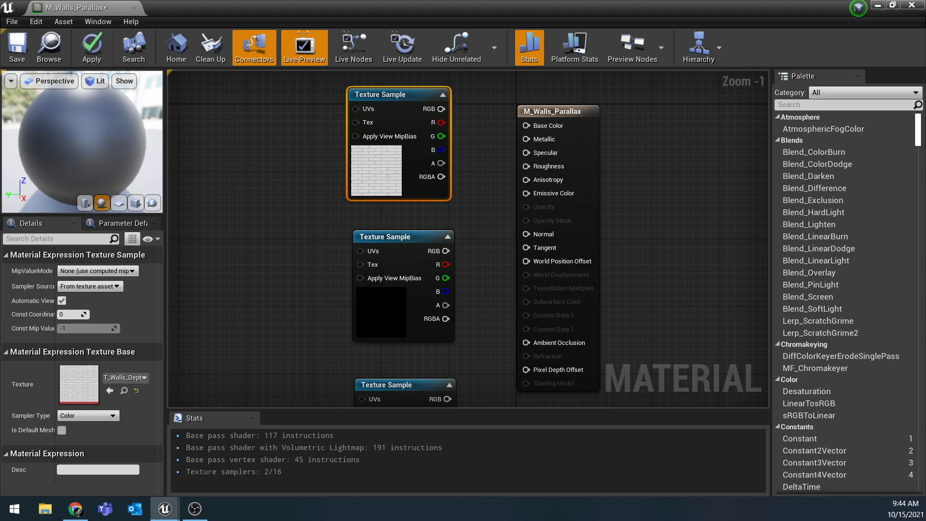
# - Align the second Texture Sample node below the first and assign it the T_Walls_AORM texture
pyautogui.moveTo(398, 240); pyautogui.dragTo(385, 233)
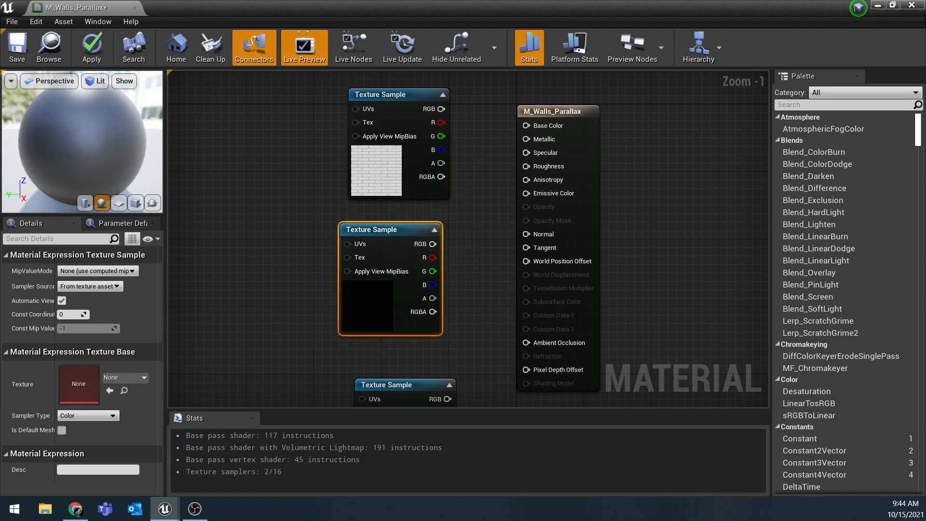
pyautogui.click(125, 379)
pyautogui.write('T_Walls')
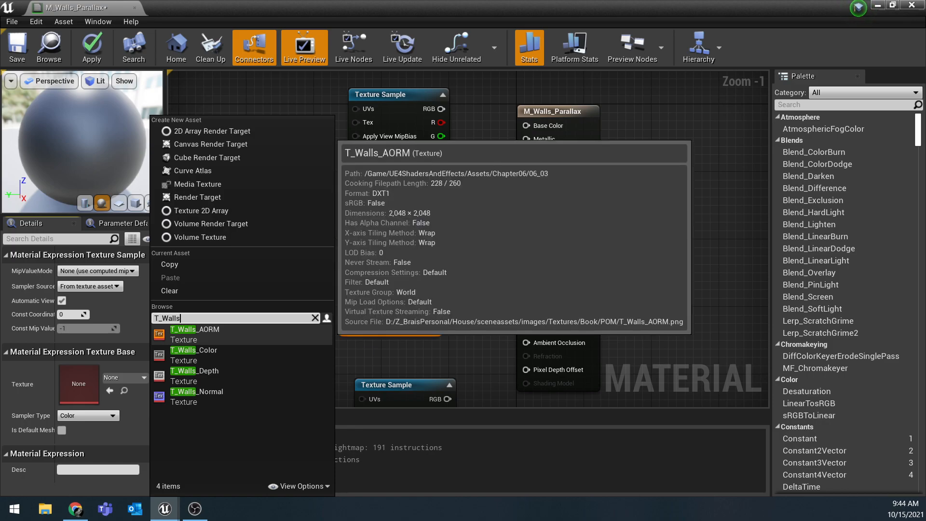
pyautogui.click(195, 334)
# - Place the third Texture Sample node directly under the second and assign it the T_Walls_Normal texture
pyautogui.moveTo(487, 351); pyautogui.dragTo(522, 275, button='right')
pyautogui.moveTo(416, 312); pyautogui.dragTo(402, 292)
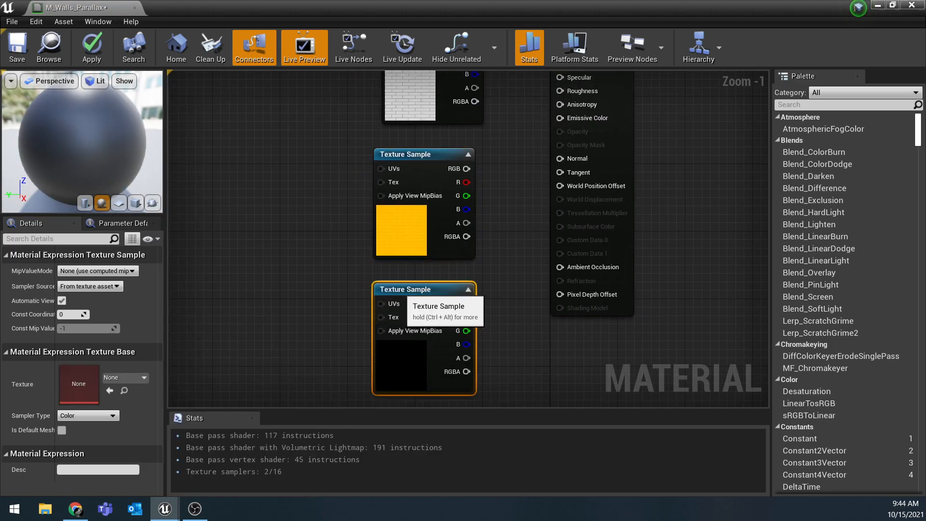
pyautogui.click(141, 379)
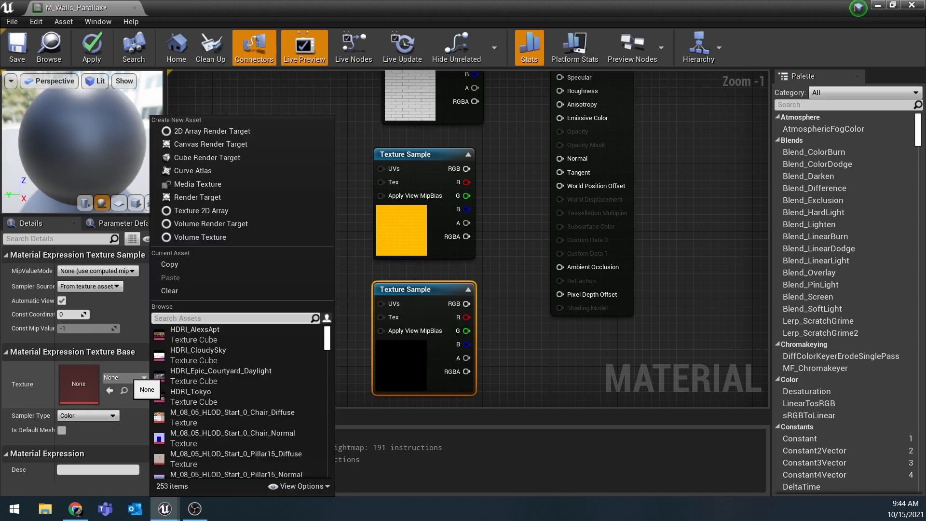
pyautogui.write('T_Walls')
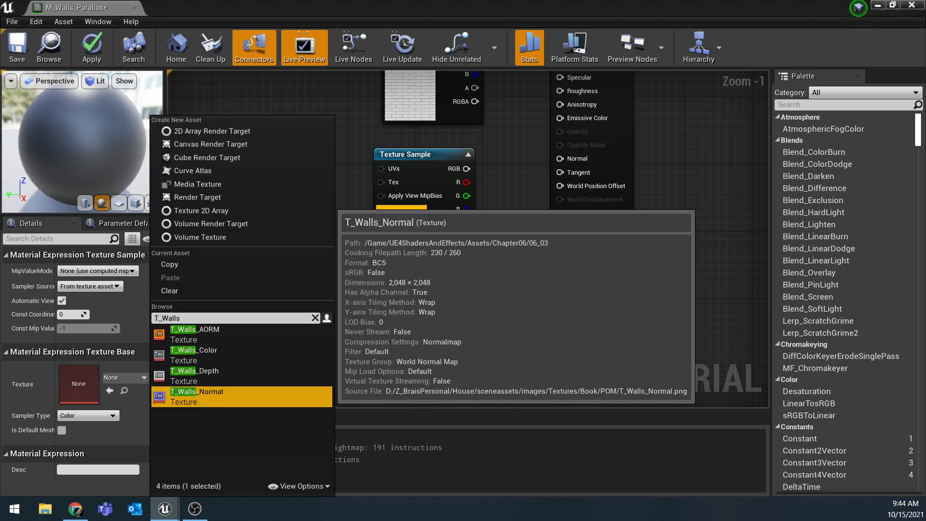
pyautogui.click(196, 391)
# - Connect the T_Walls_Depth RGB to Base Color, the AORM red to Ambient Occlusion and green to Roughness, and the normal texture's RGB to Normal
pyautogui.moveTo(485, 196); pyautogui.dragTo(436, 270, button='right')
pyautogui.moveTo(423, 107); pyautogui.dragTo(508, 125)
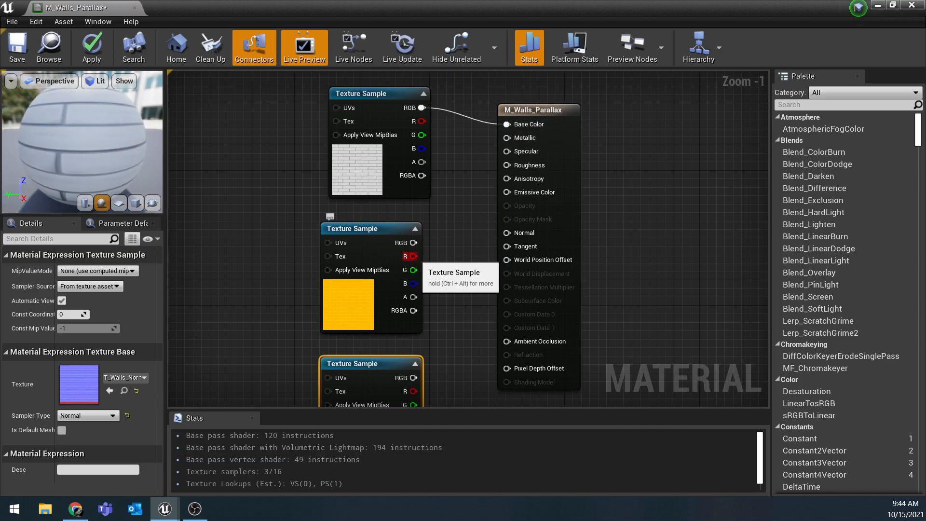
pyautogui.moveTo(413, 256); pyautogui.dragTo(510, 343)
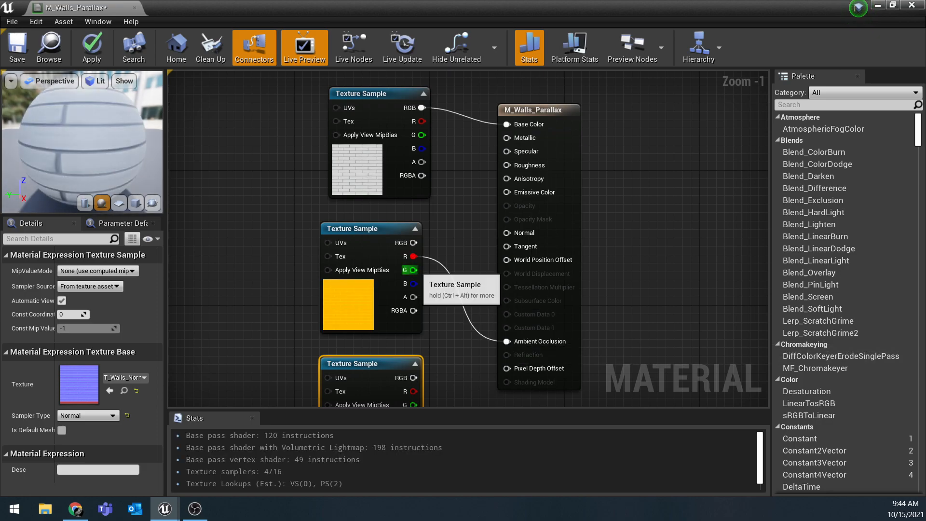
pyautogui.moveTo(413, 269); pyautogui.dragTo(508, 166)
pyautogui.moveTo(429, 369); pyautogui.dragTo(414, 310, button='right')
pyautogui.moveTo(387, 319); pyautogui.dragTo(481, 173)
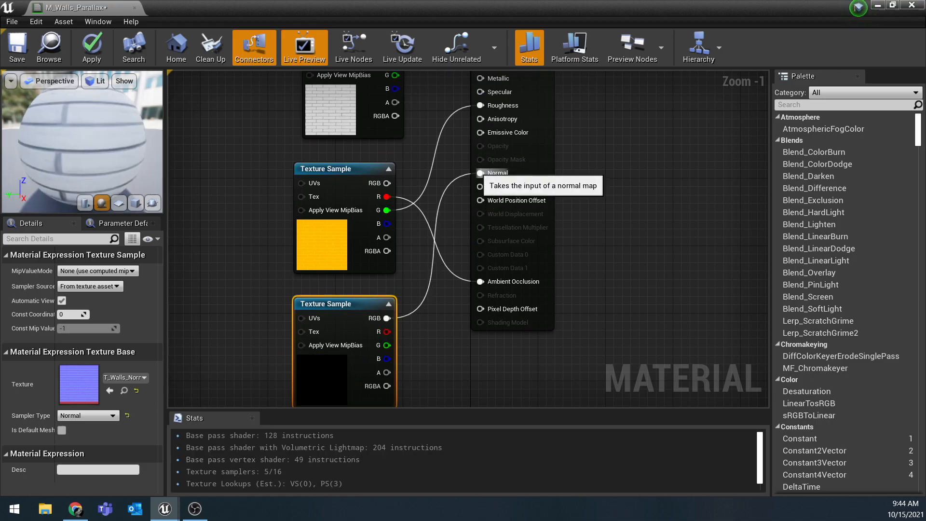
# - Apply and save the M_Walls_Parallax material, and return to the level to view the brick wall
pyautogui.click(92, 47)
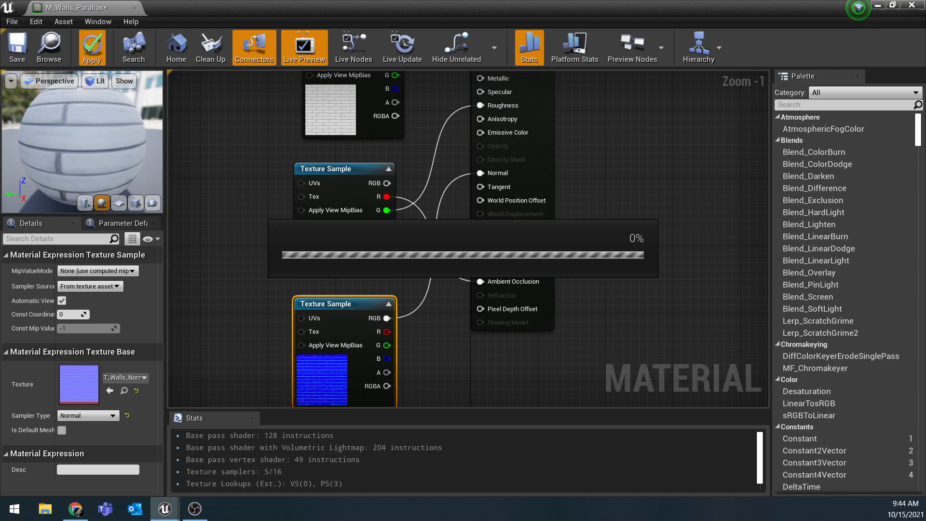
pyautogui.click(17, 47)
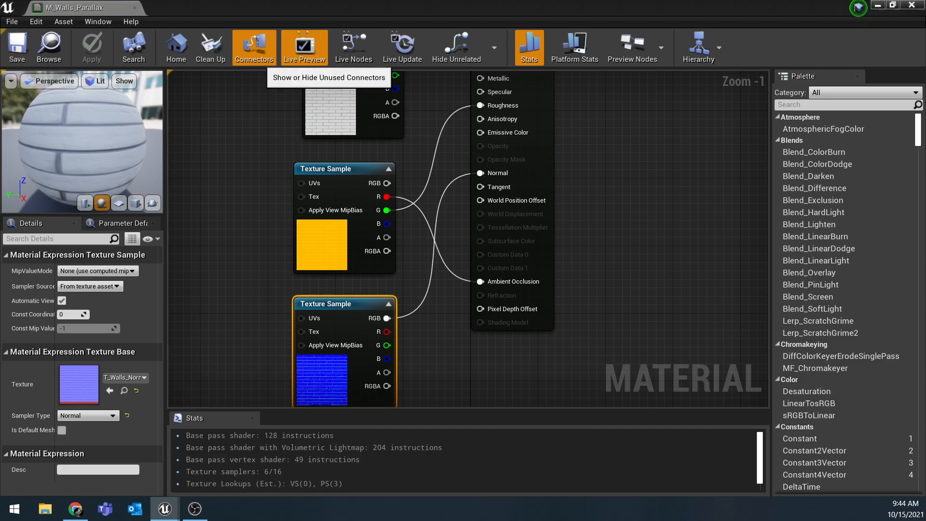
pyautogui.click(893, 5)
pyautogui.moveTo(420, 183); pyautogui.dragTo(482, 207, button='right')
pyautogui.press('w')
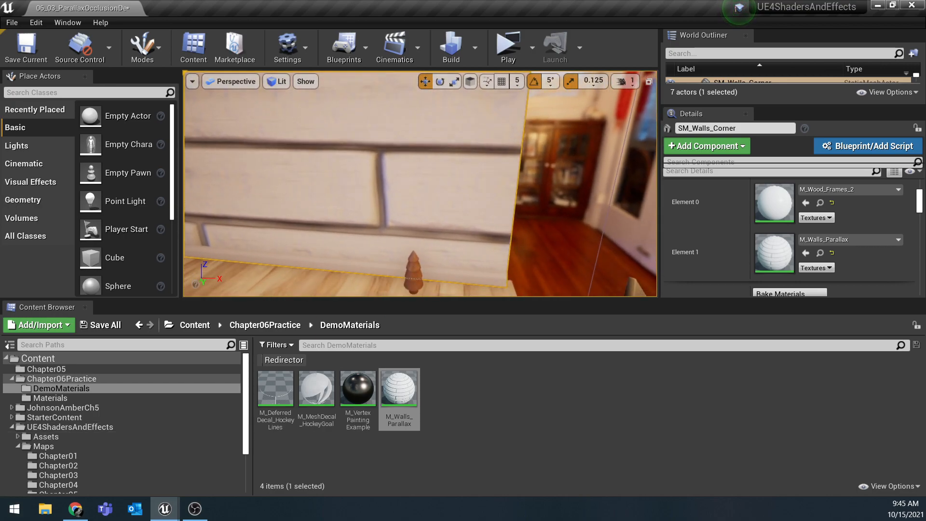
# - Open the Snipping Tool and capture a snip of the brick wall in the level viewport
pyautogui.press('super')
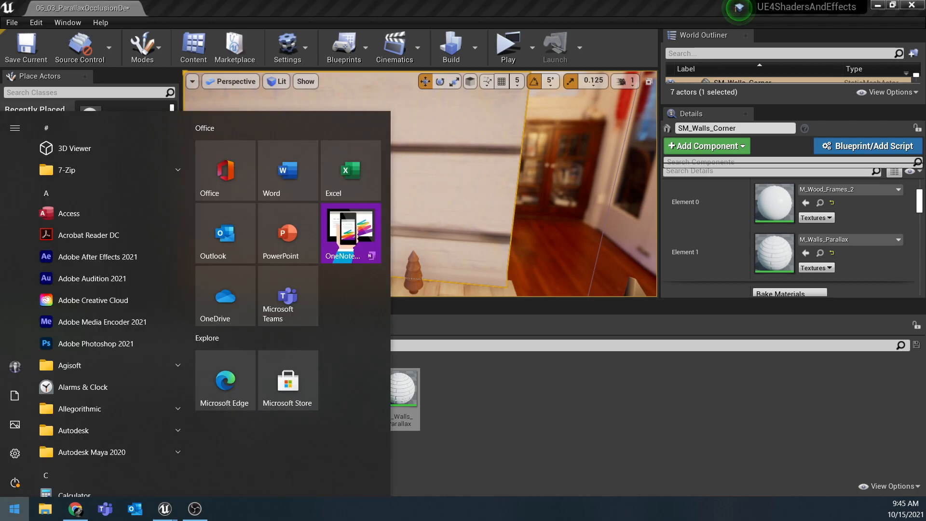
pyautogui.write('snipping tool')
pyautogui.press('Return')
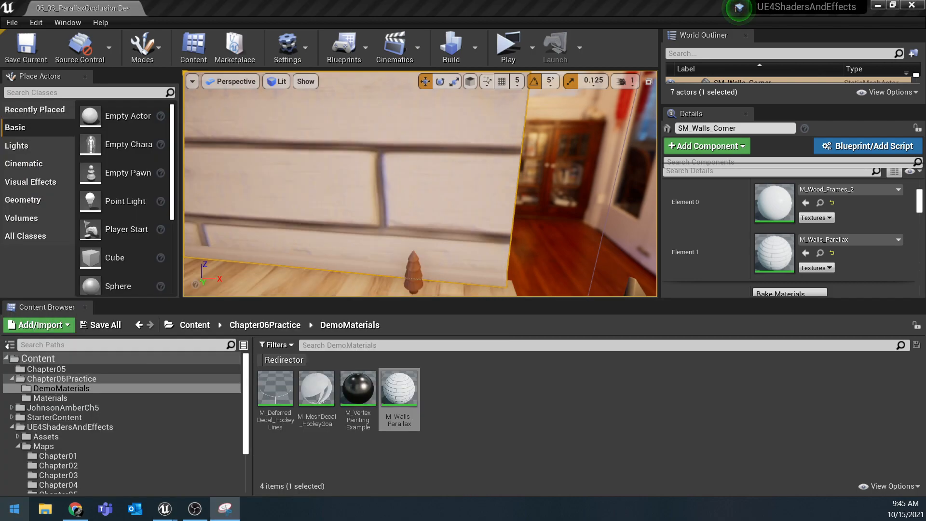
pyautogui.hotkey('ctrl', 'n')
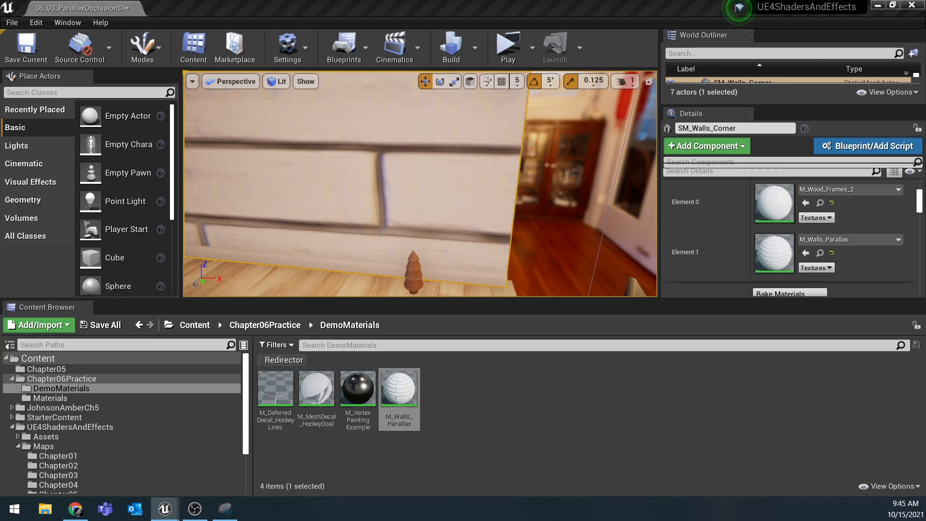
pyautogui.moveTo(254, 108); pyautogui.dragTo(569, 319)
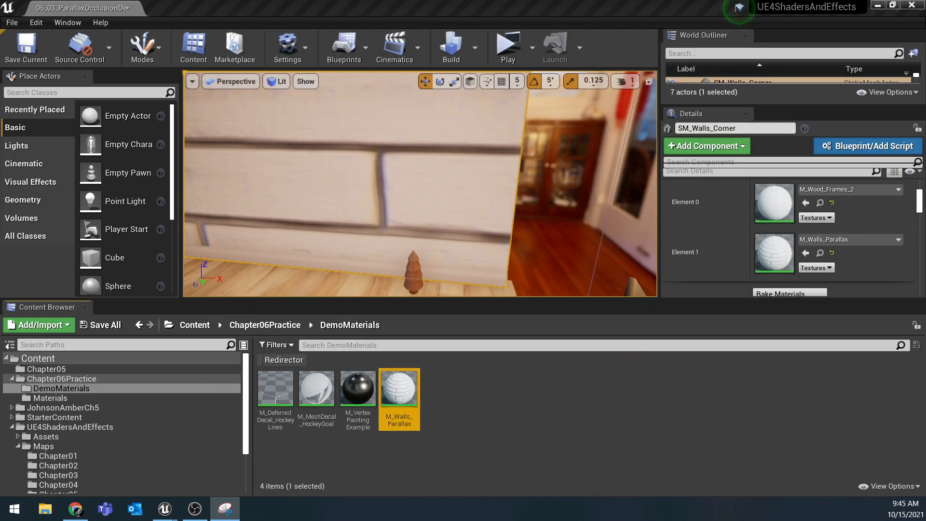
# - Inspect the brick wall corner in the level up close, and return to the M_Walls_Parallax material graph
pyautogui.moveTo(419, 183); pyautogui.dragTo(366, 149, button='right')
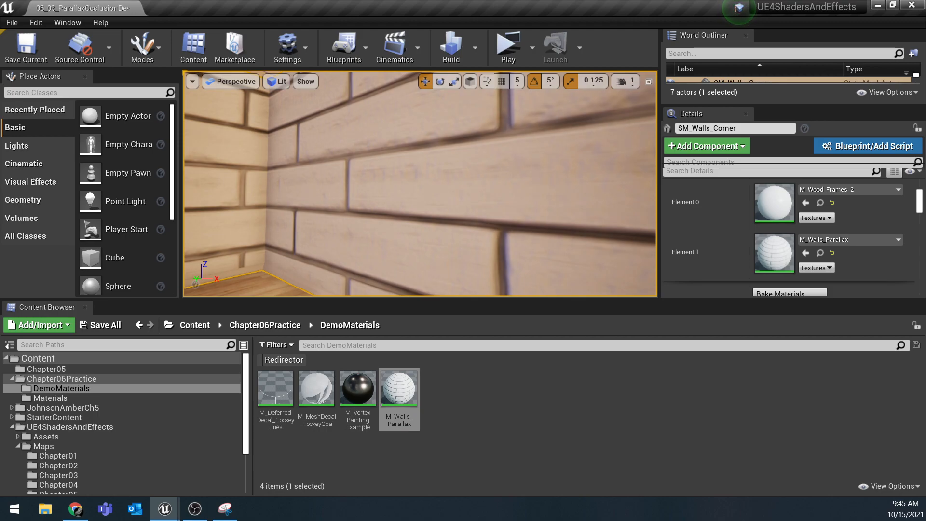
pyautogui.moveTo(420, 183); pyautogui.dragTo(477, 200, button='right')
pyautogui.moveTo(925, 124); pyautogui.dragTo(471, 0)
pyautogui.moveTo(426, 226); pyautogui.dragTo(576, 245, button='right')
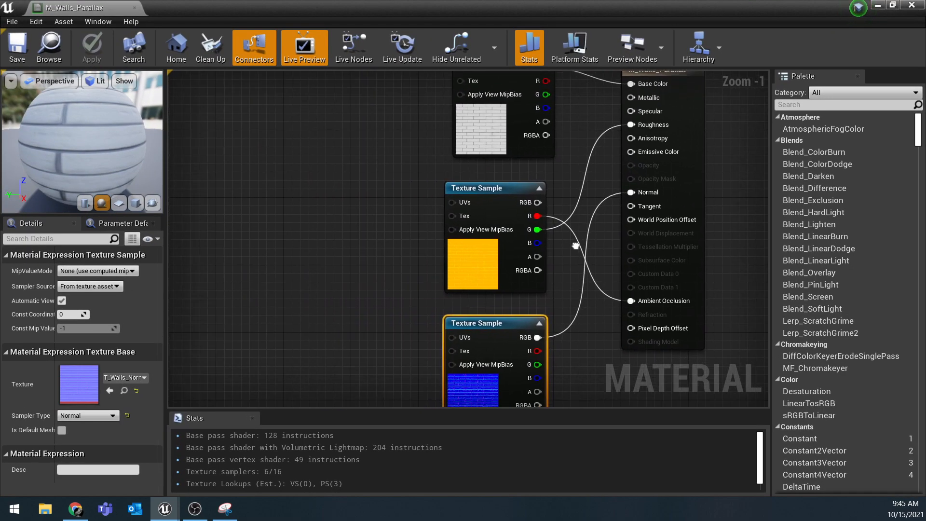
pyautogui.scroll(-2, 576, 245)
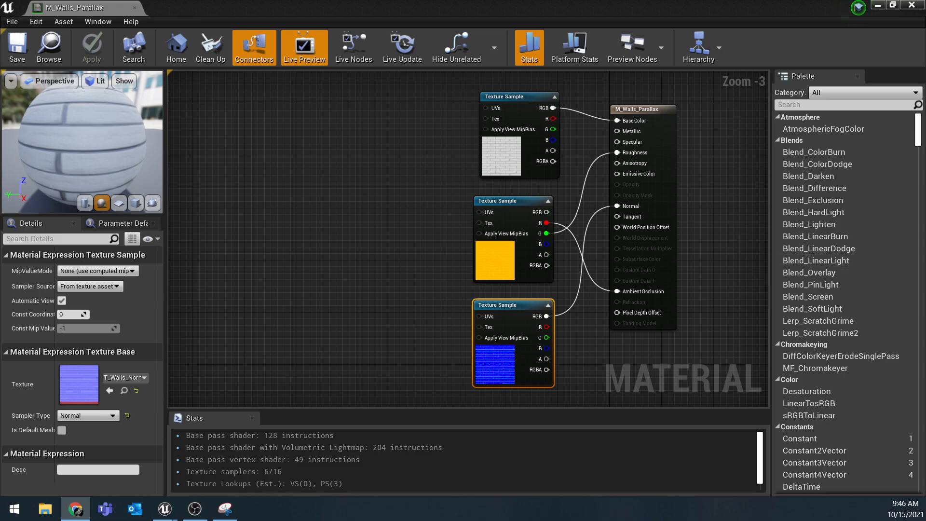
# - Add a ParallaxOcclusionMapping node and place it in the empty graph area to the left of the Texture Sample nodes
pyautogui.moveTo(212, 240); pyautogui.dragTo(315, 221, button='right')
pyautogui.rightClick(361, 213)
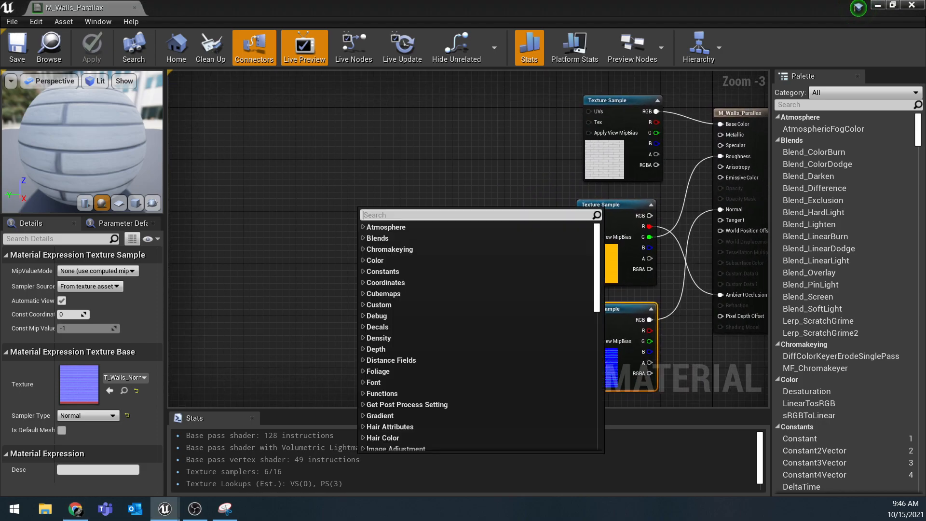
pyautogui.write('Para;')
pyautogui.press('BackSpace')
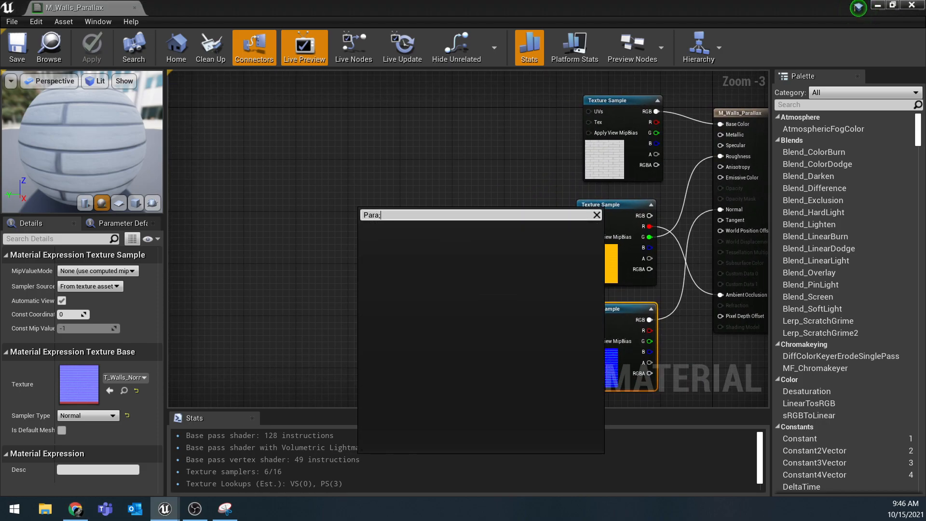
pyautogui.write('llax')
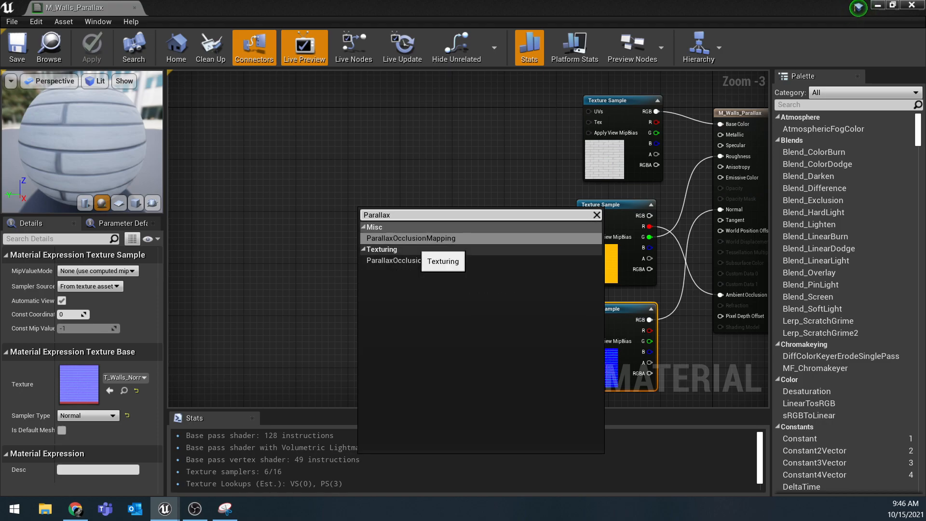
pyautogui.click(414, 238)
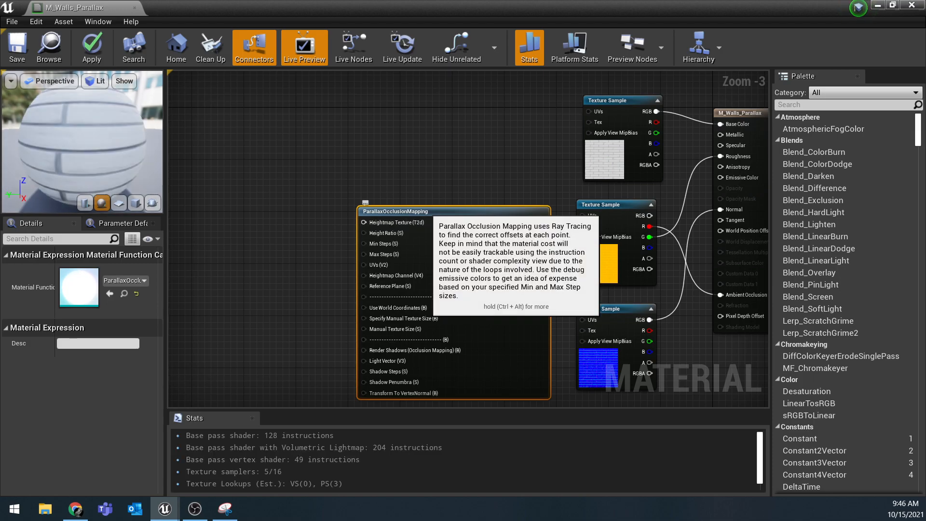
pyautogui.moveTo(366, 211); pyautogui.dragTo(246, 126)
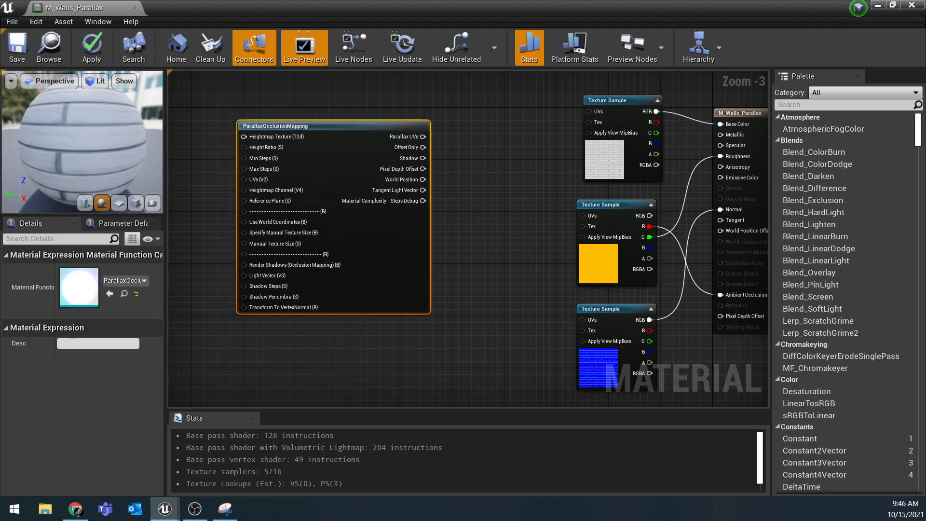
pyautogui.moveTo(325, 128); pyautogui.dragTo(344, 127)
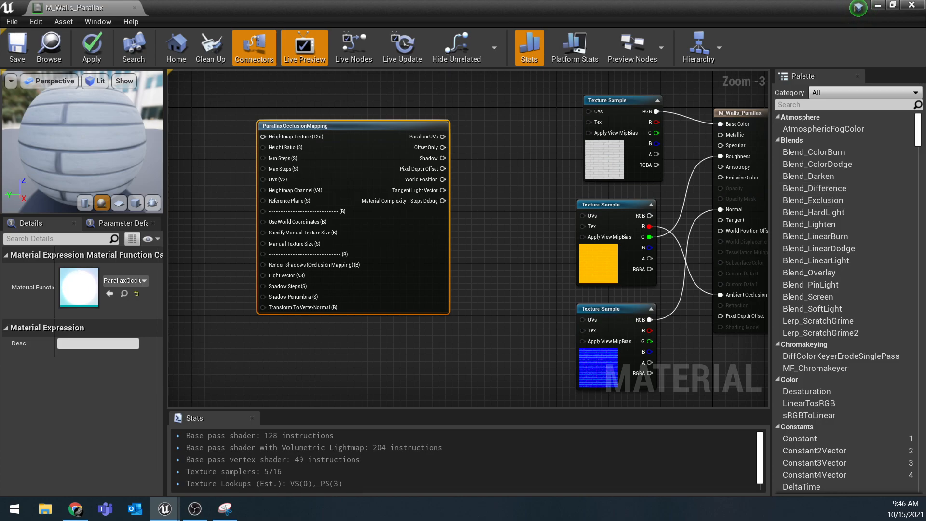
# - Create a Texture Object node feeding the Heightmap Texture input, and place it to the upper left of the ParallaxOcclusionMapping node
pyautogui.moveTo(337, 321); pyautogui.dragTo(411, 338, button='right')
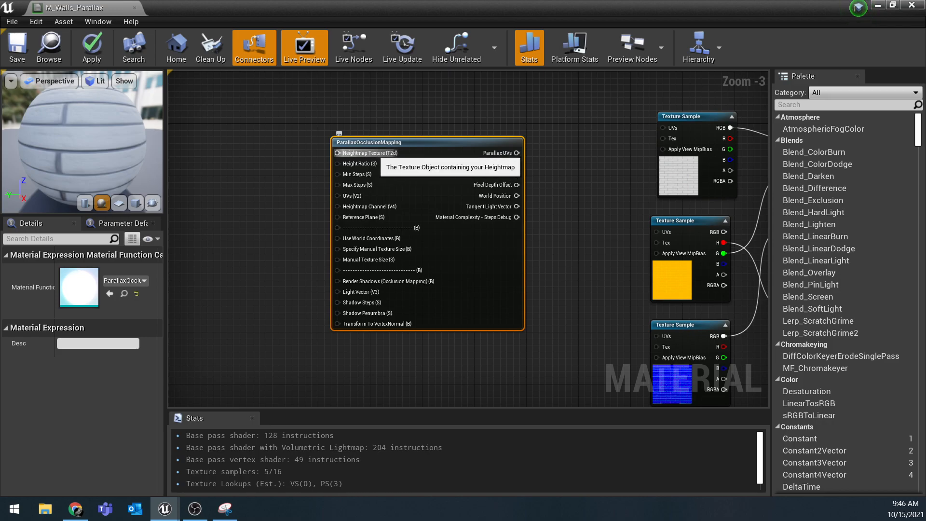
pyautogui.moveTo(475, 379); pyautogui.dragTo(556, 389, button='right')
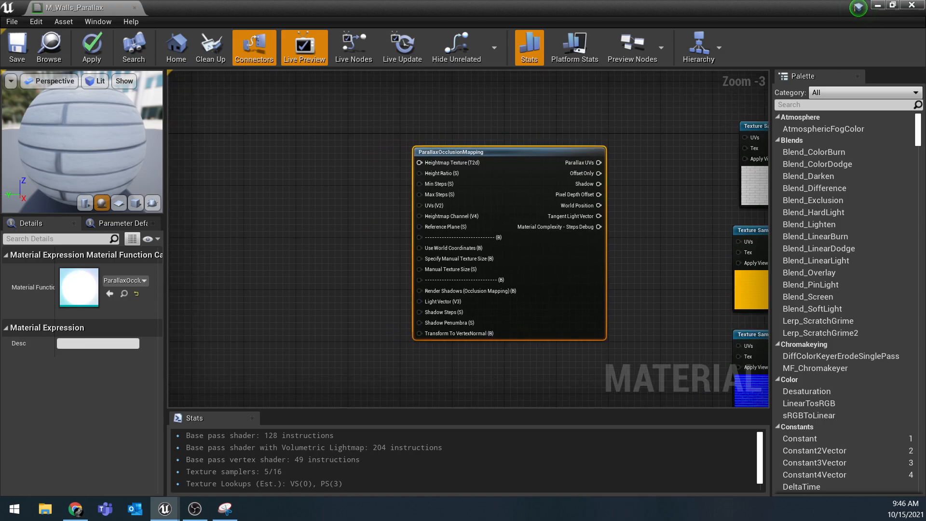
pyautogui.moveTo(418, 163); pyautogui.dragTo(338, 141)
pyautogui.write('texture')
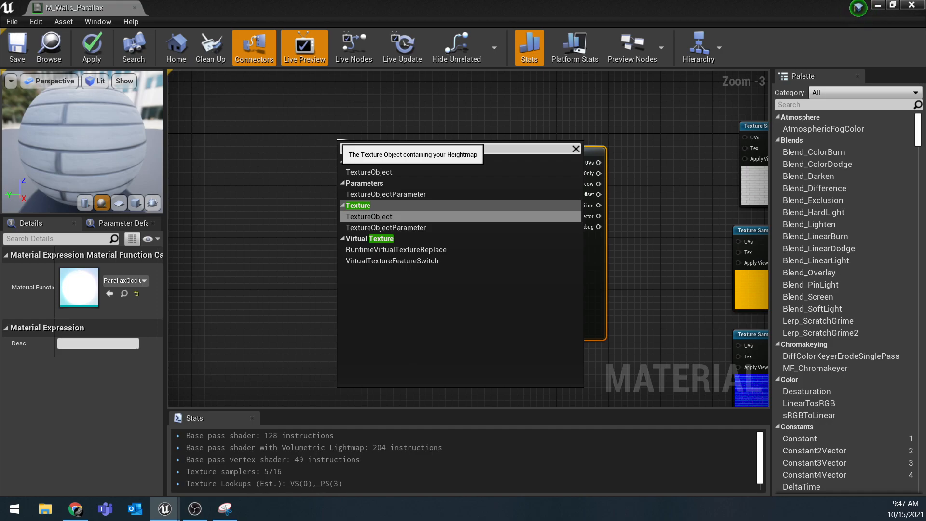
pyautogui.write(' o')
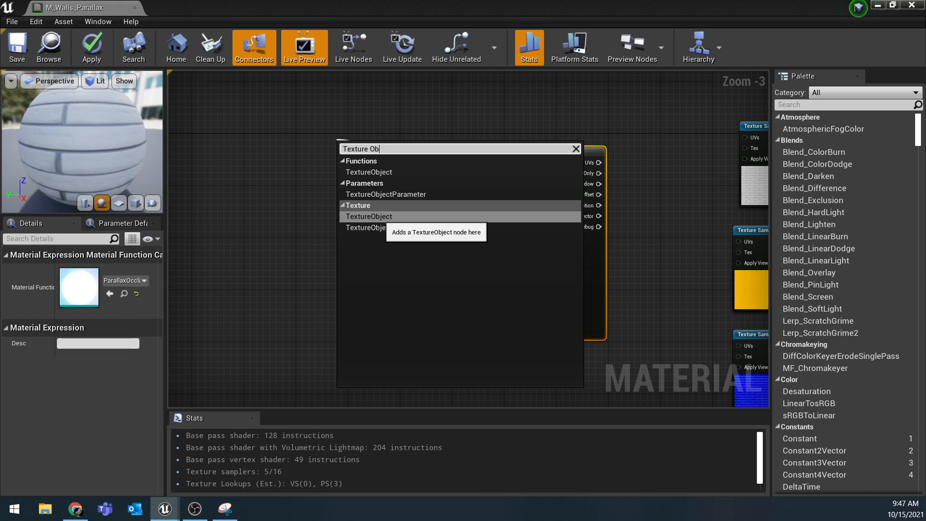
pyautogui.click(373, 217)
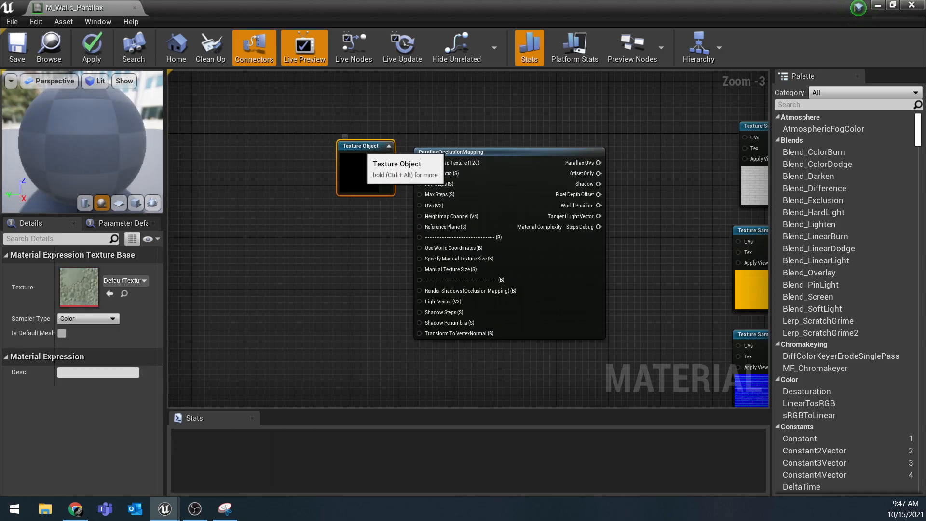
pyautogui.moveTo(362, 149); pyautogui.dragTo(326, 135)
pyautogui.moveTo(659, 276); pyautogui.dragTo(576, 270, button='right')
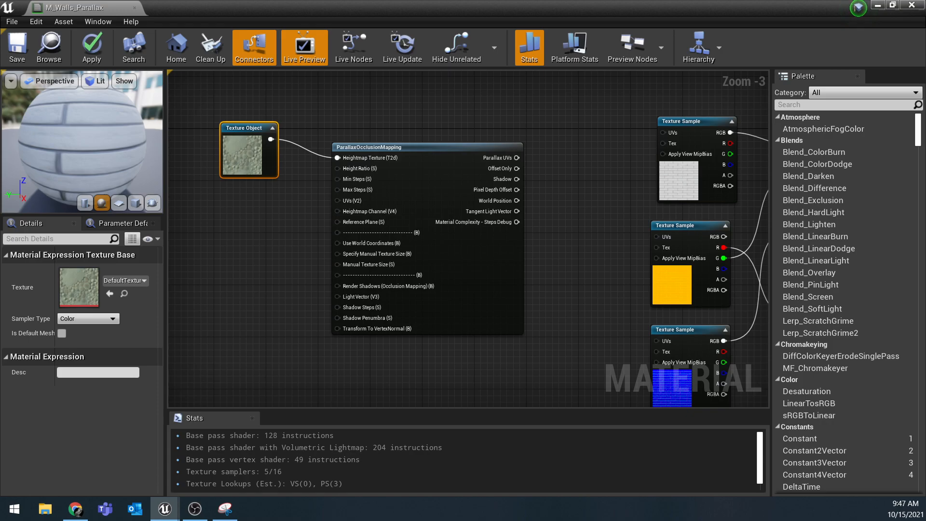
pyautogui.moveTo(255, 226); pyautogui.dragTo(341, 230, button='right')
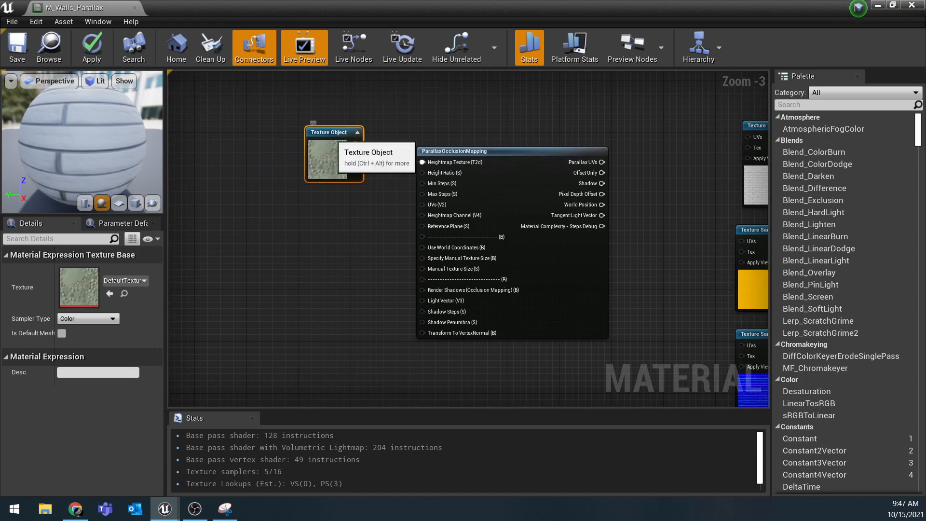
pyautogui.moveTo(332, 136); pyautogui.dragTo(327, 123)
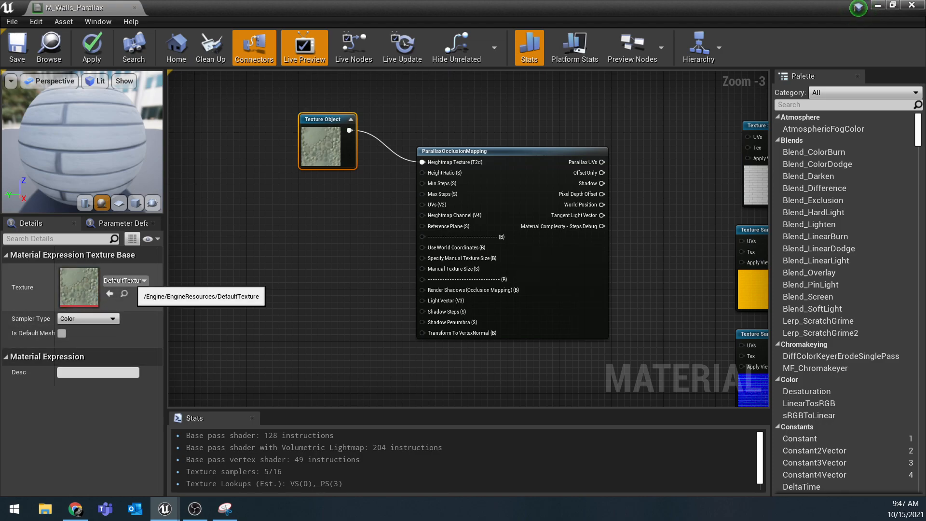
# - Assign the T_Walls_Depth texture to the Texture Object node and move the node slightly further up and left
pyautogui.click(143, 281)
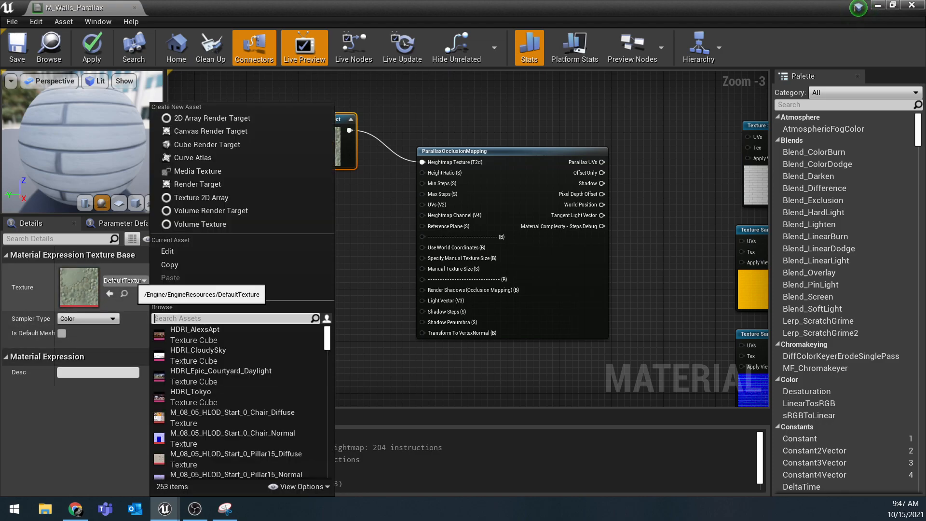
pyautogui.write('T_Walls')
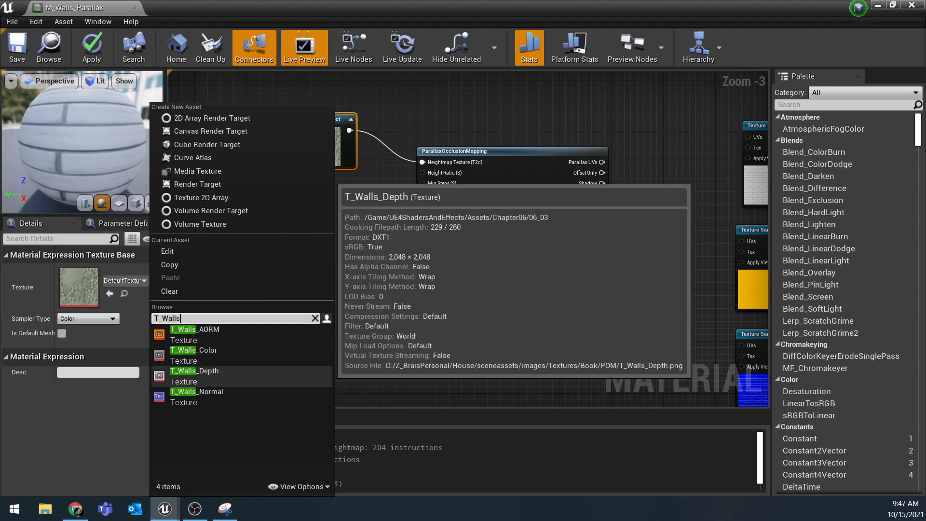
pyautogui.click(196, 373)
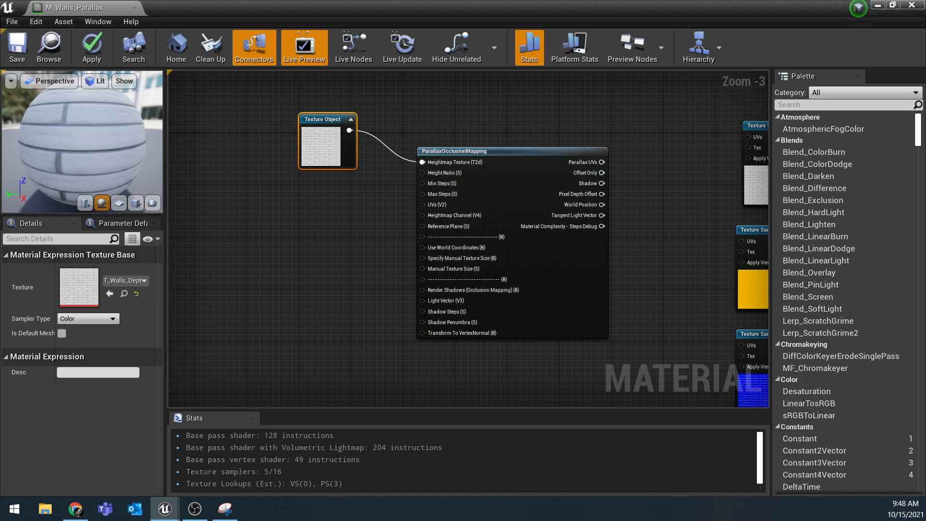
pyautogui.moveTo(321, 119); pyautogui.dragTo(301, 106)
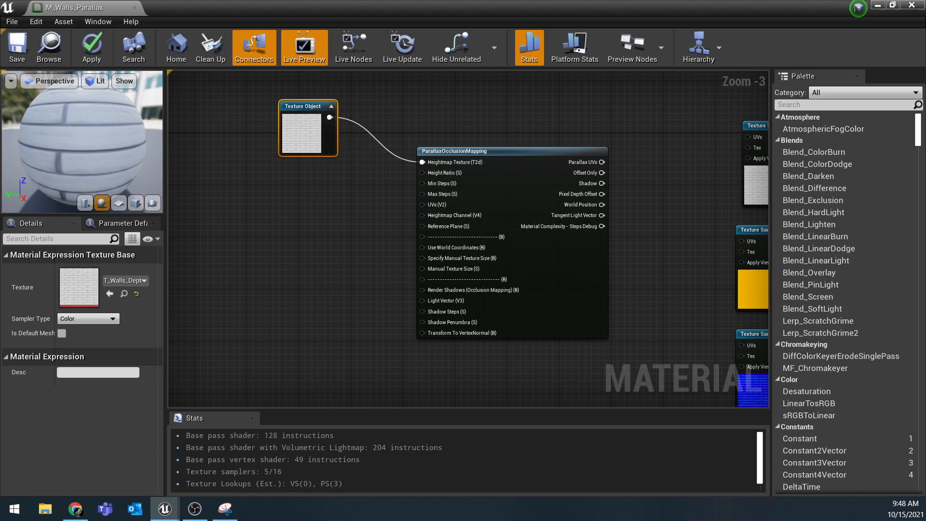
# - Add a scalar parameter named Height Ratio below the Texture Object node
pyautogui.rightClick(291, 191)
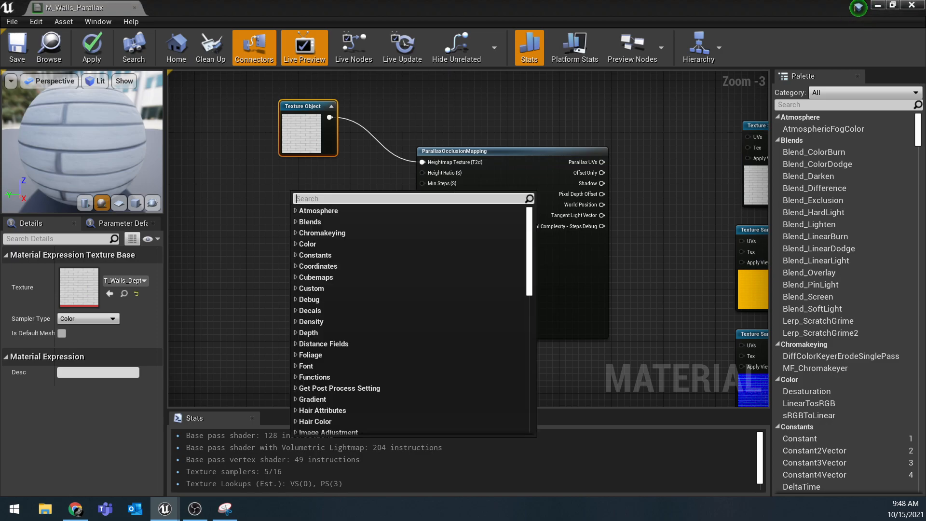
pyautogui.write('Scalar')
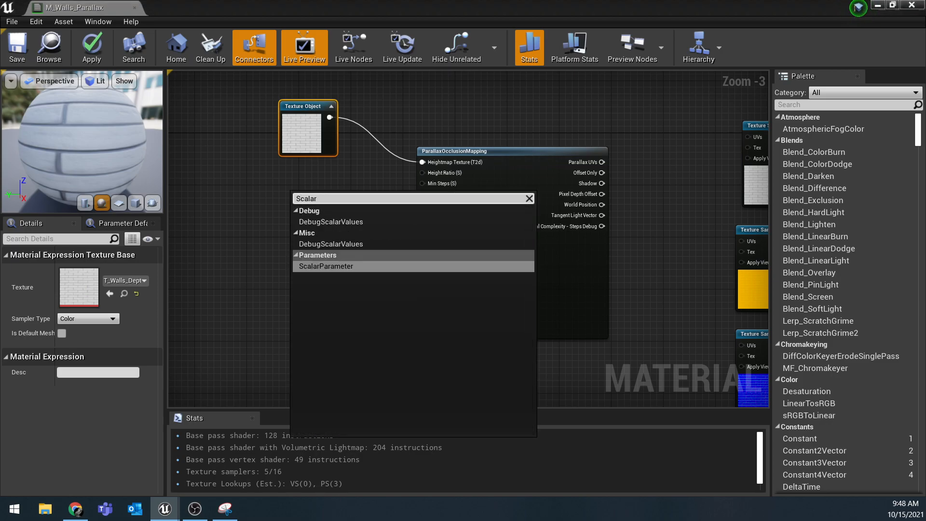
pyautogui.press('Return')
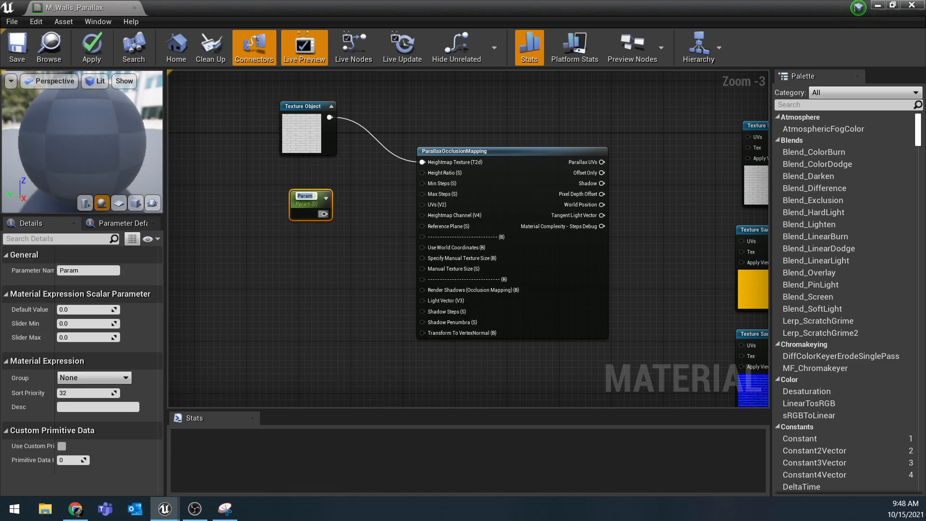
pyautogui.write('Height Ratio')
pyautogui.press('Return')
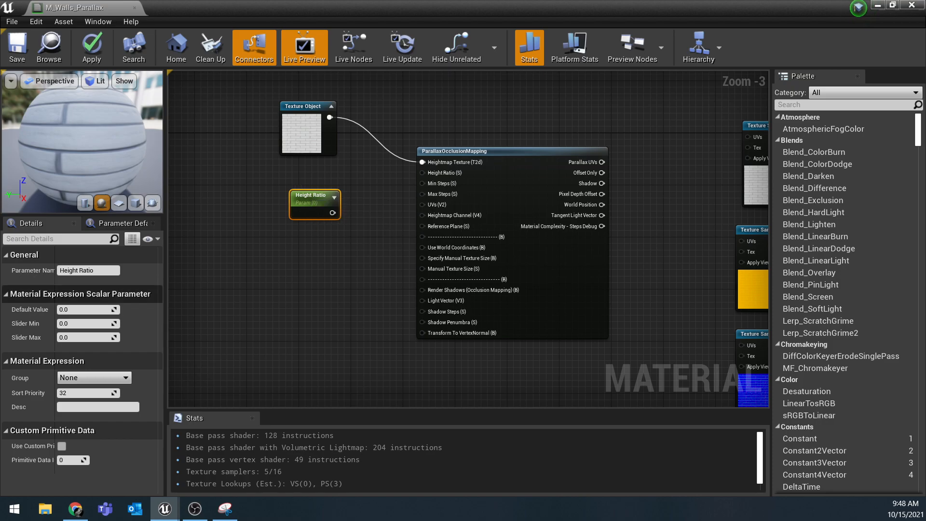
# - Set the Height Ratio parameter's default value to 0.02 and connect it to the Height Ratio input of ParallaxOcclusionMapping
pyautogui.click(65, 310)
pyautogui.write('.02')
pyautogui.press('Return')
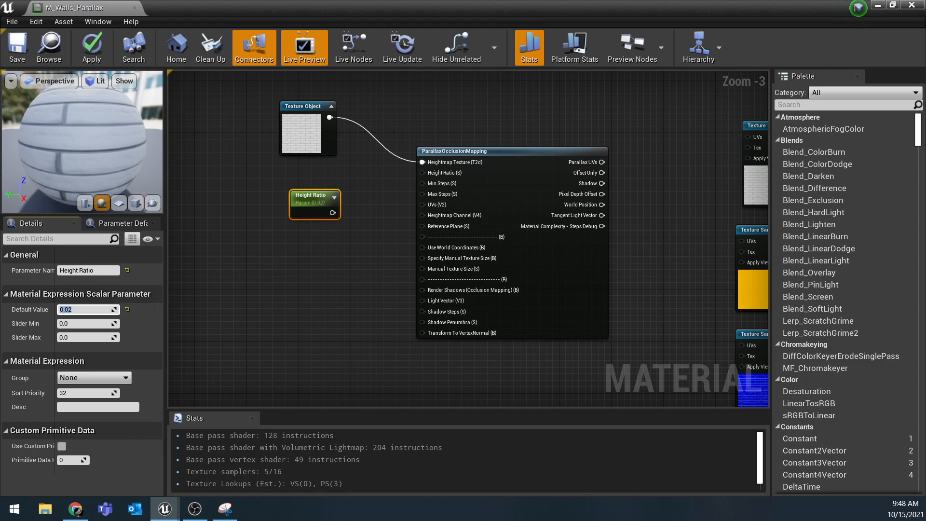
pyautogui.moveTo(333, 213); pyautogui.dragTo(422, 173)
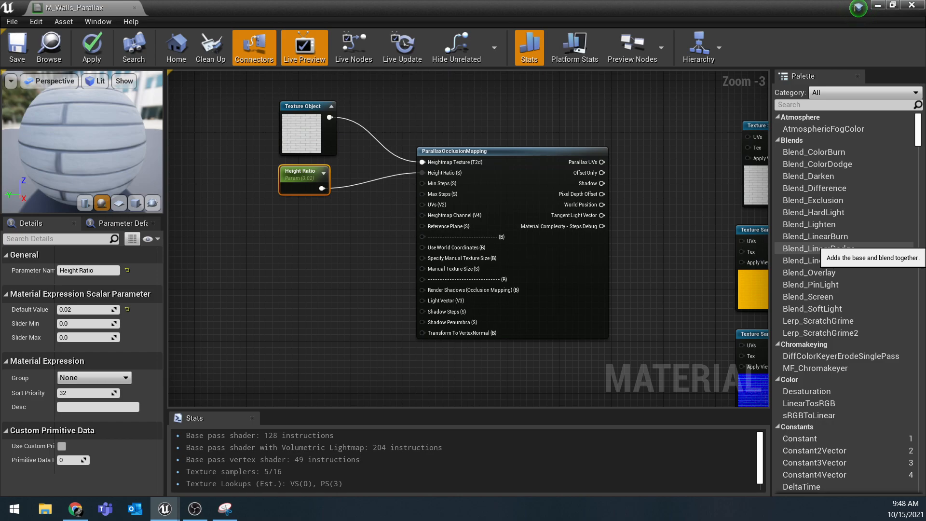
# - Add a scalar parameter named Min Steps and place it directly under the Height Ratio node
pyautogui.rightClick(274, 242)
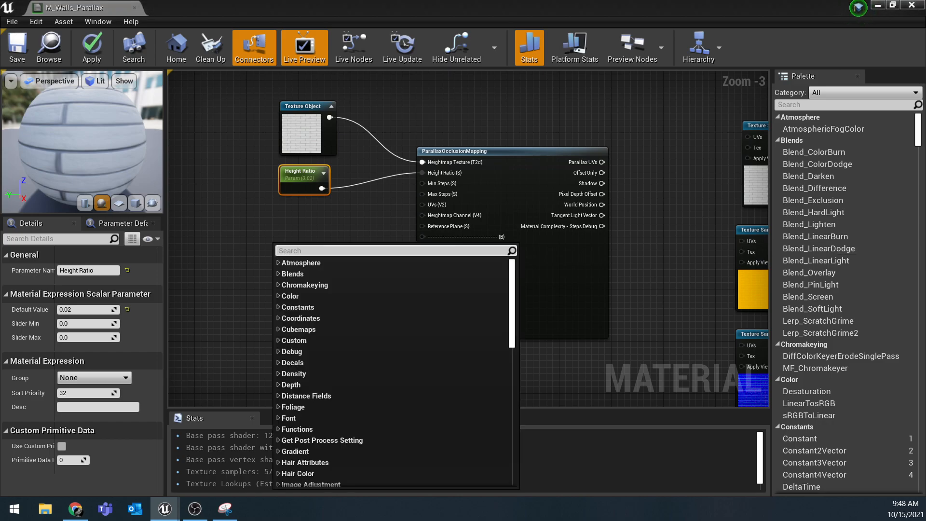
pyautogui.write('Scalar')
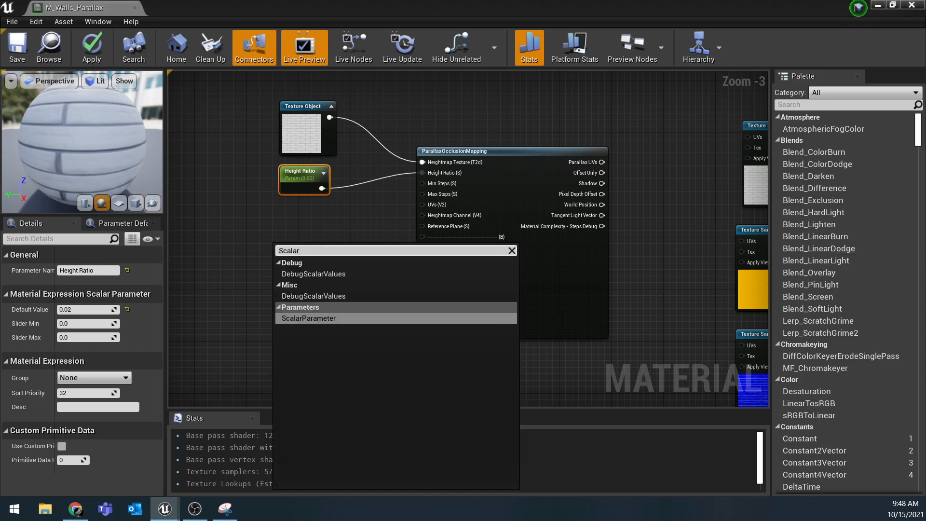
pyautogui.press('Return')
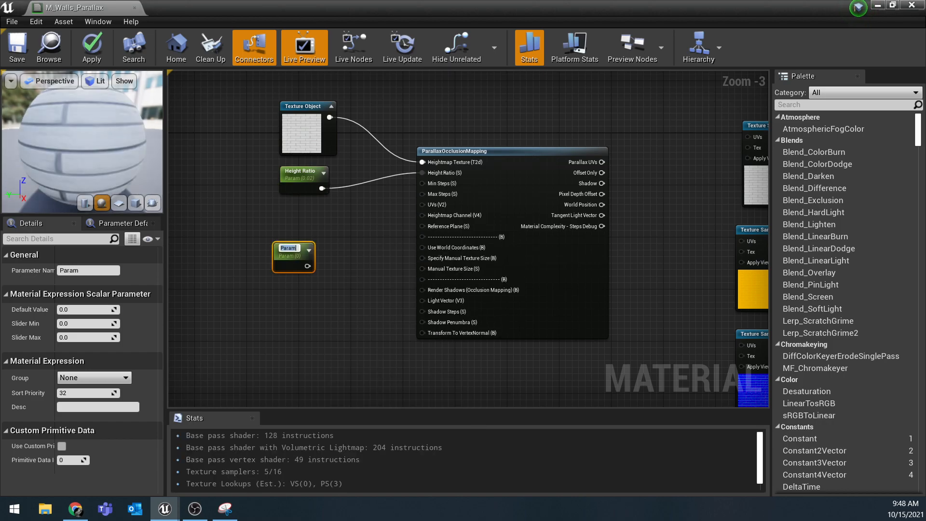
pyautogui.write('Height Steps')
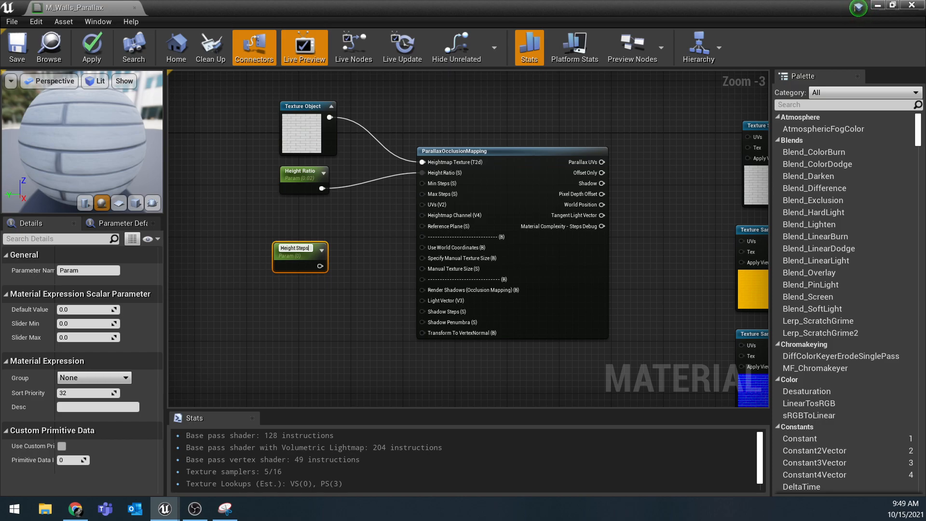
pyautogui.press('BackSpace')
pyautogui.press('BackSpace')
pyautogui.press('BackSpace')
pyautogui.press('BackSpace')
pyautogui.press('BackSpace')
pyautogui.press('BackSpace')
pyautogui.press('BackSpace')
pyautogui.press('BackSpace')
pyautogui.press('BackSpace')
pyautogui.press('BackSpace')
pyautogui.press('BackSpace')
pyautogui.press('BackSpace')
pyautogui.write('Min Steps')
pyautogui.press('Return')
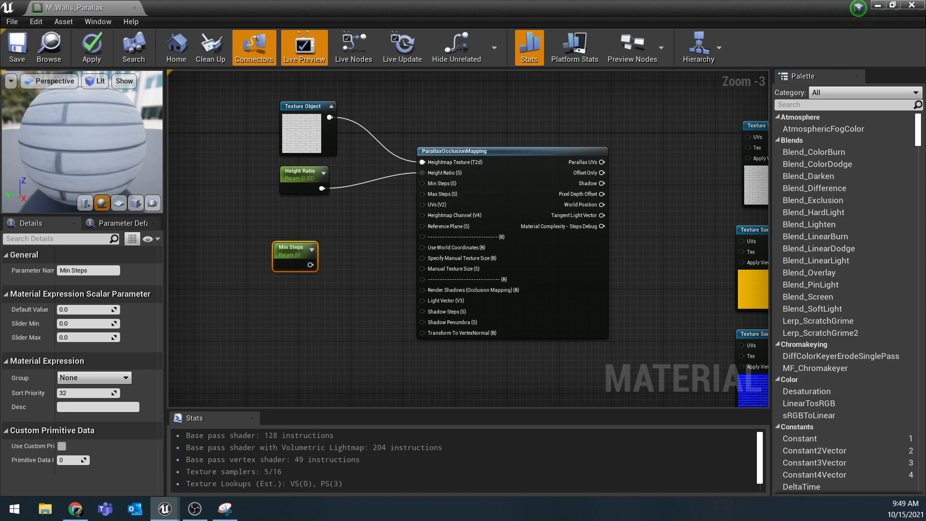
pyautogui.moveTo(310, 265); pyautogui.dragTo(316, 227)
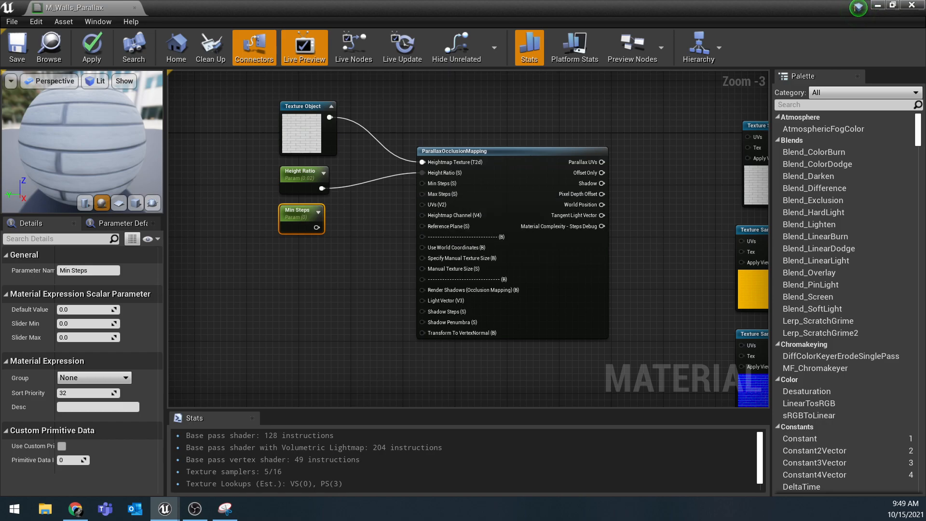
# - Set the Min Steps parameter's default value to 8 and connect it to the Min Steps input of ParallaxOcclusionMapping
pyautogui.click(87, 309)
pyautogui.write('8')
pyautogui.press('Return')
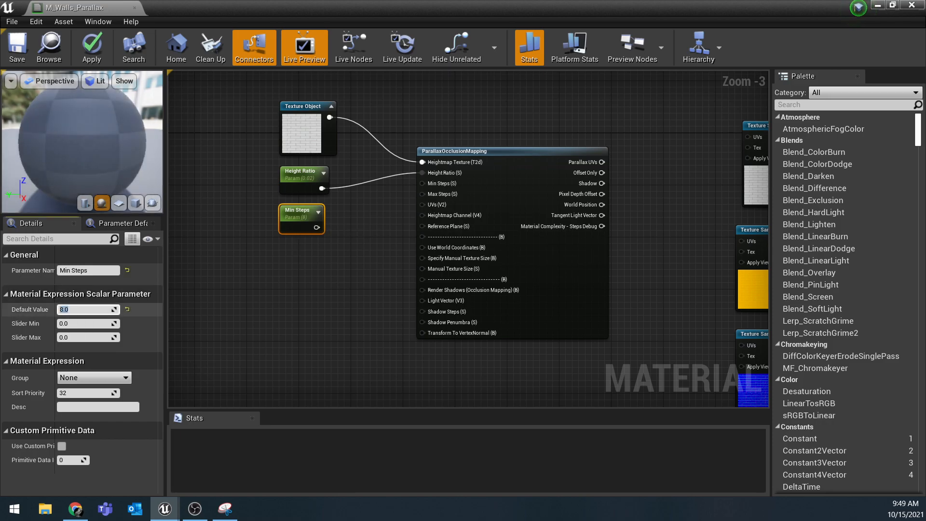
pyautogui.moveTo(317, 227); pyautogui.dragTo(423, 183)
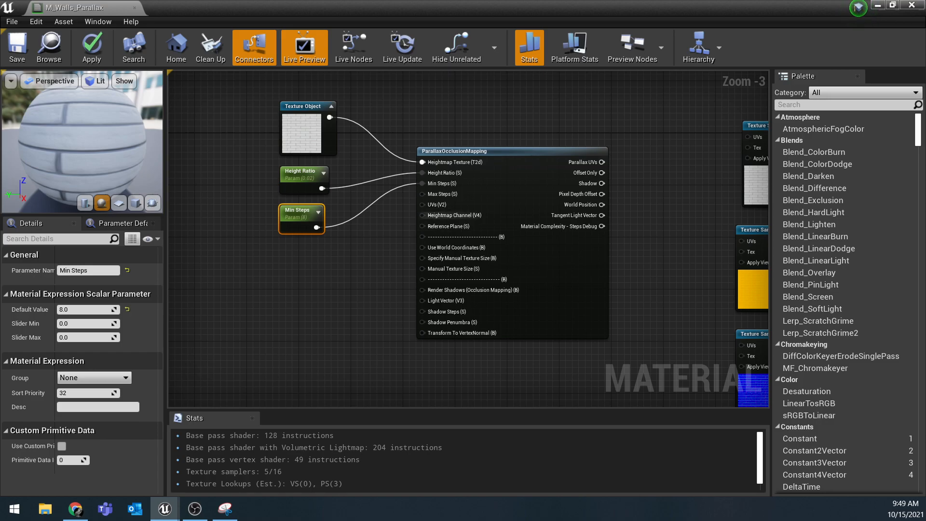
# - Shift the texture and parameter nodes up, then add a scalar parameter named Max Steps below and to the left of Min Steps
pyautogui.moveTo(352, 95); pyautogui.dragTo(304, 158)
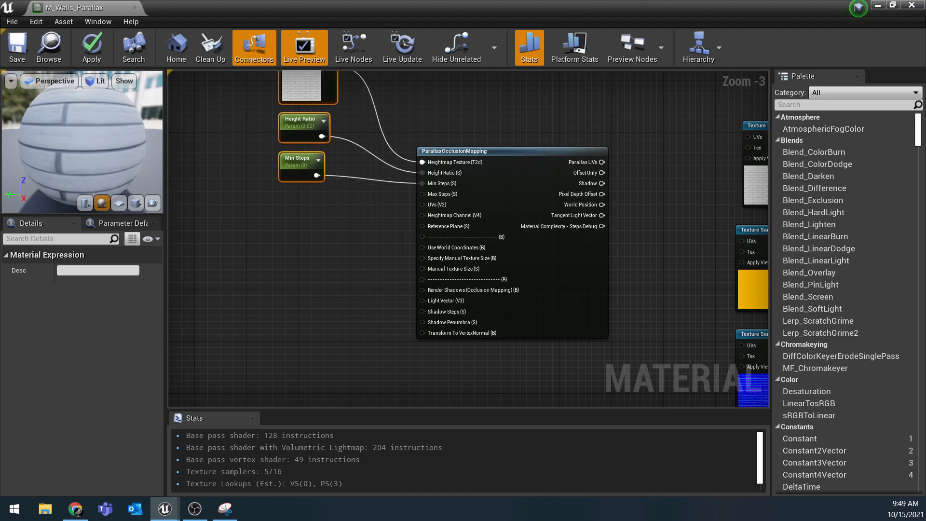
pyautogui.moveTo(312, 233); pyautogui.dragTo(357, 258, button='right')
pyautogui.click(320, 248)
pyautogui.rightClick(319, 248)
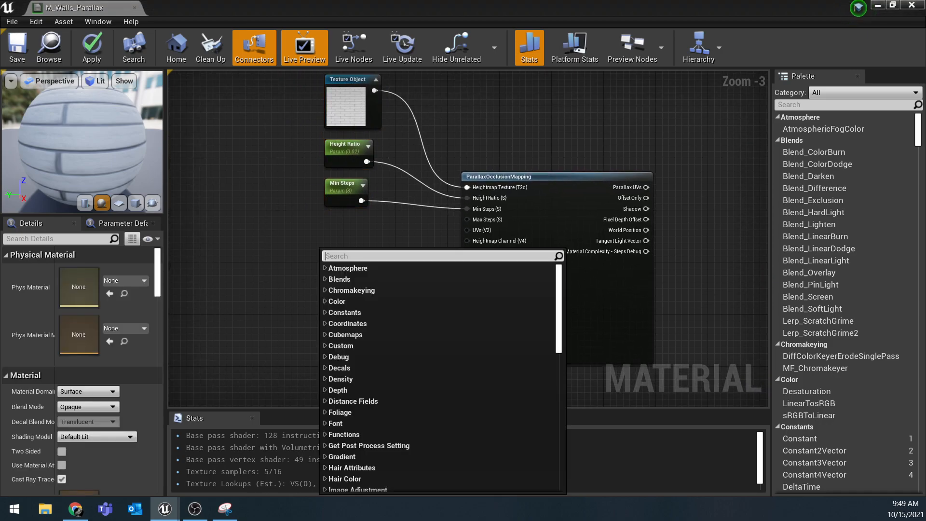
pyautogui.write('Scala')
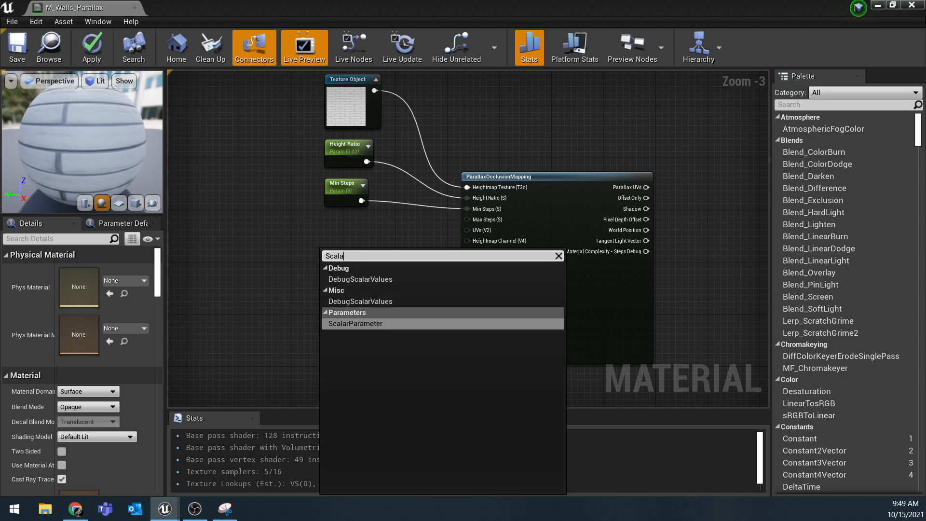
pyautogui.click(355, 324)
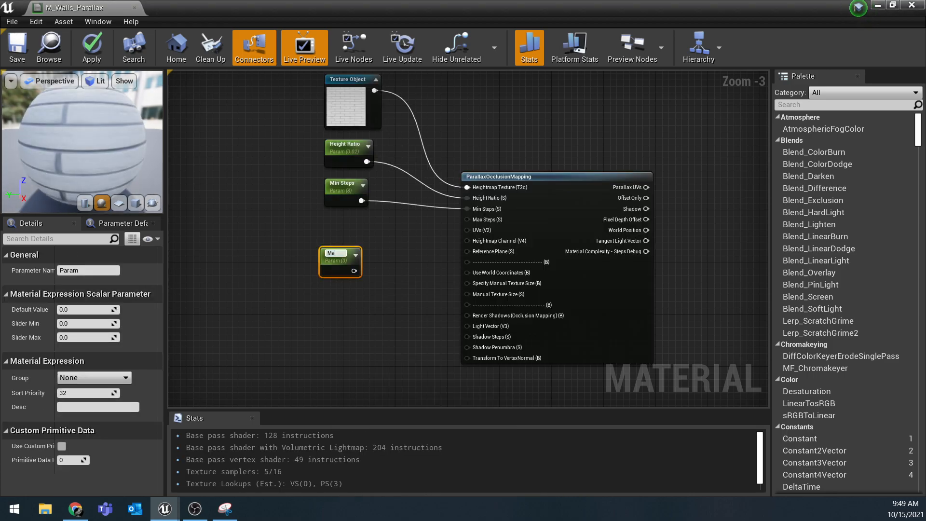
pyautogui.write('Max Steps')
pyautogui.press('Return')
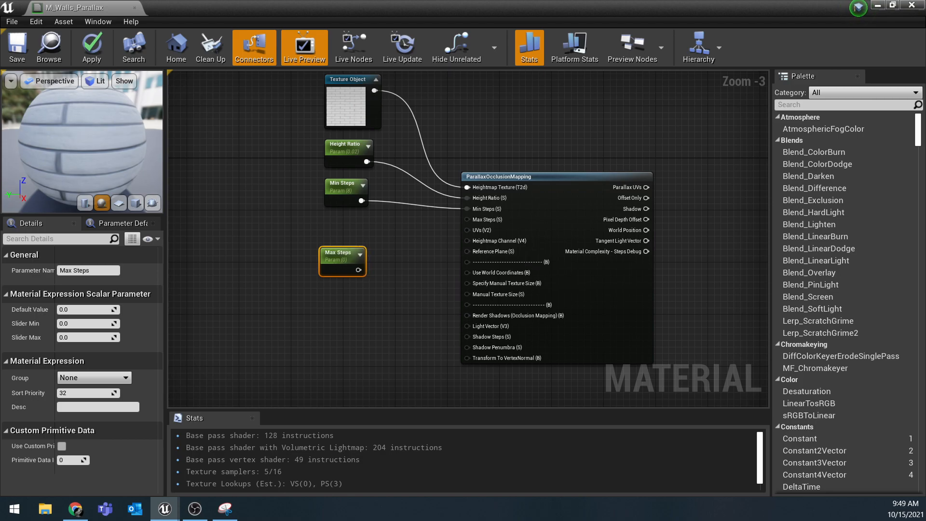
pyautogui.moveTo(338, 252); pyautogui.dragTo(270, 216)
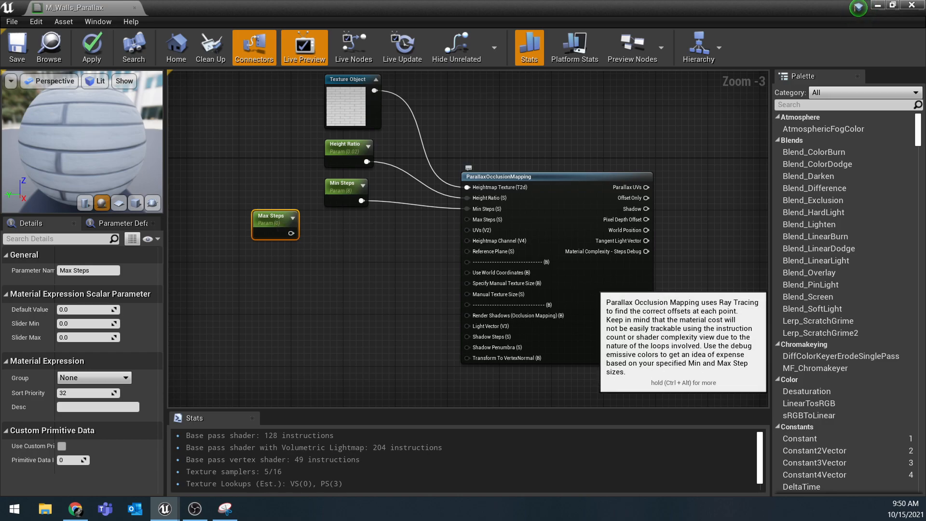
# - Add a scalar parameter named Temporal AA Multiplier below the Max Steps node
pyautogui.moveTo(333, 342); pyautogui.dragTo(388, 283, button='right')
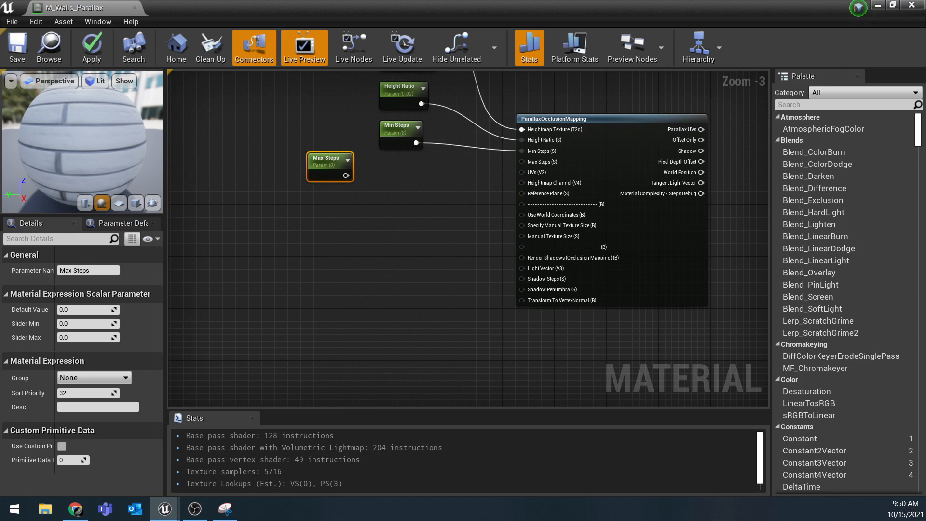
pyautogui.rightClick(331, 259)
pyautogui.write('Scala')
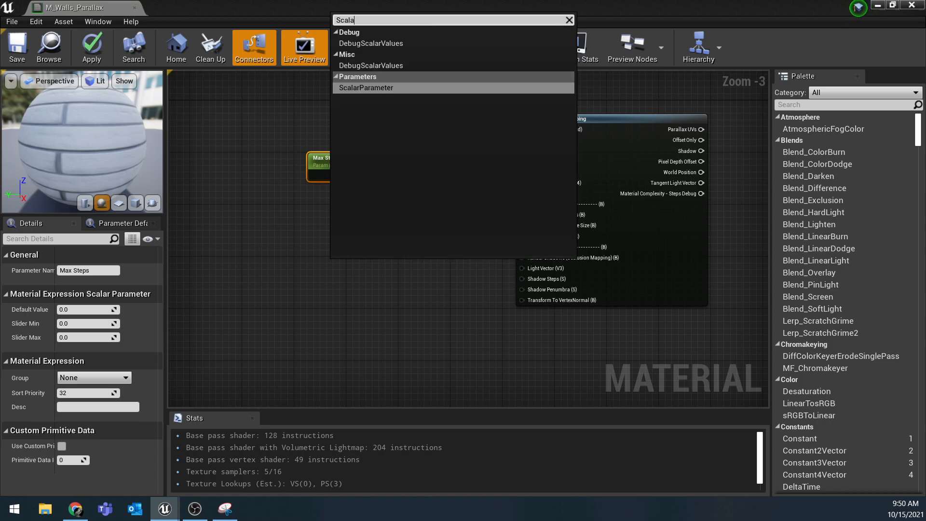
pyautogui.press('Return')
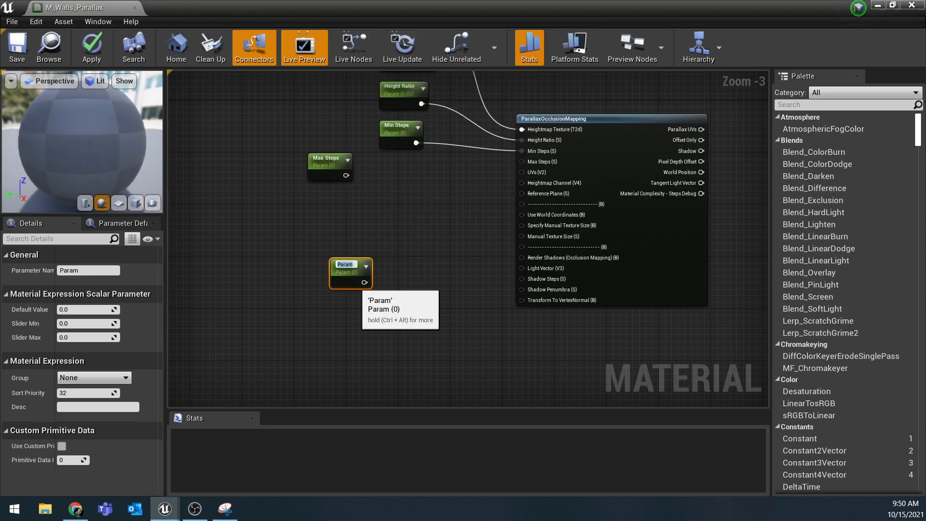
pyautogui.write('Te')
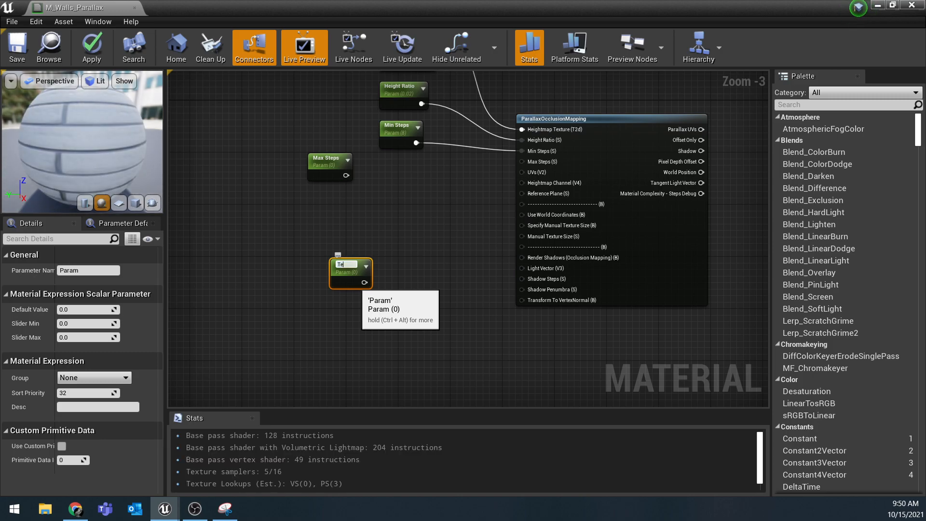
pyautogui.write('mporal')
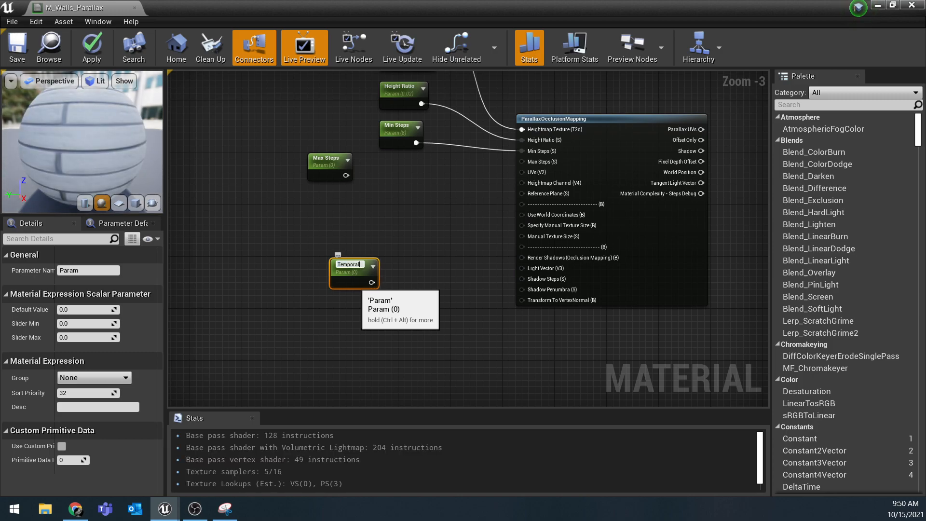
pyautogui.write(' AA Multipli')
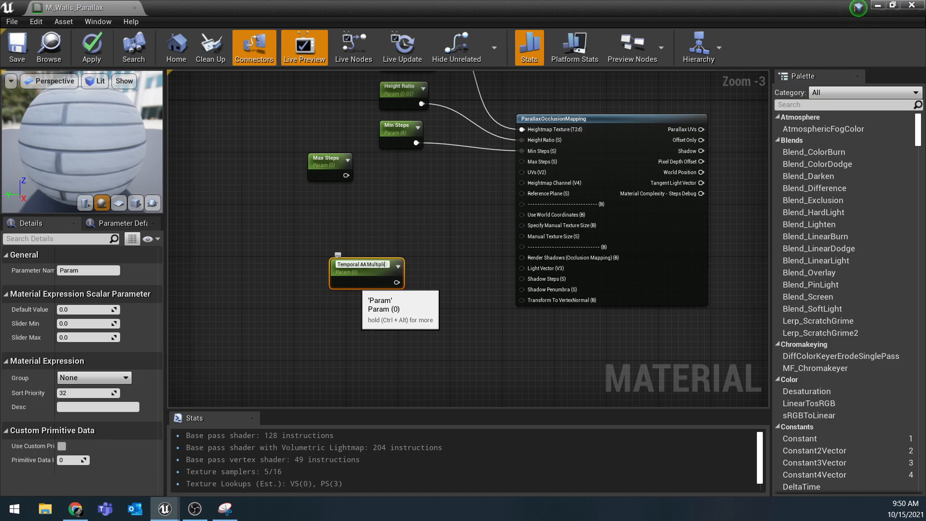
pyautogui.write('er')
pyautogui.press('Return')
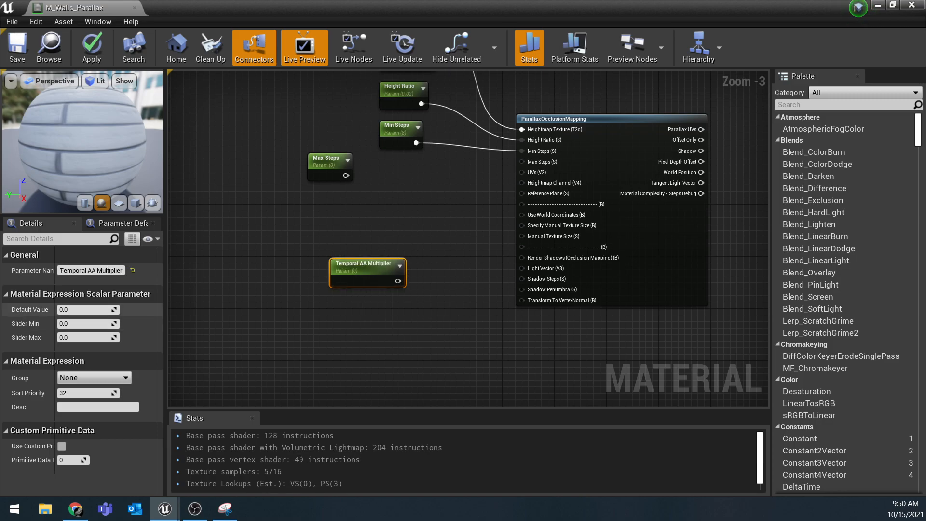
# - Set the Temporal AA Multiplier parameter's default value to 2 and move the node closer beneath Max Steps
pyautogui.click(70, 309)
pyautogui.write('2')
pyautogui.press('Return')
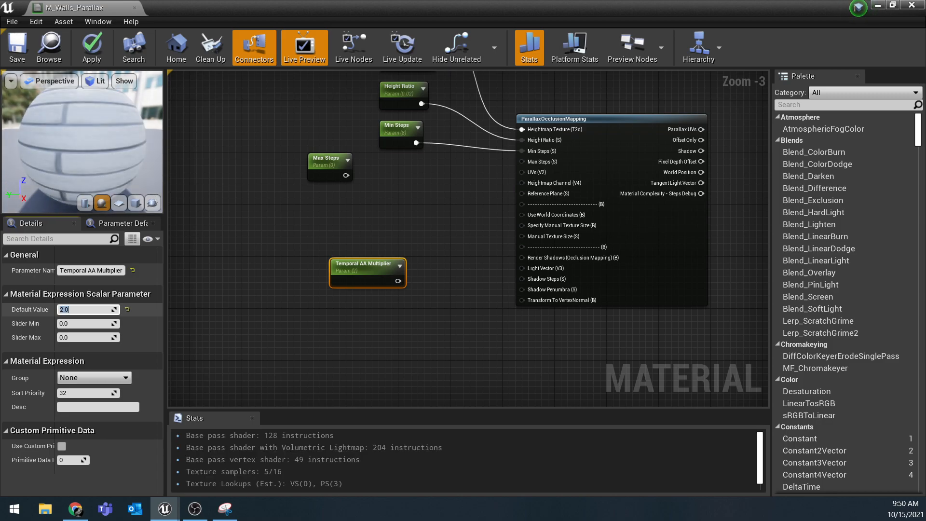
pyautogui.moveTo(362, 264); pyautogui.dragTo(347, 243)
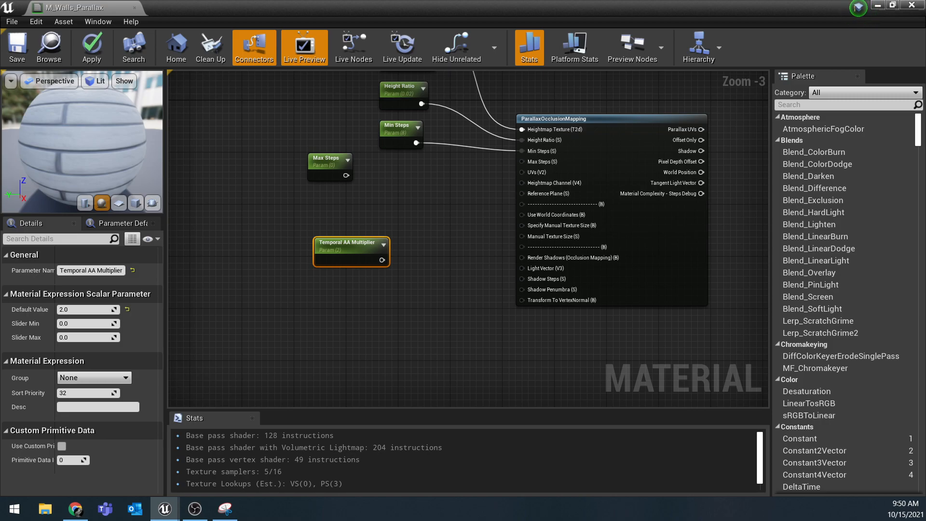
pyautogui.moveTo(381, 260); pyautogui.dragTo(368, 247)
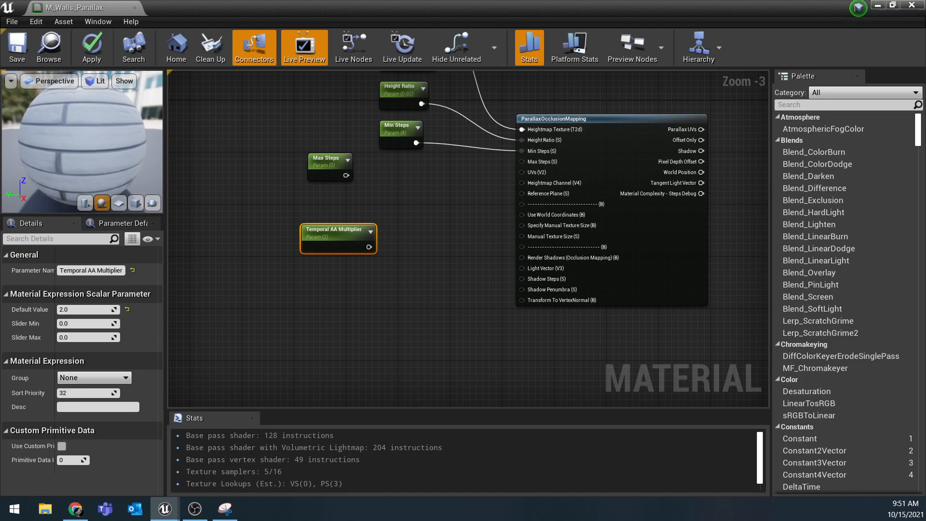
# - Add a Lerp node, connect Temporal AA Multiplier to its B input, and place the parameter to the left of the Lerp
pyautogui.press('l')
pyautogui.click(409, 262)
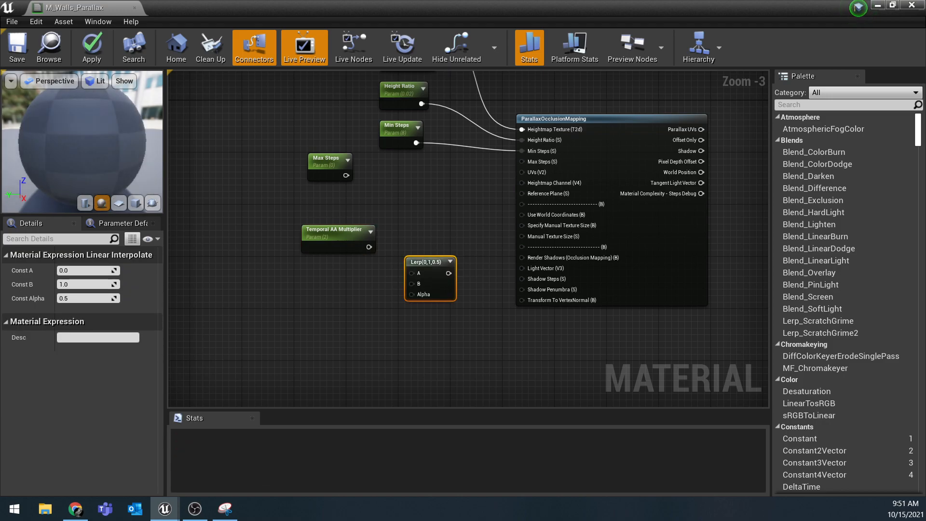
pyautogui.moveTo(345, 231); pyautogui.dragTo(412, 284)
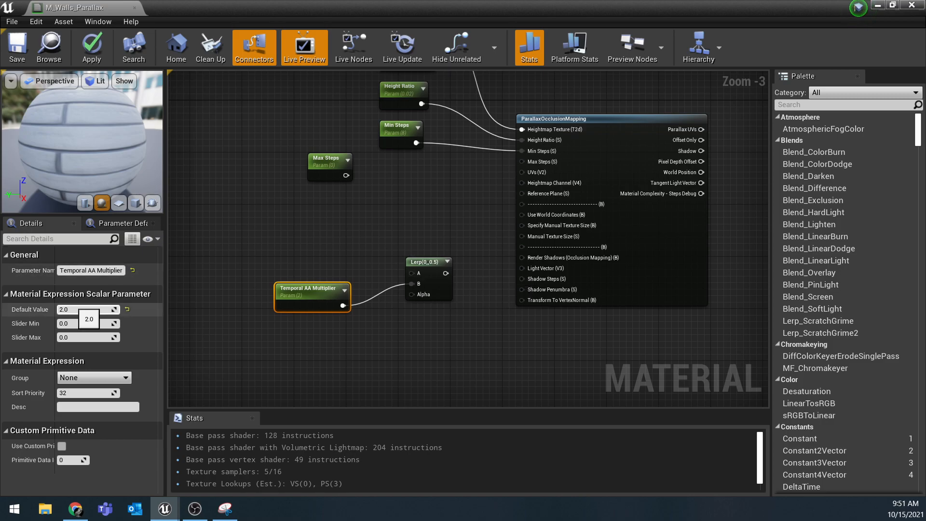
pyautogui.click(420, 284)
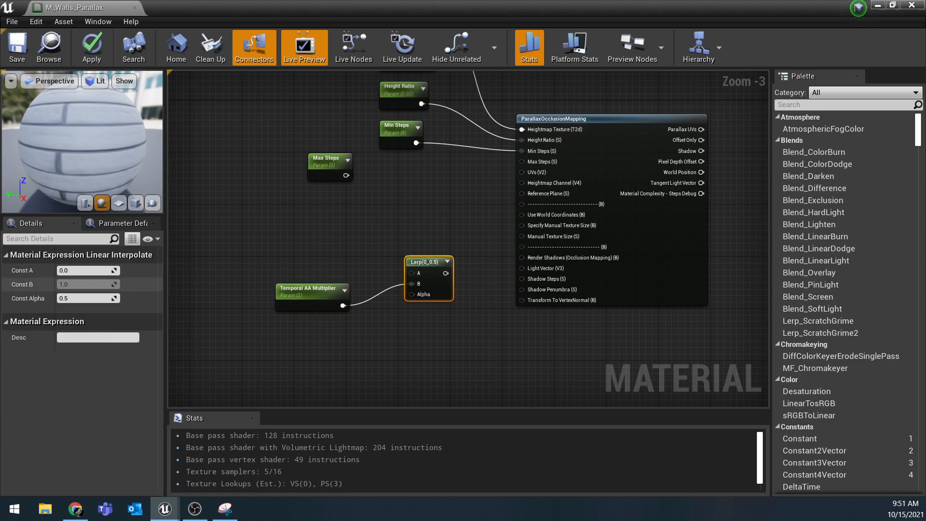
pyautogui.moveTo(314, 302); pyautogui.dragTo(313, 288)
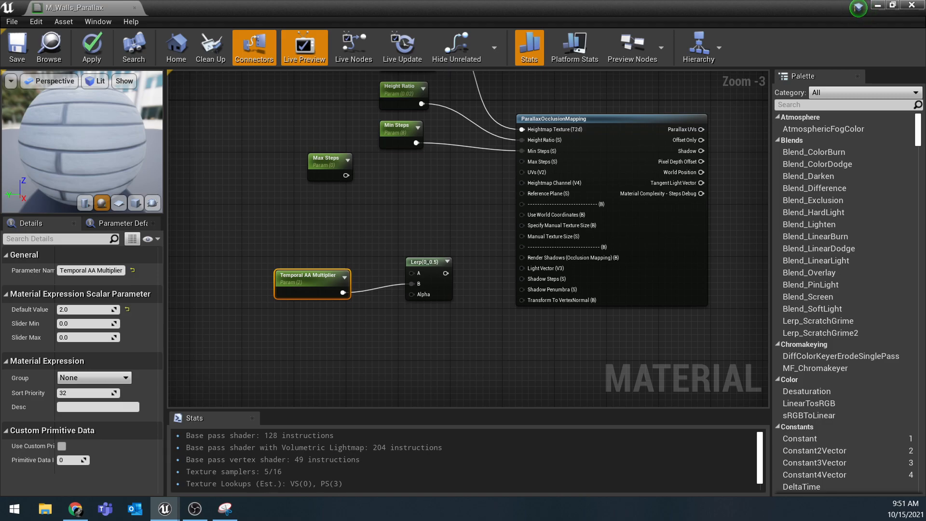
pyautogui.moveTo(313, 278); pyautogui.dragTo(320, 246)
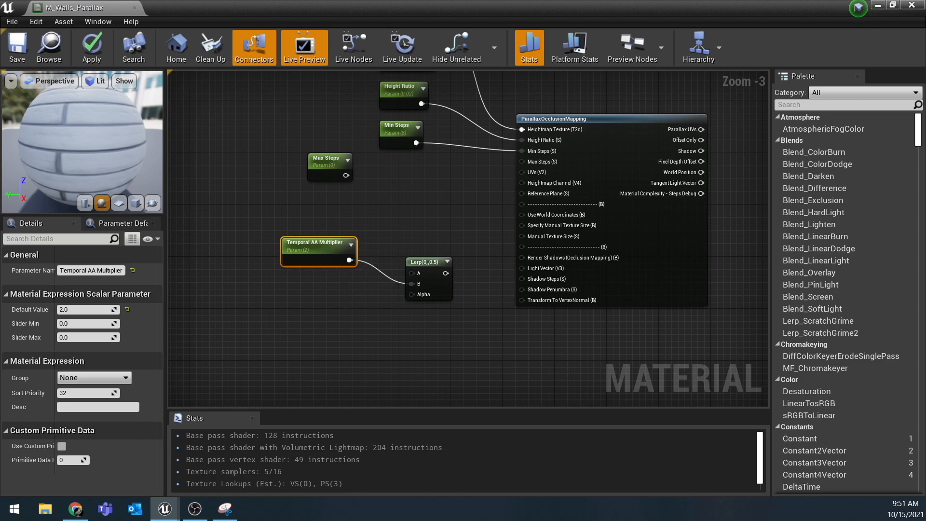
# - Add a DitherTemporalAA node below the Temporal AA Multiplier node
pyautogui.rightClick(292, 78)
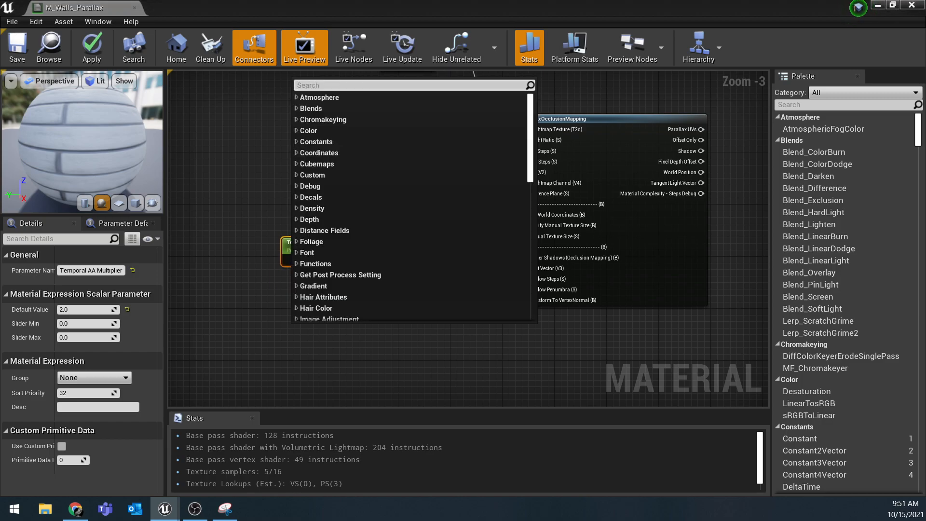
pyautogui.write('Dither')
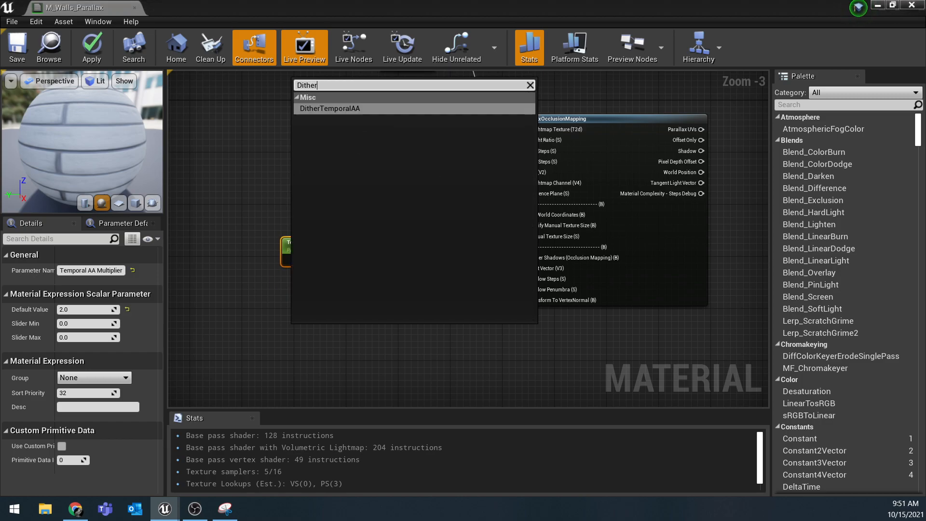
pyautogui.press('Return')
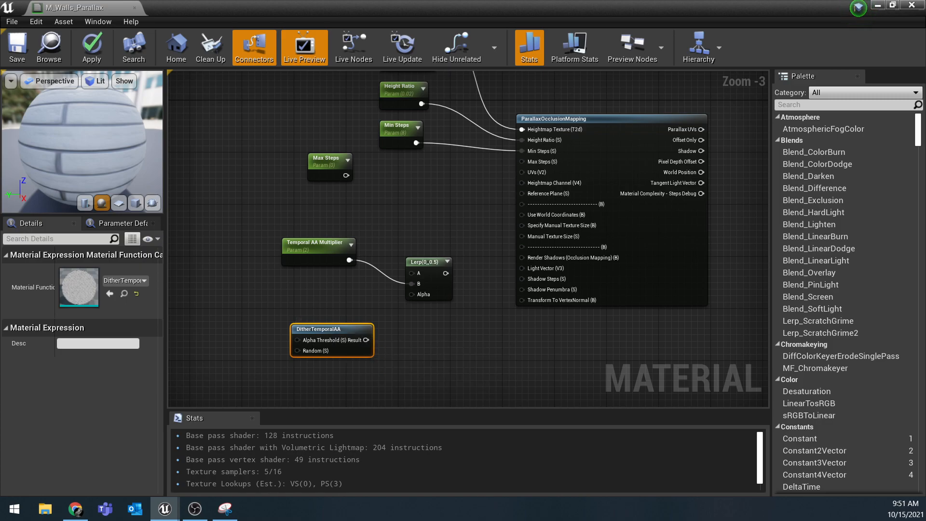
# - Switch to Chrome and look through the Google image results for dithering
pyautogui.hotkey('alt', 'Tab')
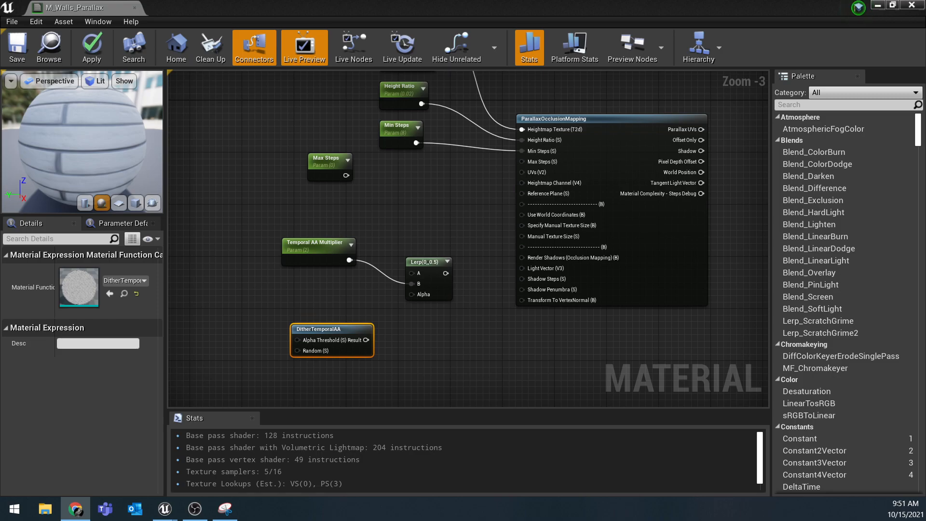
pyautogui.moveTo(925, 236); pyautogui.dragTo(316, 0)
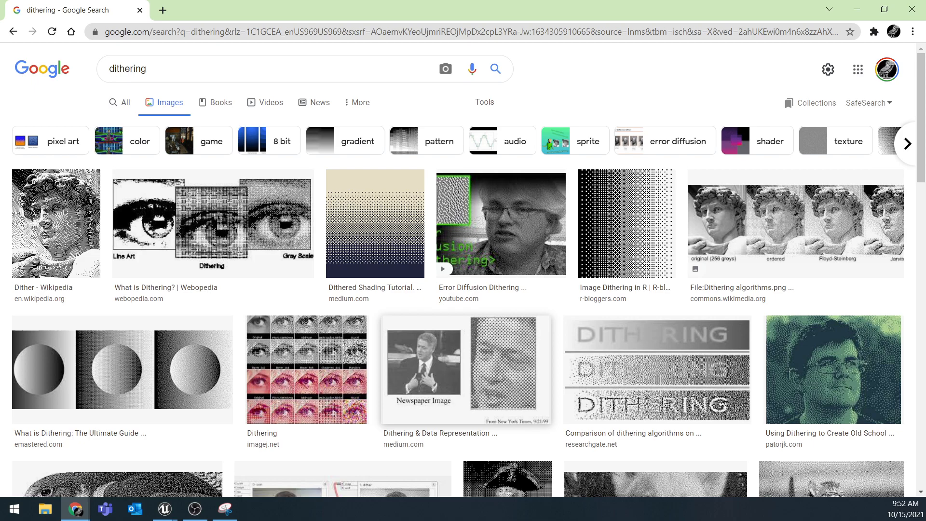
pyautogui.scroll(-4, 463, 270)
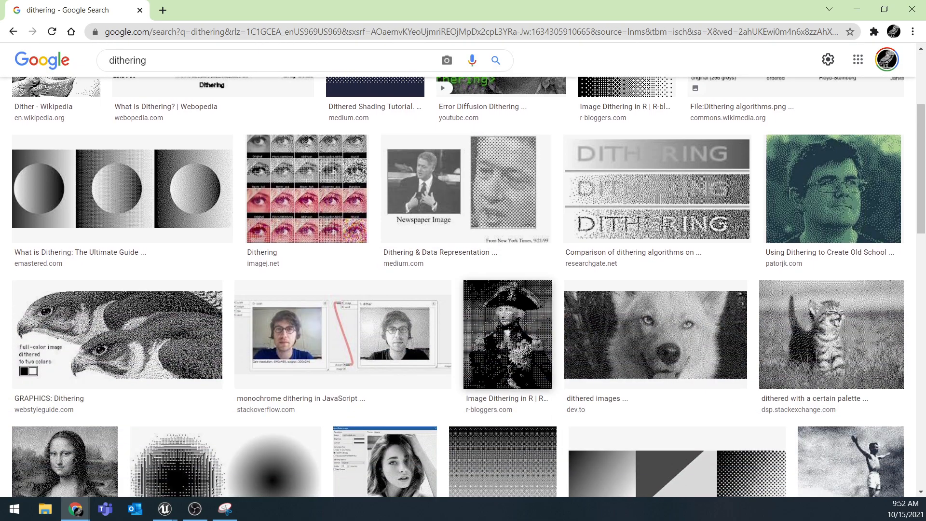
pyautogui.scroll(4, 463, 270)
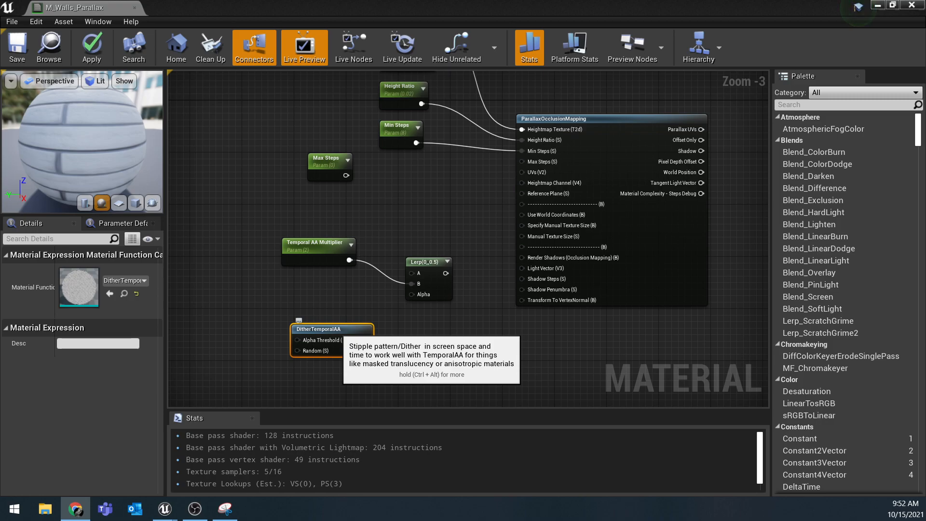
# - Connect DitherTemporalAA's Result to the Lerp's Alpha input and preview the Lerp node on the plane mesh
pyautogui.moveTo(337, 332); pyautogui.dragTo(413, 295)
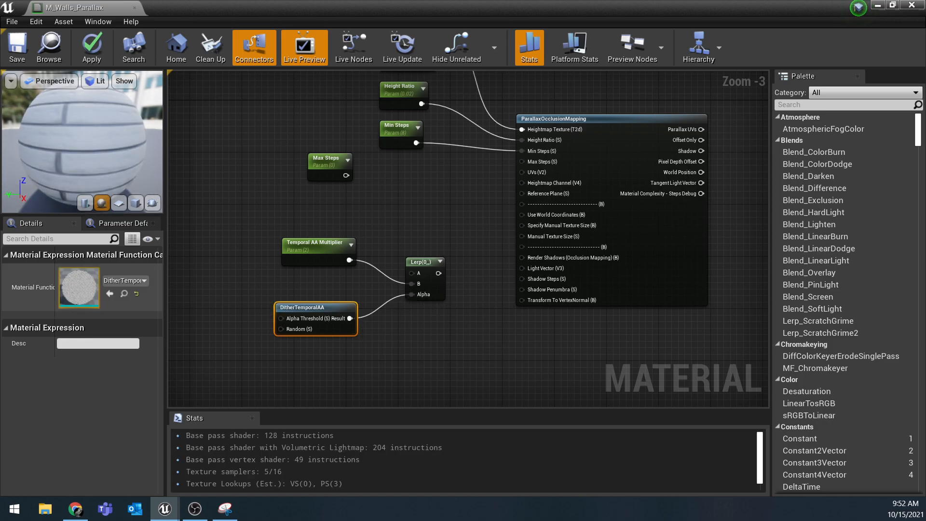
pyautogui.rightClick(423, 263)
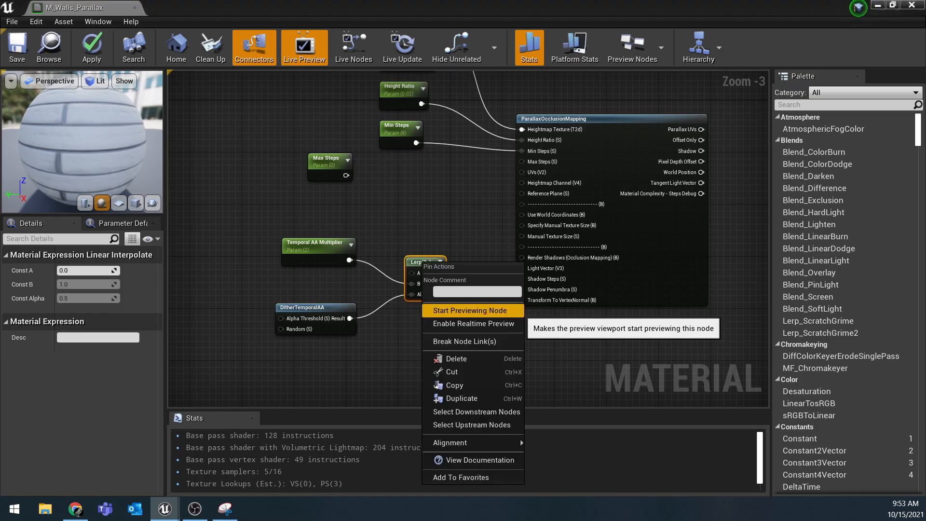
pyautogui.click(470, 310)
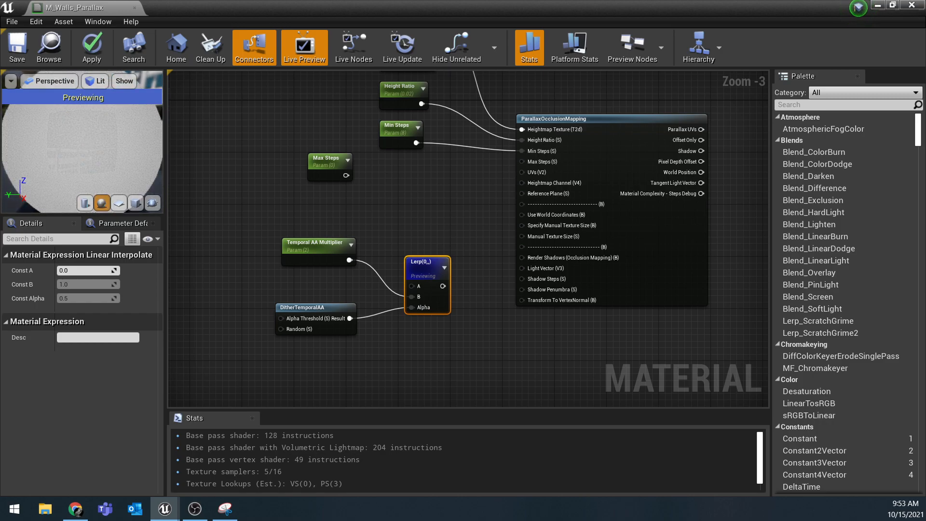
pyautogui.click(118, 203)
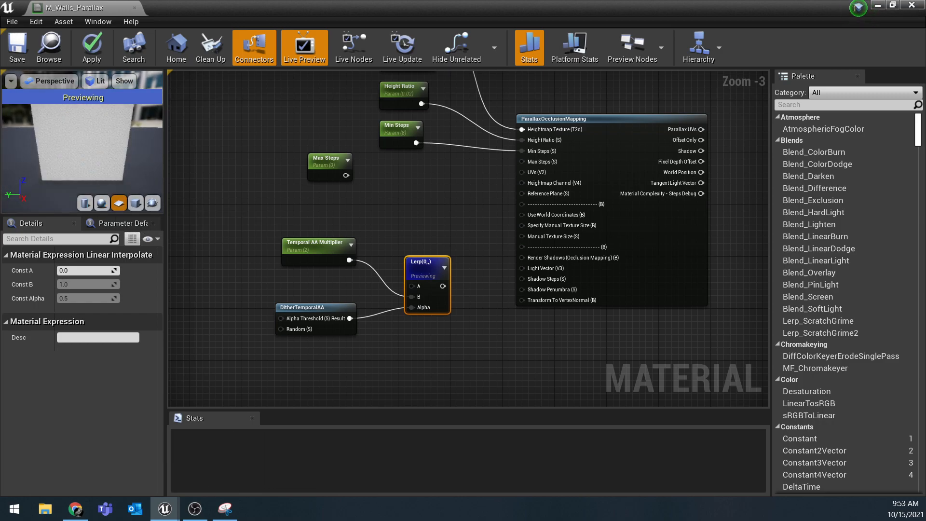
pyautogui.moveTo(82, 145); pyautogui.dragTo(82, 186, button='right')
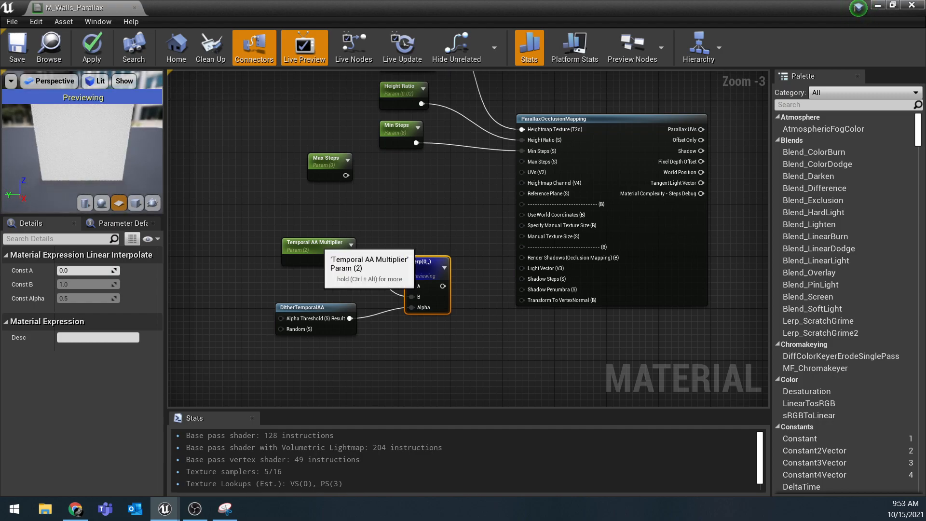
# - Stop previewing the Lerp node and group it with Temporal AA Multiplier and DitherTemporalAA directly below Max Steps
pyautogui.moveTo(316, 245); pyautogui.dragTo(309, 277)
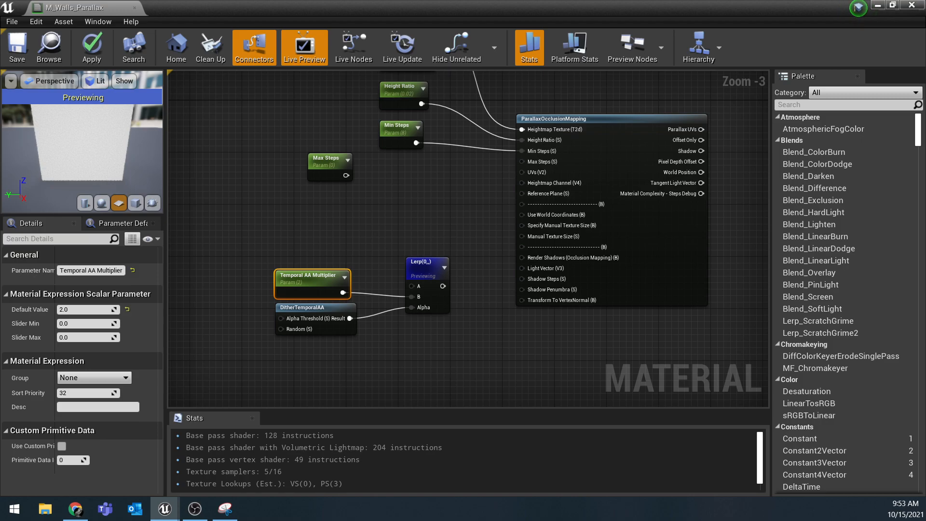
pyautogui.rightClick(422, 264)
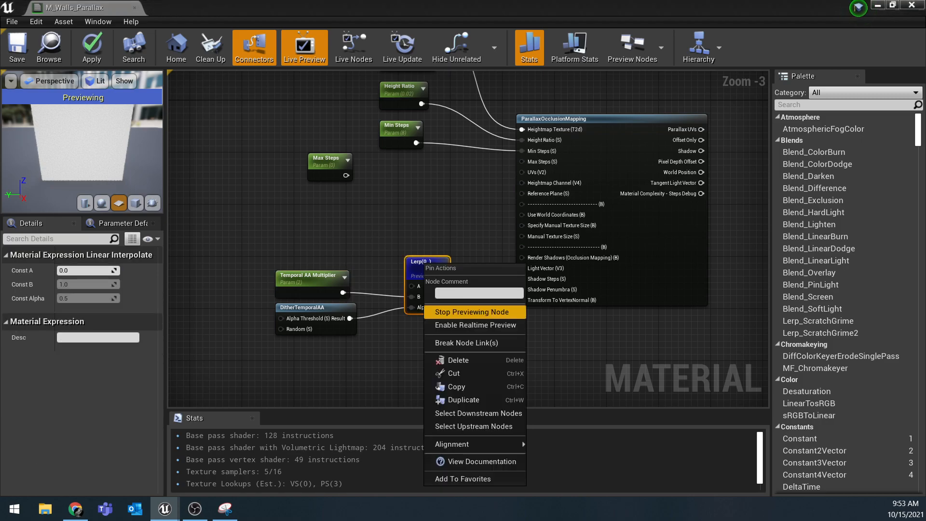
pyautogui.click(472, 312)
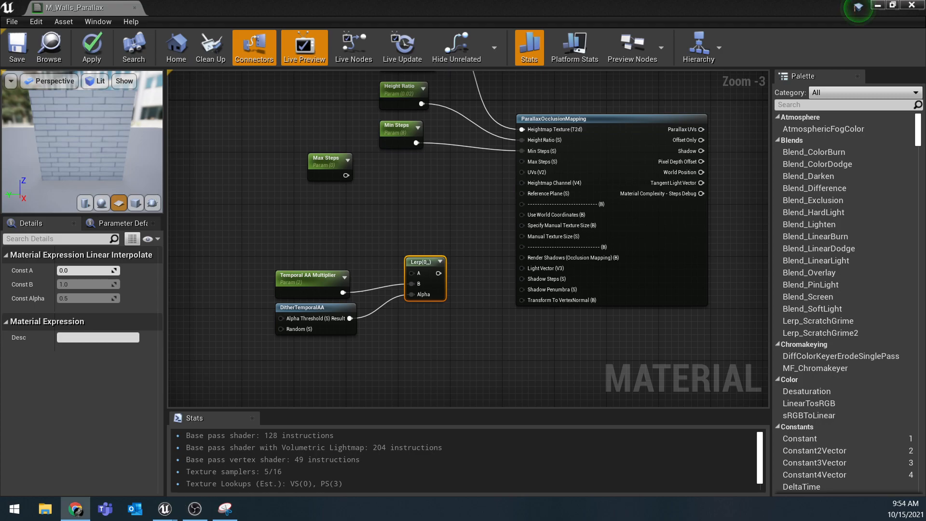
pyautogui.moveTo(233, 225); pyautogui.dragTo(466, 311)
pyautogui.moveTo(431, 271); pyautogui.dragTo(333, 207)
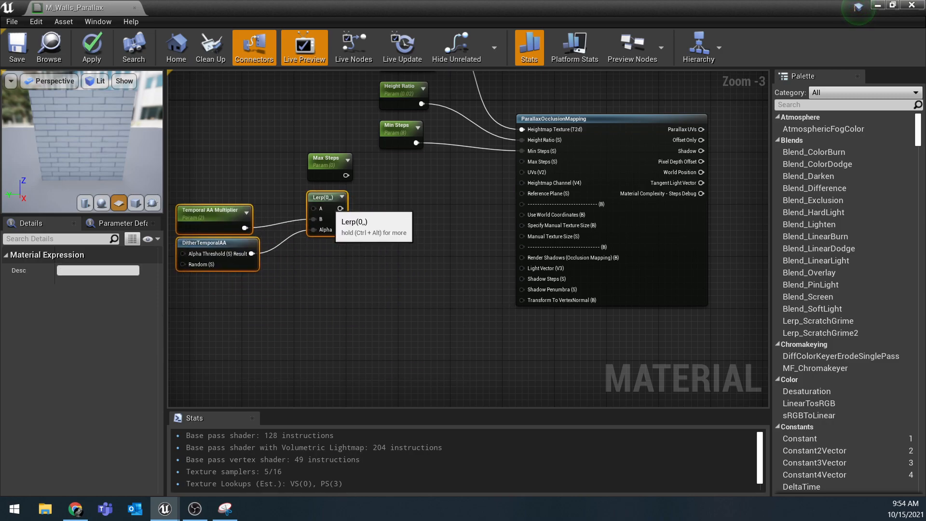
# - Add a Multiply node taking Max Steps as A and the Lerp as B, and feed it into ParallaxOcclusionMapping's Max Steps input
pyautogui.moveTo(425, 234); pyautogui.dragTo(455, 289, button='right')
pyautogui.moveTo(380, 240); pyautogui.dragTo(380, 244, button='right')
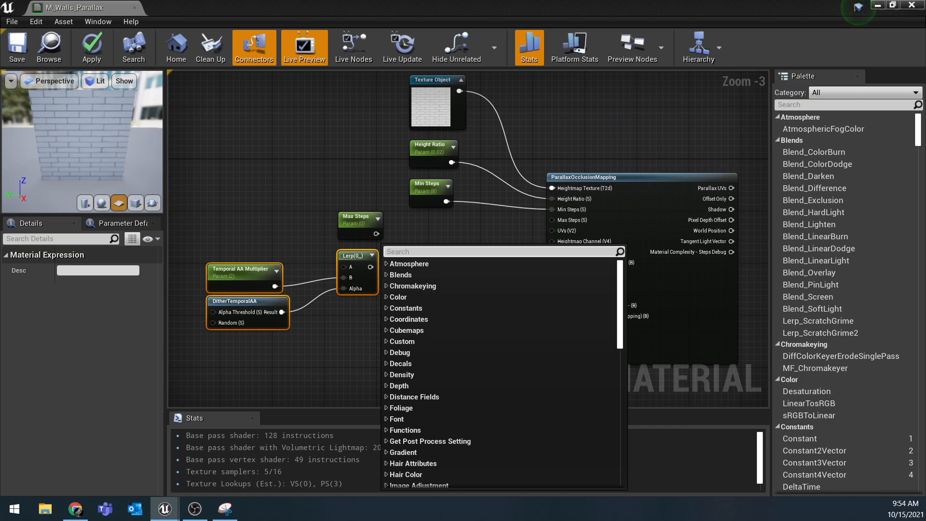
pyautogui.click(652, 288)
pyautogui.press('m')
pyautogui.click(410, 245)
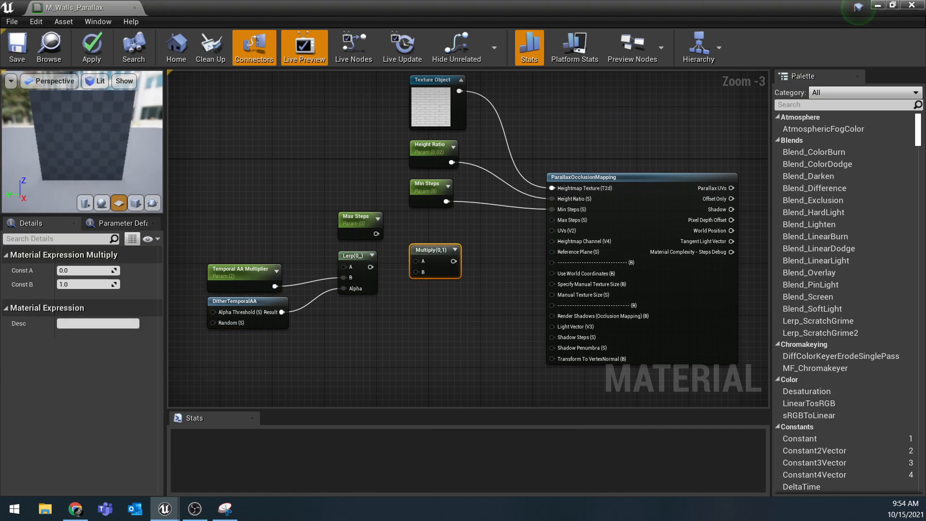
pyautogui.moveTo(376, 234); pyautogui.dragTo(416, 272)
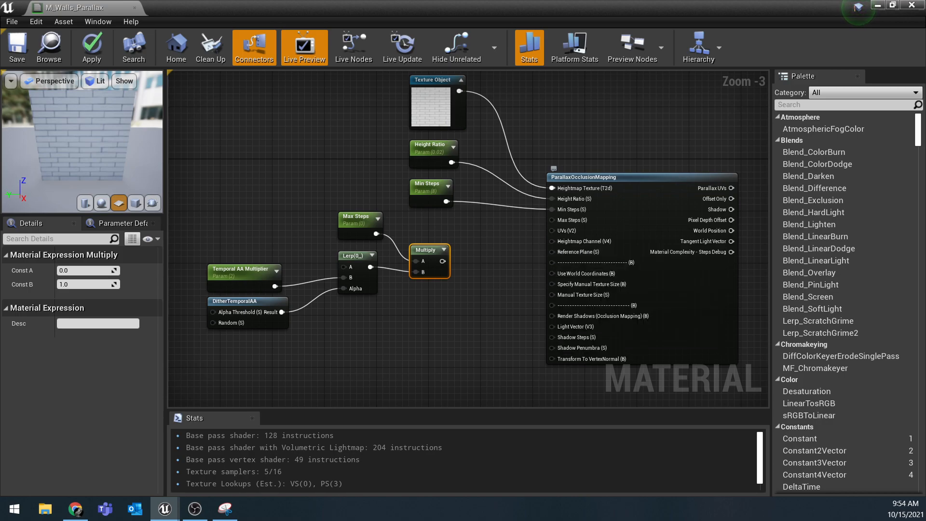
pyautogui.moveTo(443, 261); pyautogui.dragTo(552, 220)
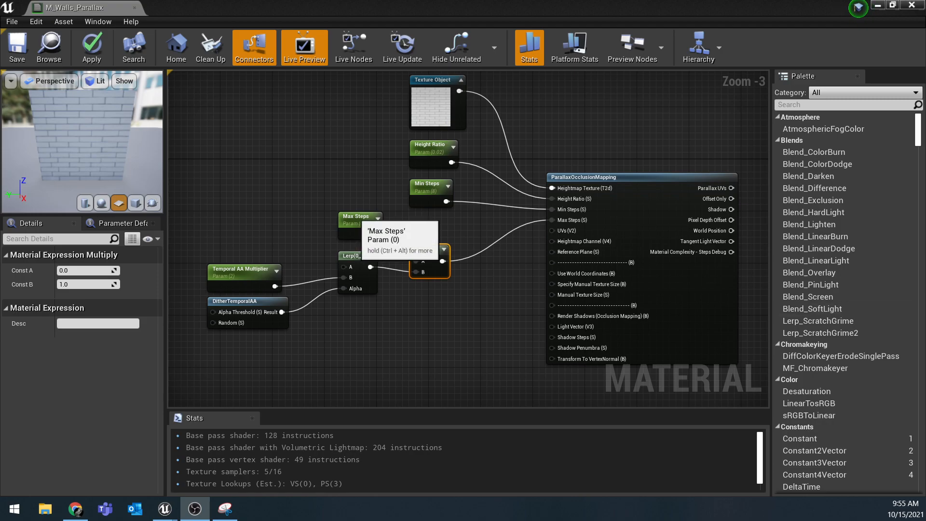
# - Set the Max Steps parameter's default value to 32
pyautogui.click(355, 218)
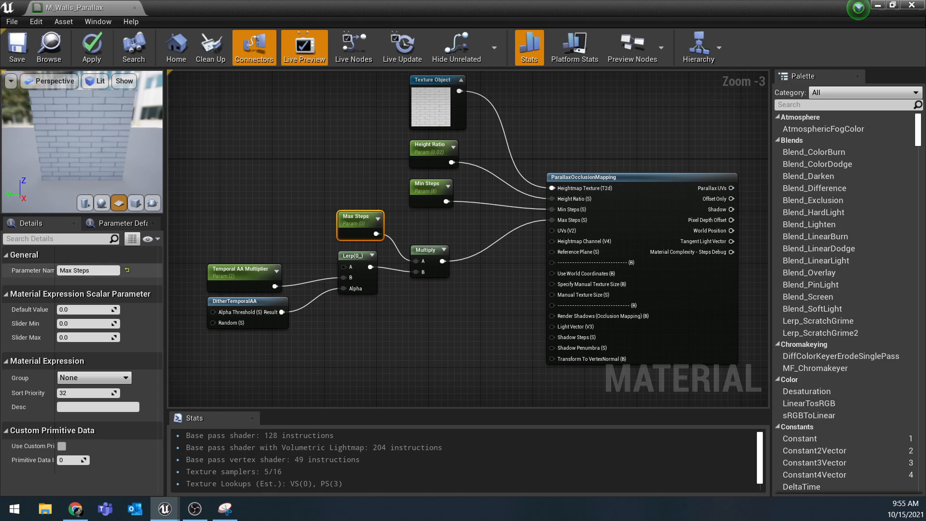
pyautogui.click(85, 309)
pyautogui.write('32')
pyautogui.press('Return')
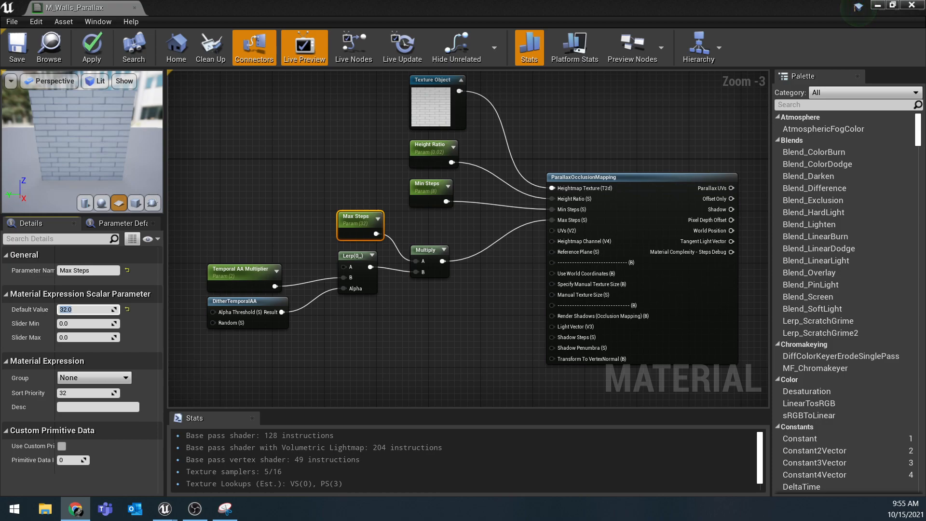
# - Add a VectorParameter named Channel and place it below the Multiply node
pyautogui.rightClick(416, 352)
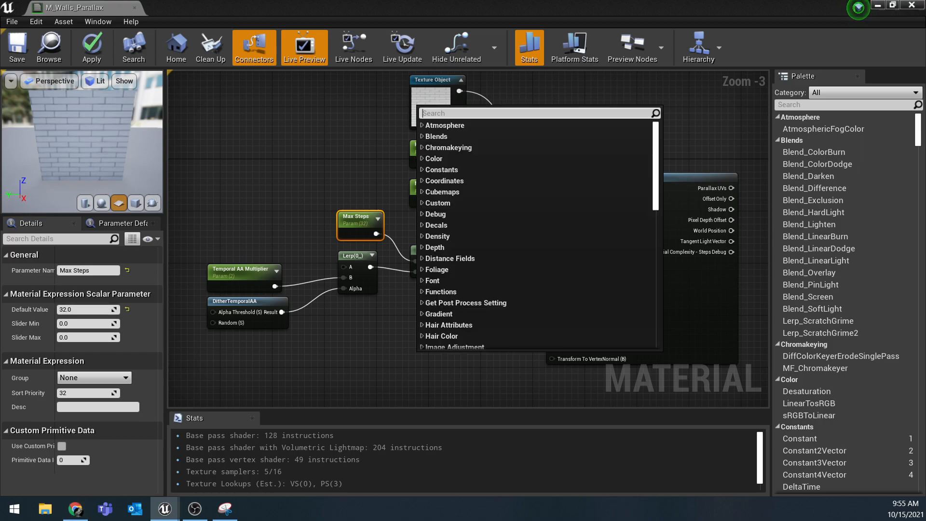
pyautogui.write('Vector')
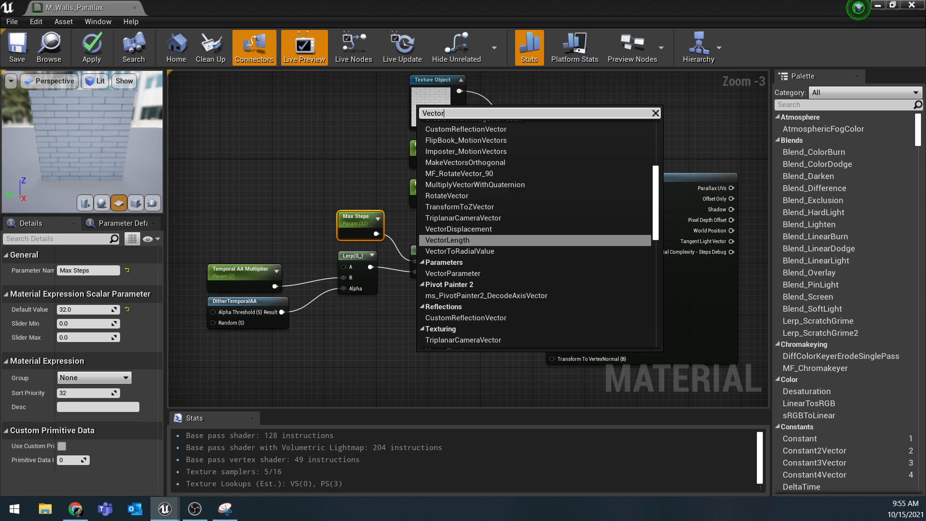
pyautogui.write('Param')
pyautogui.press('Return')
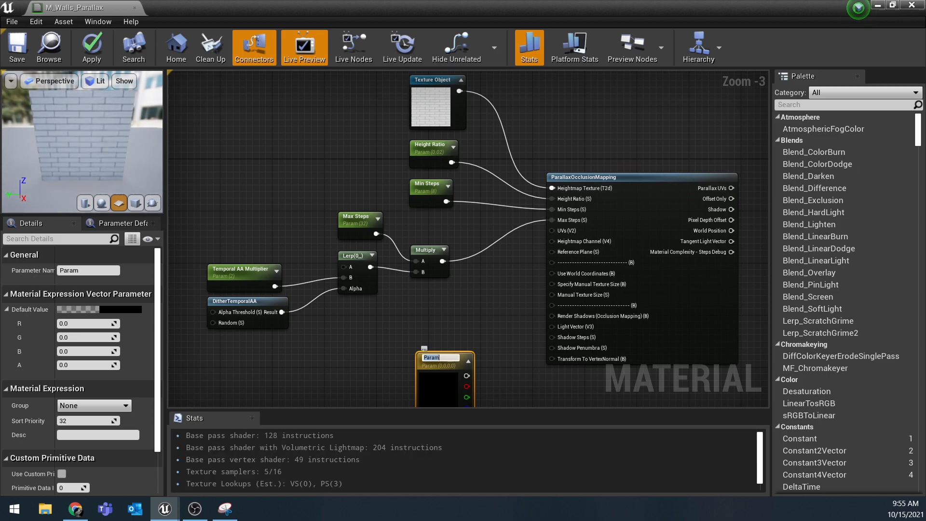
pyautogui.write('Channel')
pyautogui.press('Return')
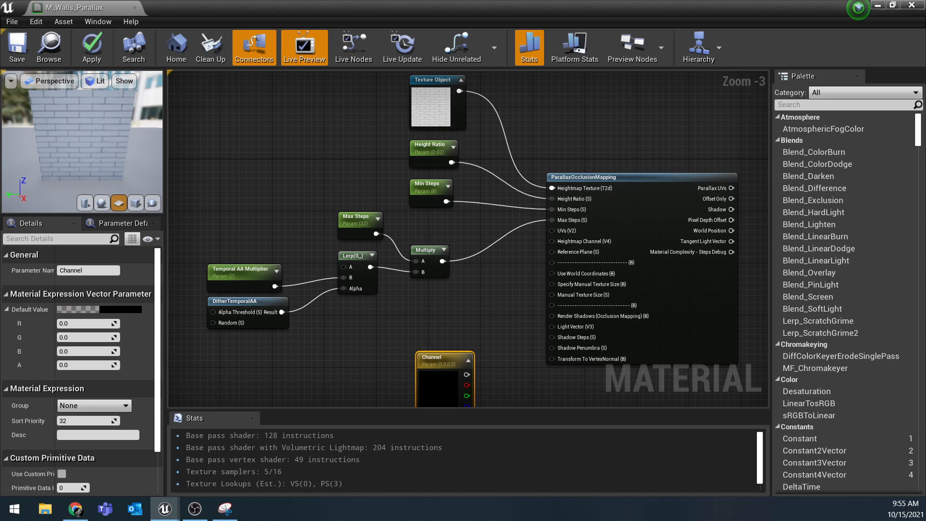
pyautogui.moveTo(427, 372); pyautogui.dragTo(427, 334)
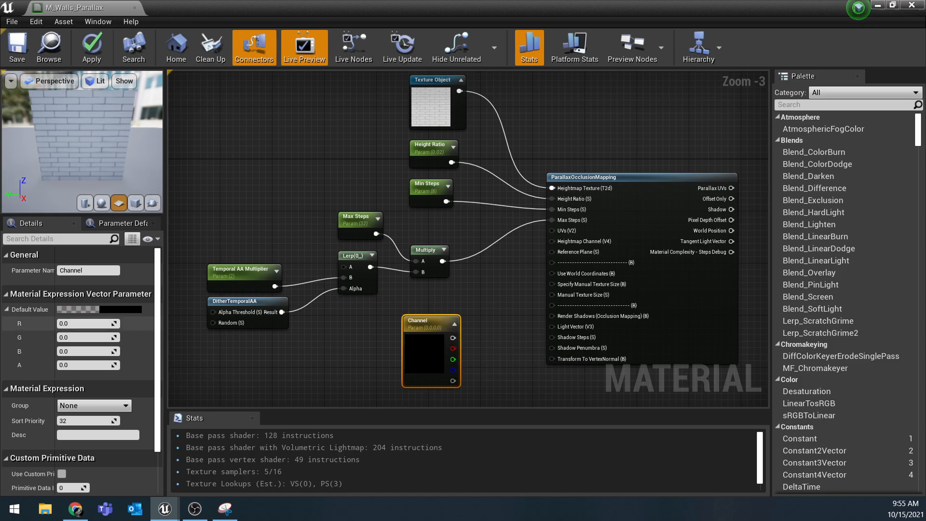
# - Set the Channel parameter's default R value to 1 and shift the node slightly to the left
pyautogui.click(67, 324)
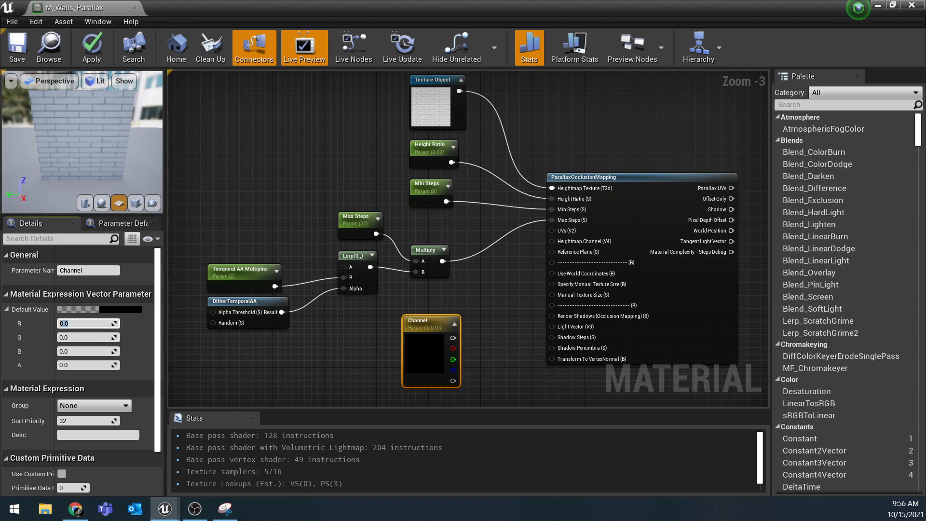
pyautogui.write('1')
pyautogui.press('Return')
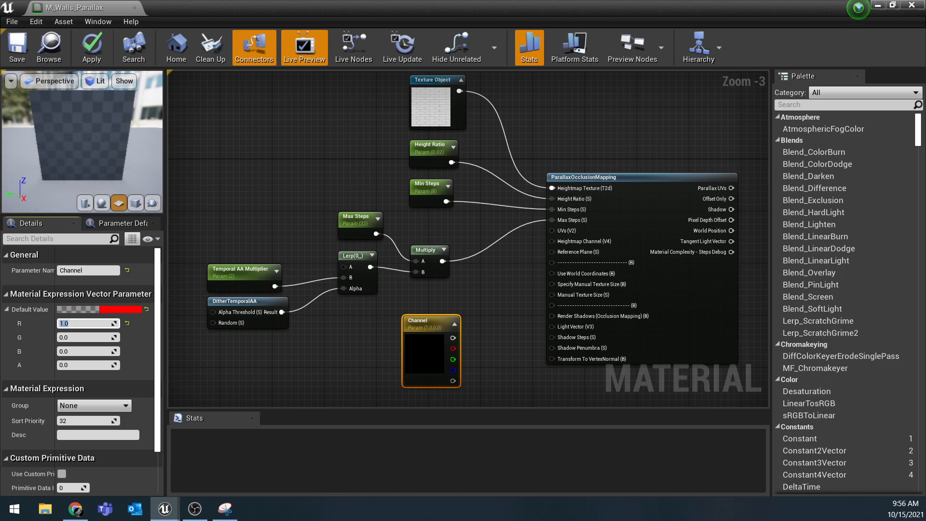
pyautogui.moveTo(431, 324); pyautogui.dragTo(392, 337)
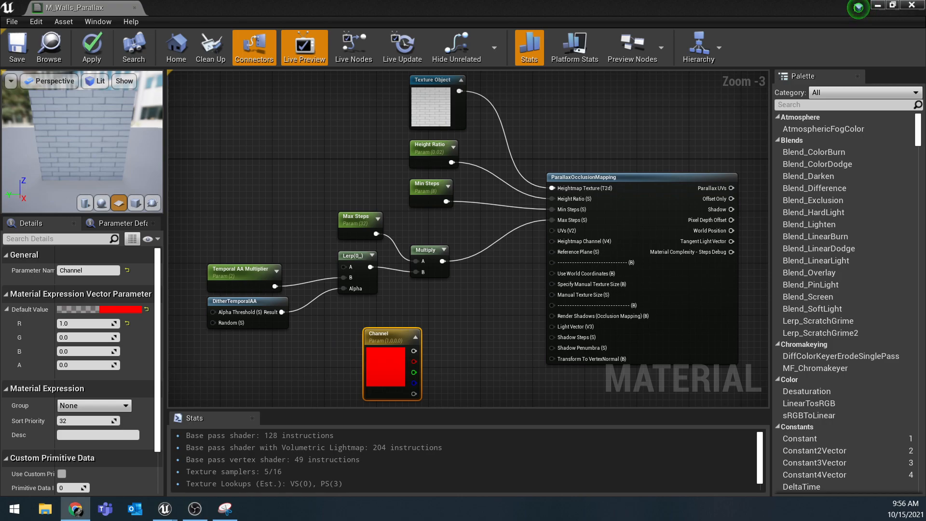
# - Add an AppendVector node and place it just to the right of the Channel parameter
pyautogui.moveTo(485, 351); pyautogui.dragTo(462, 296, button='right')
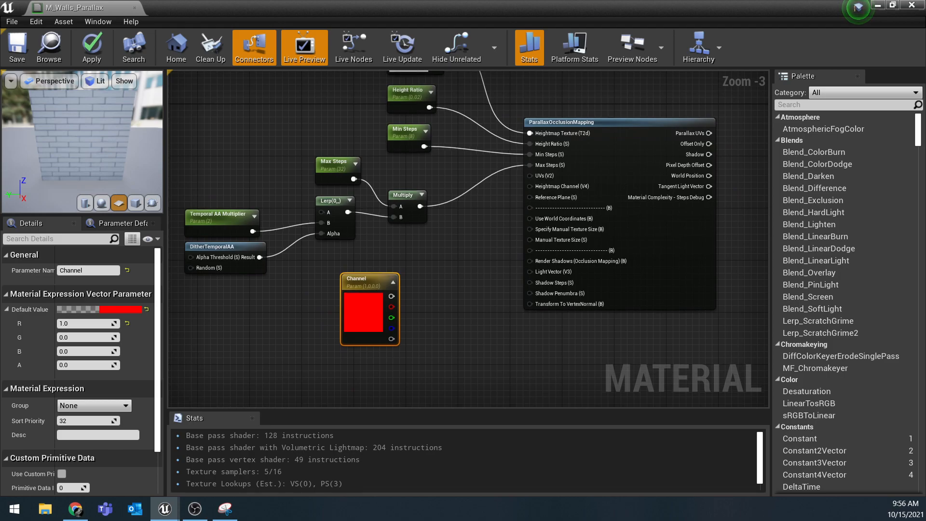
pyautogui.rightClick(450, 295)
pyautogui.write('App')
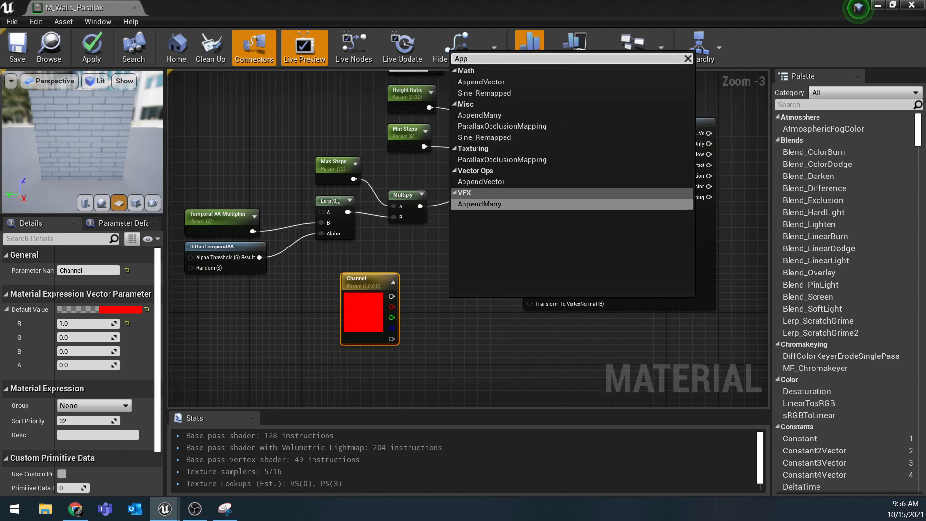
pyautogui.write('e')
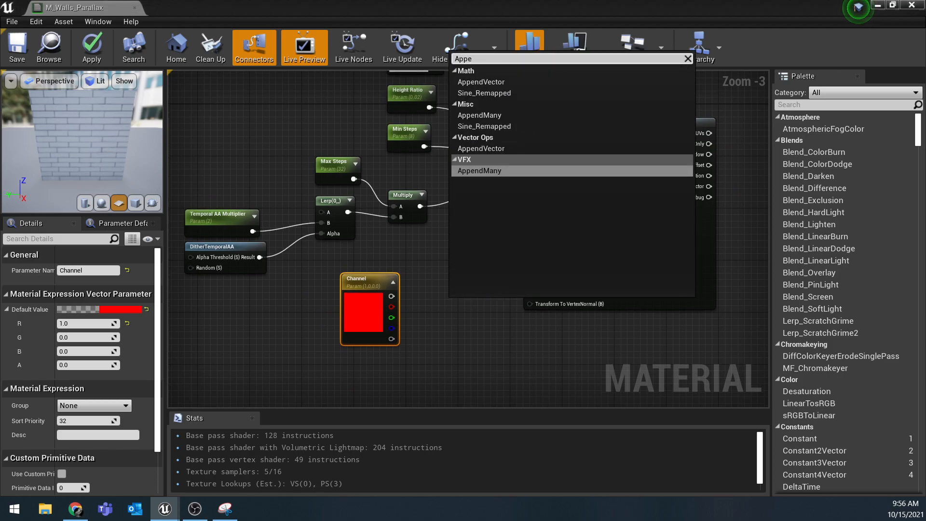
pyautogui.click(481, 82)
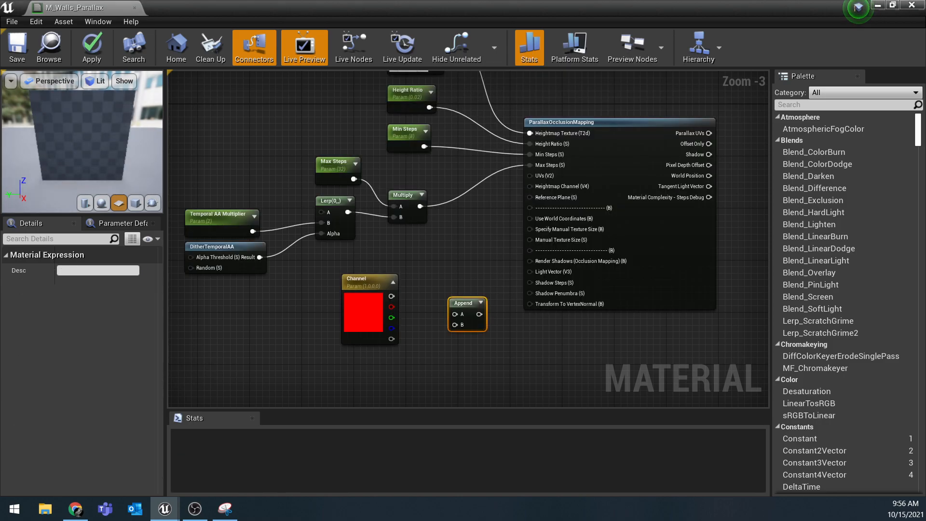
pyautogui.moveTo(479, 314); pyautogui.dragTo(456, 290)
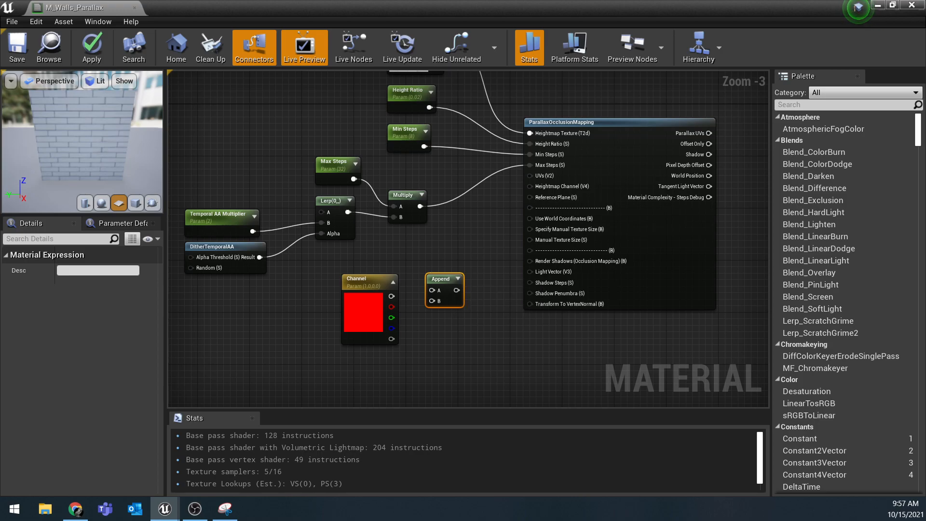
# - Connect Channel's RGB output to Append's A and its alpha output to B, and wire Append into ParallaxOcclusionMapping's Heightmap Channel input
pyautogui.scroll(3, 398, 352)
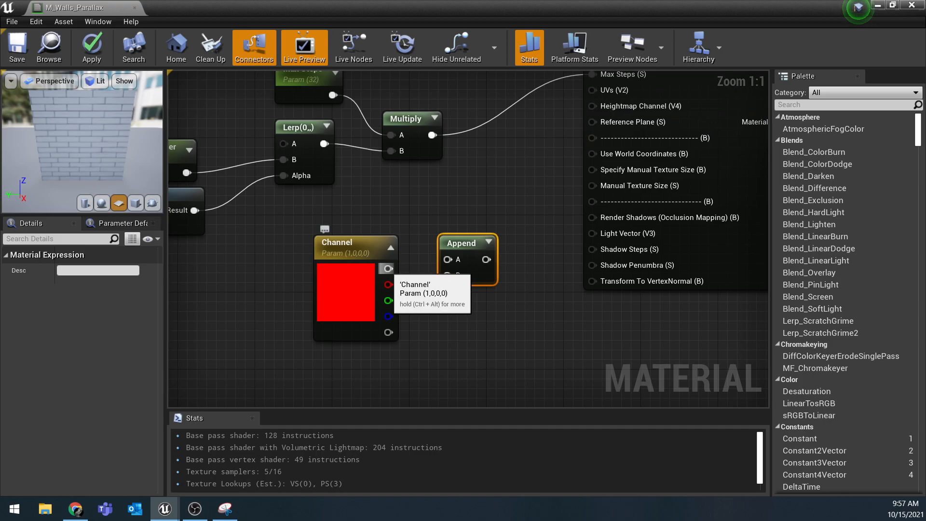
pyautogui.moveTo(388, 269); pyautogui.dragTo(448, 260)
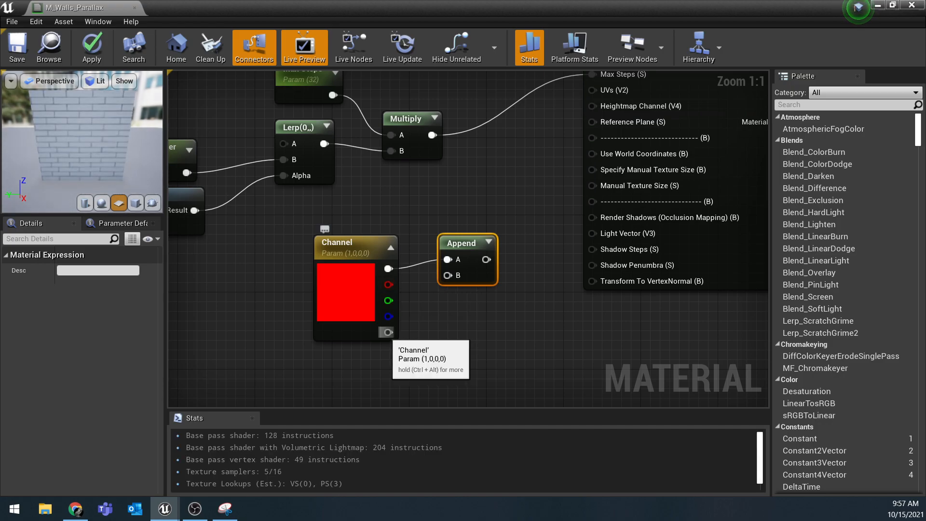
pyautogui.moveTo(388, 331); pyautogui.dragTo(448, 275)
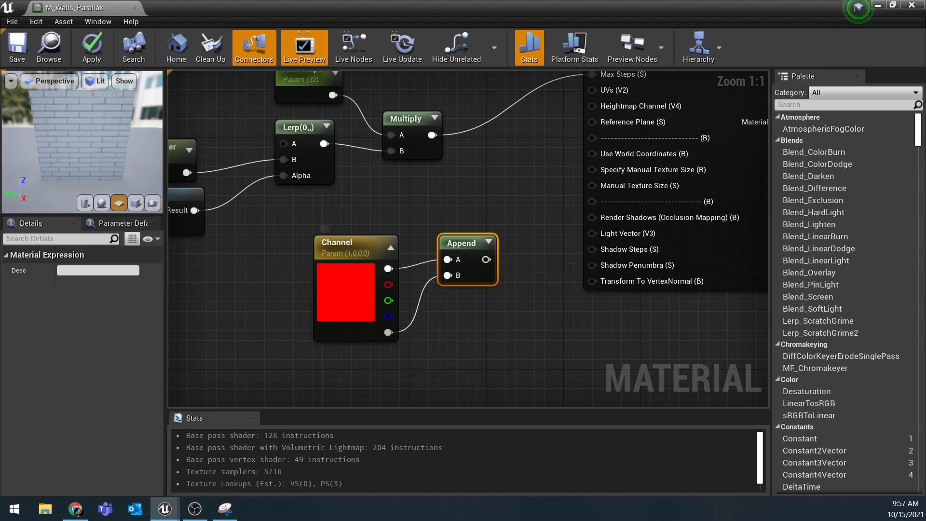
pyautogui.moveTo(538, 236); pyautogui.dragTo(458, 282, button='right')
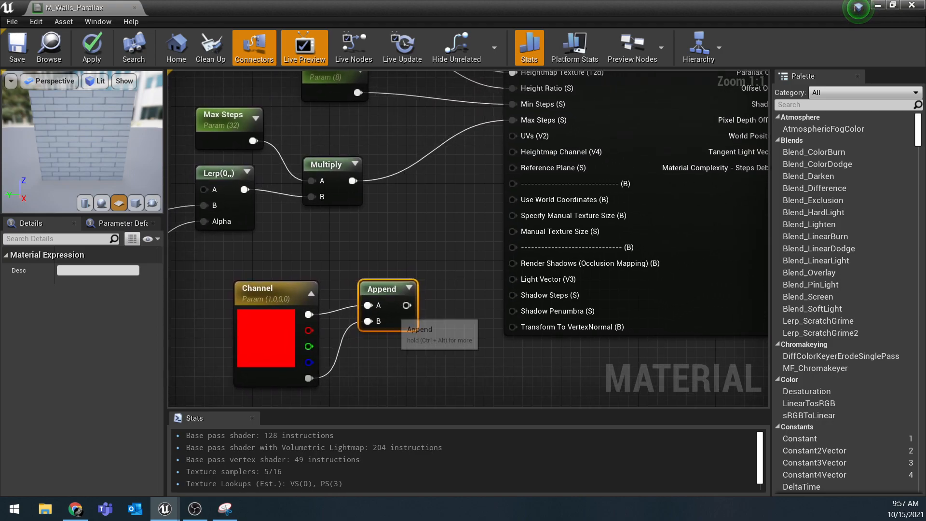
pyautogui.moveTo(386, 292); pyautogui.dragTo(387, 284)
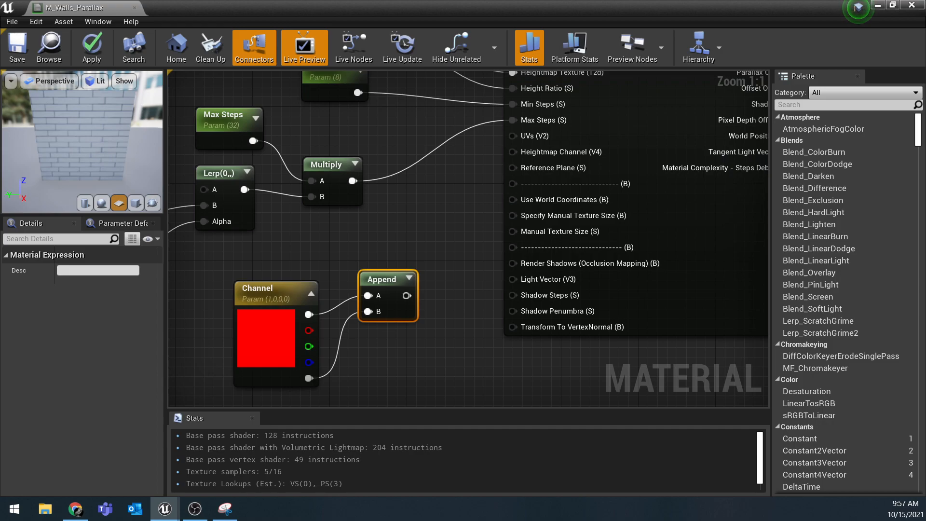
pyautogui.moveTo(407, 295); pyautogui.dragTo(514, 155)
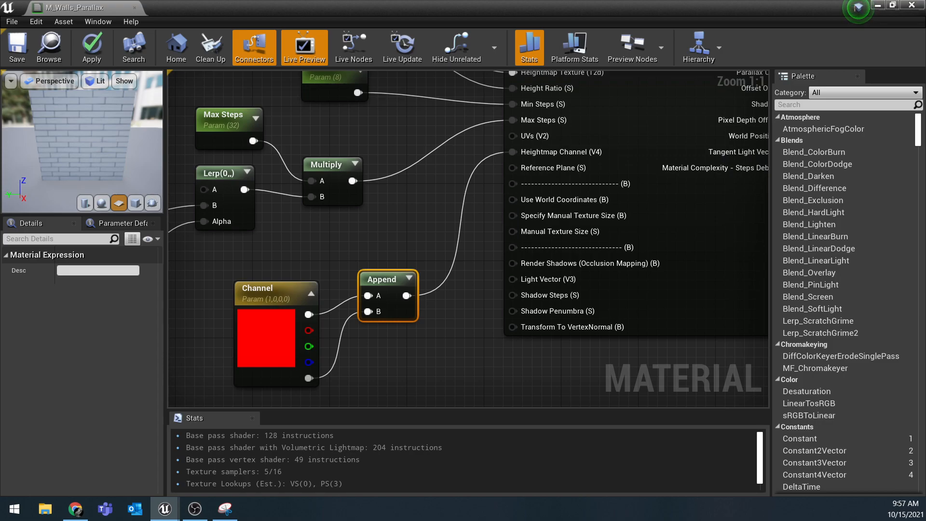
# - Move the Channel and Append nodes together down and to the right, clear of the Lerp and Multiply nodes
pyautogui.moveTo(539, 136); pyautogui.dragTo(725, 56, button='right')
pyautogui.keyDown('ctrl'); pyautogui.moveTo(418, 191); pyautogui.dragTo(509, 319); pyautogui.keyUp('ctrl')
pyautogui.moveTo(569, 202); pyautogui.dragTo(627, 260)
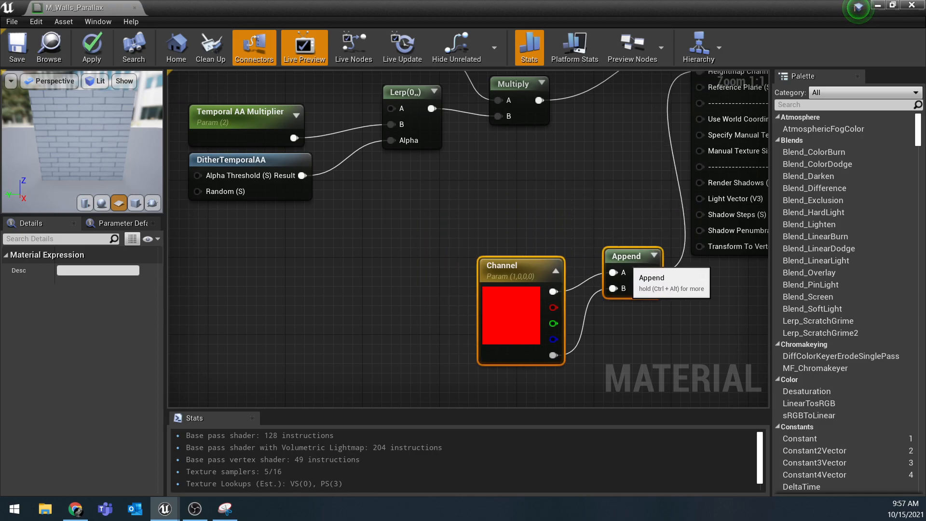
pyautogui.click(628, 217)
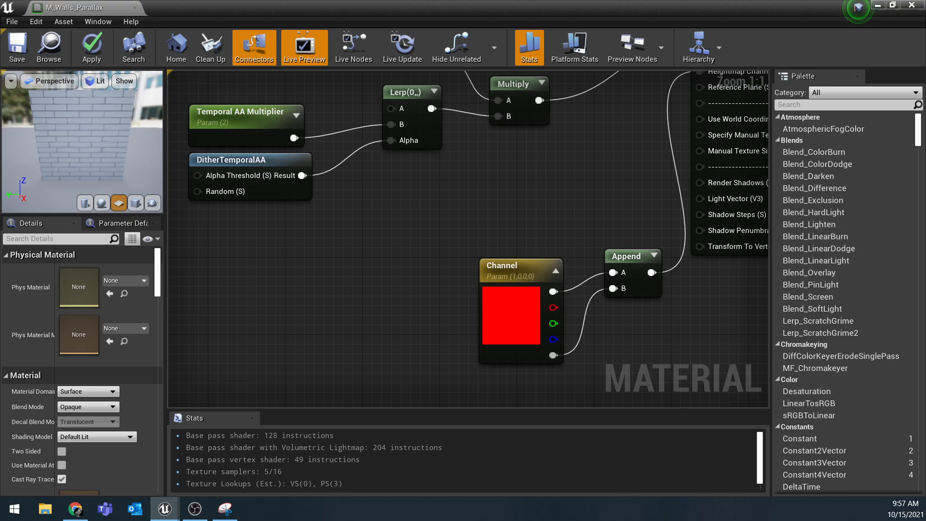
# - Add a TextureCoordinate node and place it below the DitherTemporalAA node
pyautogui.moveTo(257, 46); pyautogui.dragTo(257, 44, button='right')
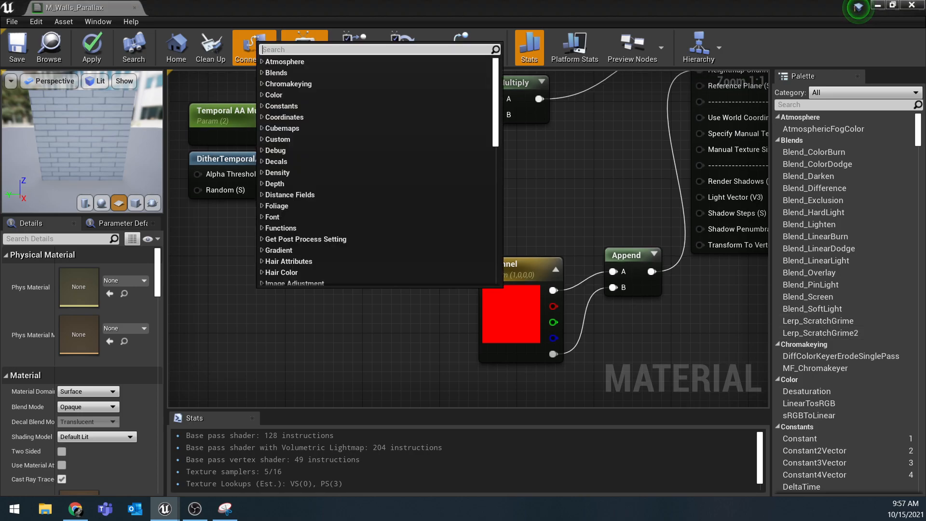
pyautogui.write('Texture')
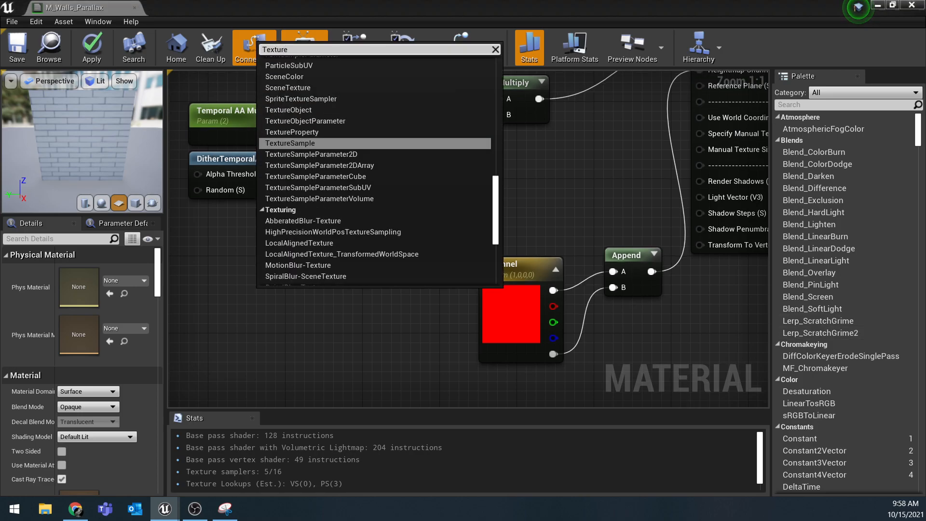
pyautogui.write('Coo')
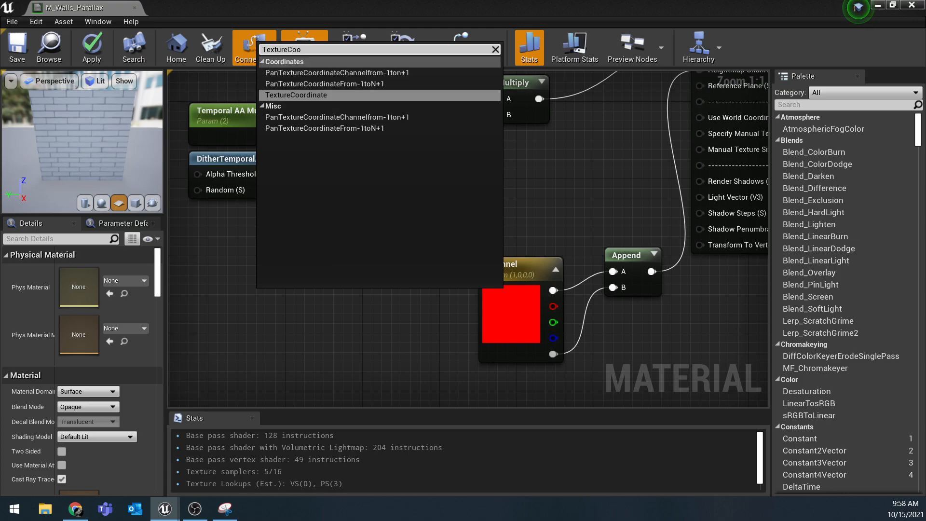
pyautogui.click(295, 95)
pyautogui.moveTo(288, 302); pyautogui.dragTo(280, 253)
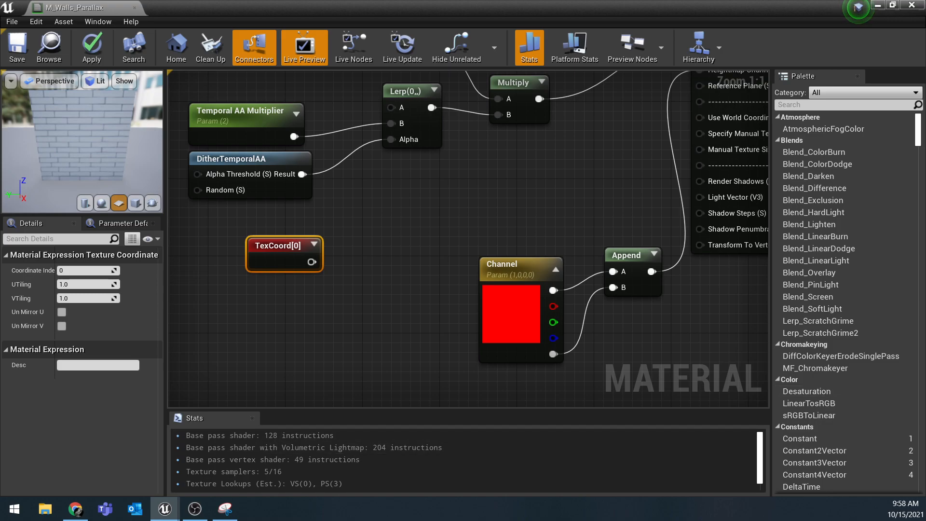
# - Add a ScalarParameter node named Tiling below the TexCoord node
pyautogui.rightClick(282, 71)
pyautogui.write('Sca')
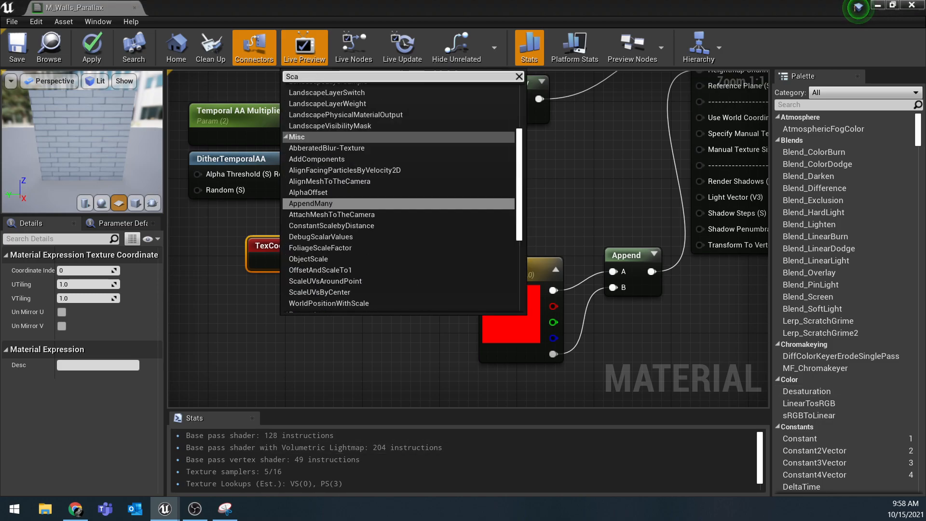
pyautogui.write('lar')
pyautogui.press('Down')
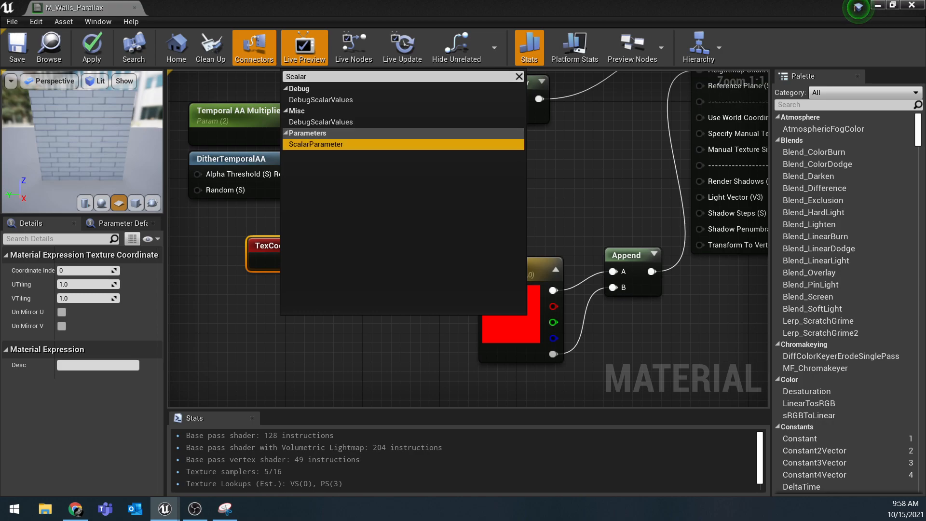
pyautogui.press('Return')
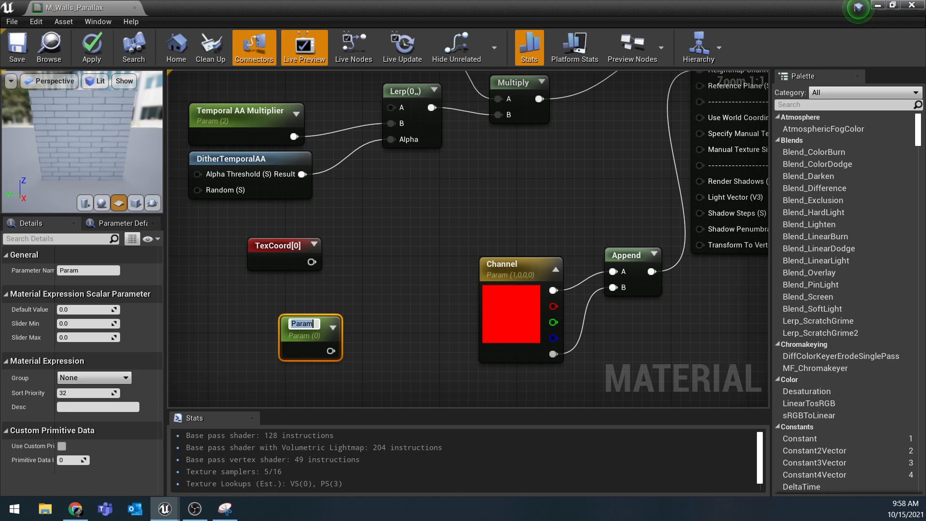
pyautogui.write('Tiling')
pyautogui.press('Return')
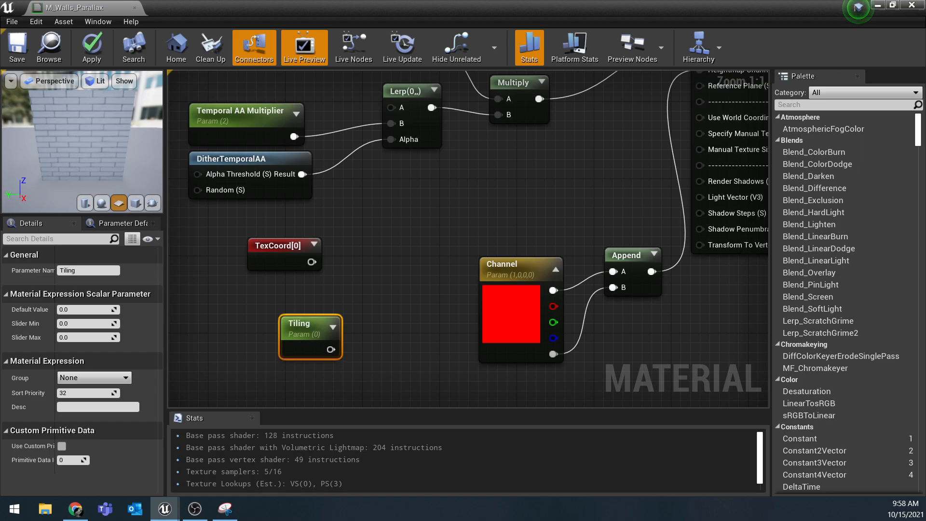
# - Set Tiling's default value to 7 and move the node directly beneath TexCoord
pyautogui.click(85, 309)
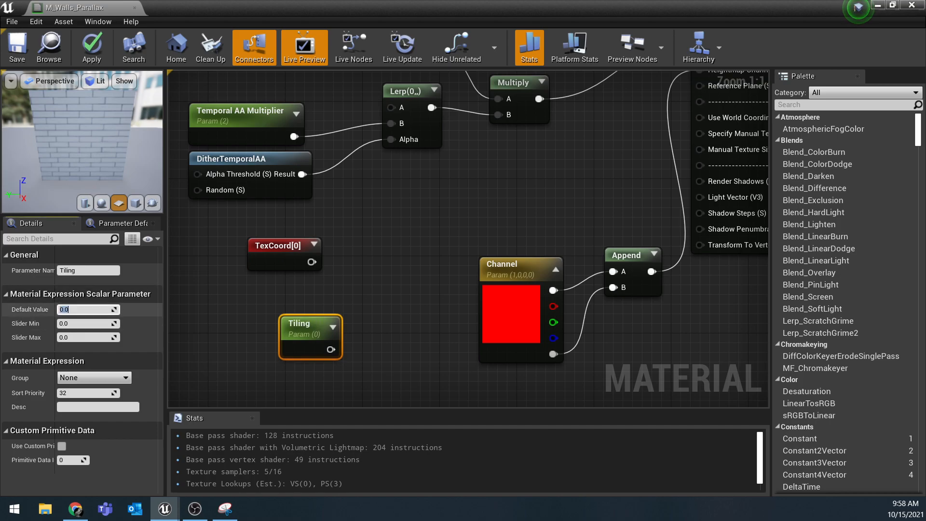
pyautogui.write('7')
pyautogui.press('Return')
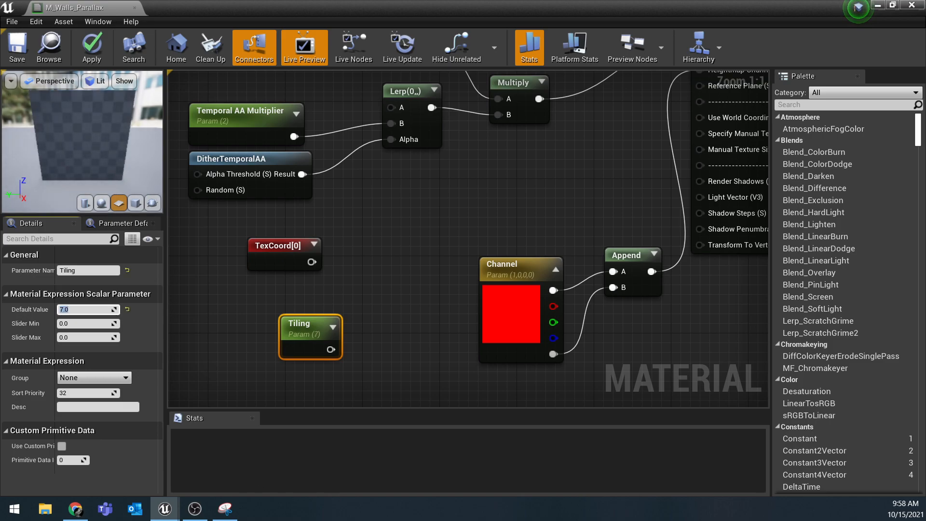
pyautogui.moveTo(303, 324); pyautogui.dragTo(280, 294)
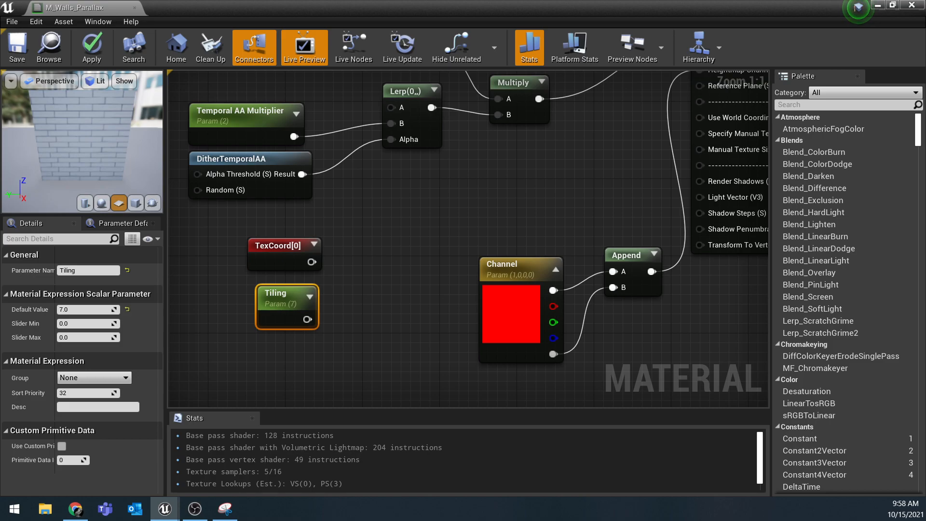
# - Multiply TexCoord (A) by Tiling (B) in a new Multiply node and wire the result into ParallaxOcclusionMapping's UVs input
pyautogui.moveTo(463, 217); pyautogui.dragTo(404, 235, button='right')
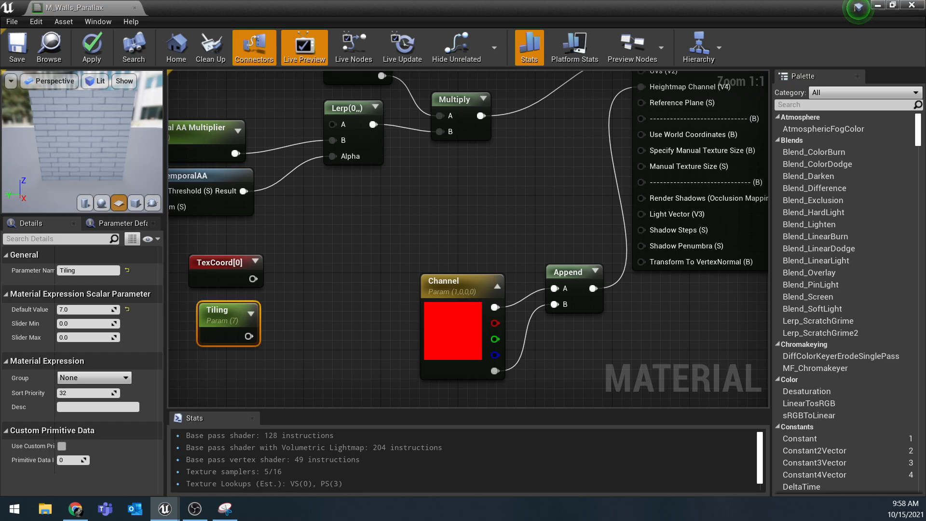
pyautogui.click(305, 278)
pyautogui.moveTo(253, 279); pyautogui.dragTo(311, 297)
pyautogui.moveTo(249, 337); pyautogui.dragTo(311, 314)
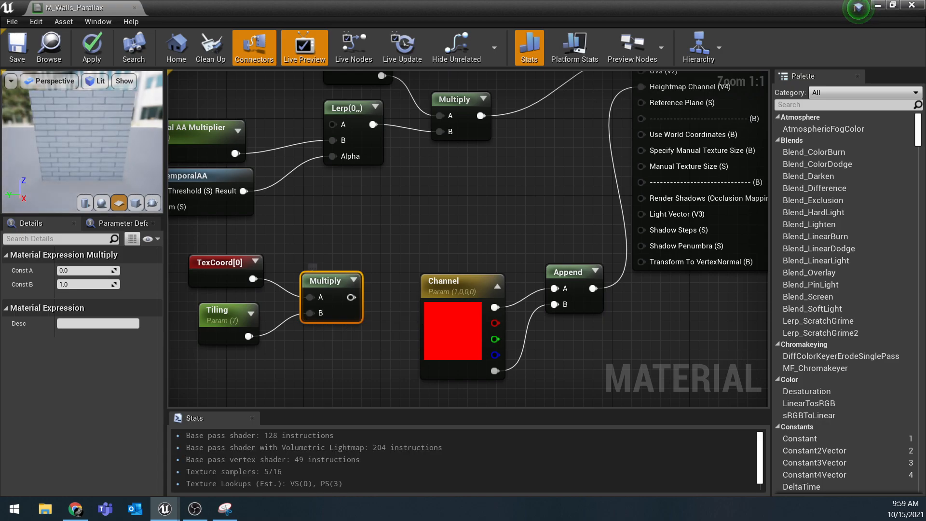
pyautogui.moveTo(351, 297); pyautogui.dragTo(291, 344, button='right')
pyautogui.moveTo(291, 345); pyautogui.dragTo(583, 134)
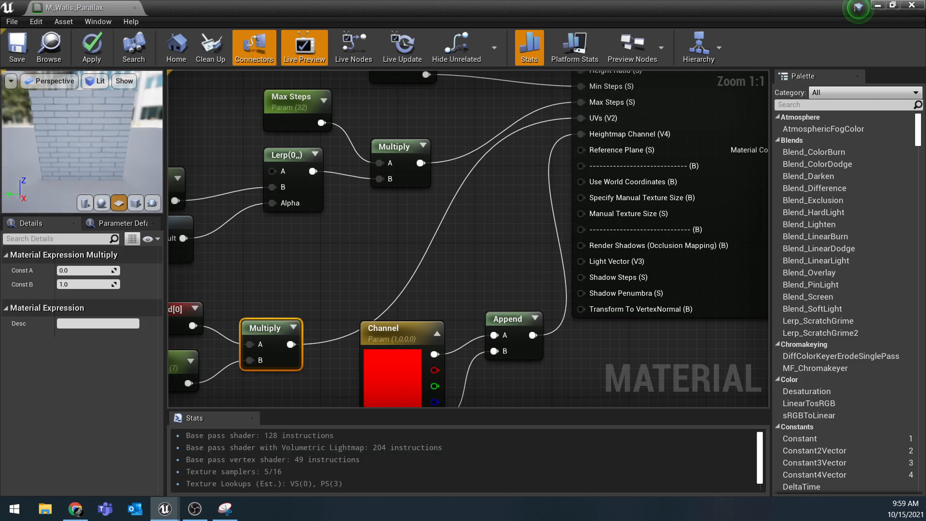
# - Tidy the graph by moving the new Multiply, TexCoord and Tiling nodes closer to the Lerp group and shifting Append nearer to Channel
pyautogui.moveTo(262, 324); pyautogui.dragTo(305, 268)
pyautogui.moveTo(283, 339); pyautogui.dragTo(361, 317, button='right')
pyautogui.moveTo(189, 266); pyautogui.dragTo(286, 374)
pyautogui.moveTo(241, 290); pyautogui.dragTo(279, 270)
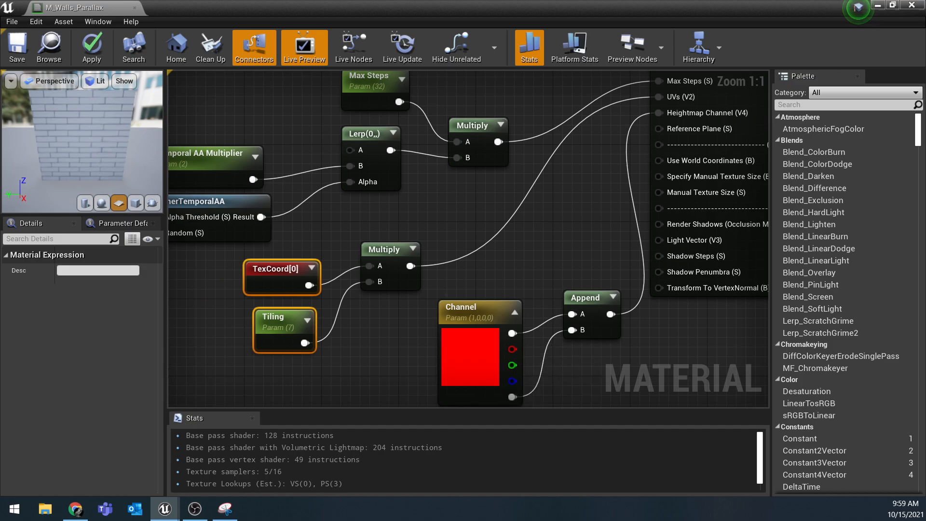
pyautogui.moveTo(581, 297); pyautogui.dragTo(560, 277)
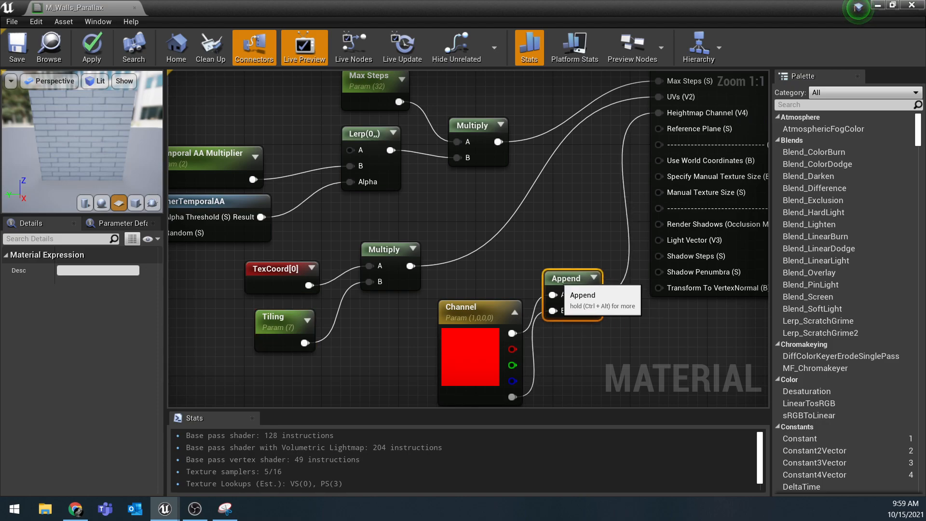
# - Connect ParallaxOcclusionMapping's Parallax UVs output to the UVs input of the Texture Sample that feeds Base Color
pyautogui.moveTo(584, 186); pyautogui.dragTo(22, 283, button='right')
pyautogui.scroll(-1, 507, 283)
pyautogui.moveTo(494, 288); pyautogui.dragTo(451, 280, button='right')
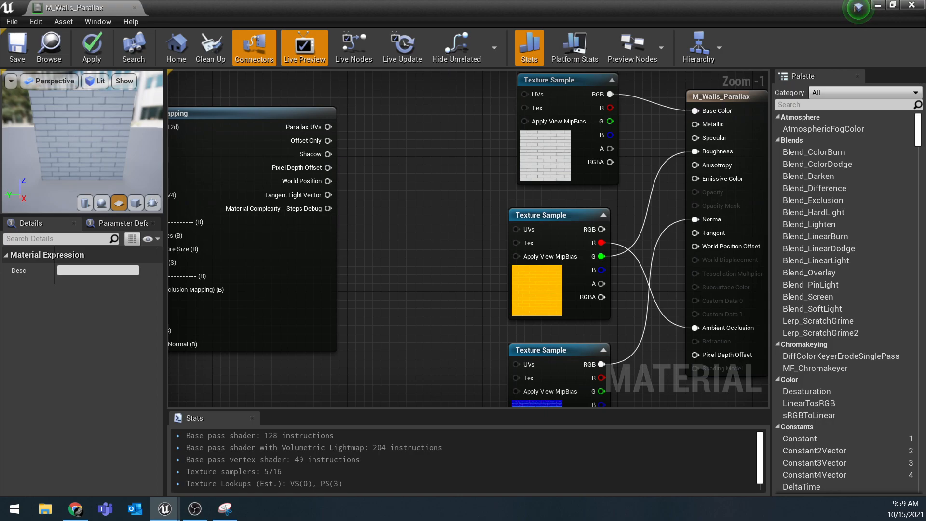
pyautogui.moveTo(435, 251); pyautogui.dragTo(478, 277, button='right')
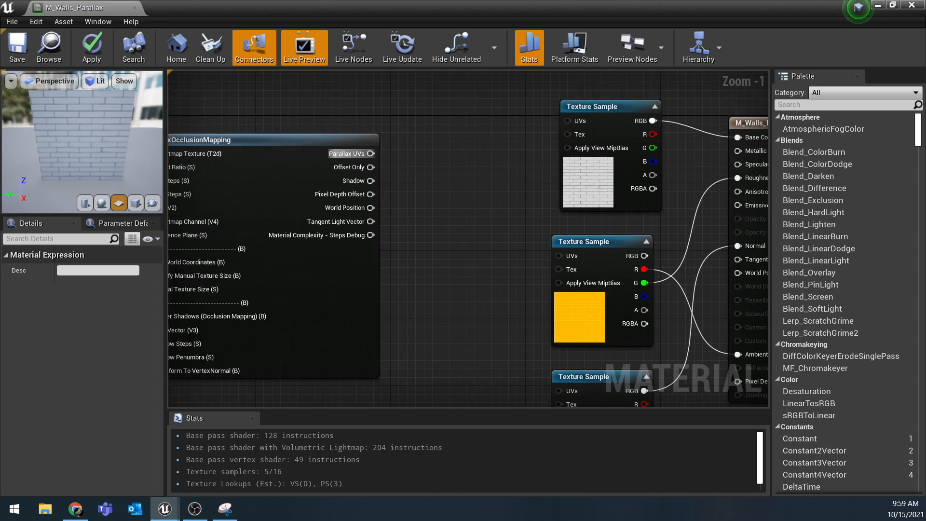
pyautogui.moveTo(371, 153); pyautogui.dragTo(568, 120)
# - Wire Parallax UVs into the UVs of the other two Texture Samples, and the mapping node's Pixel Depth Offset into the material's matching input
pyautogui.moveTo(483, 310); pyautogui.dragTo(432, 253, button='right')
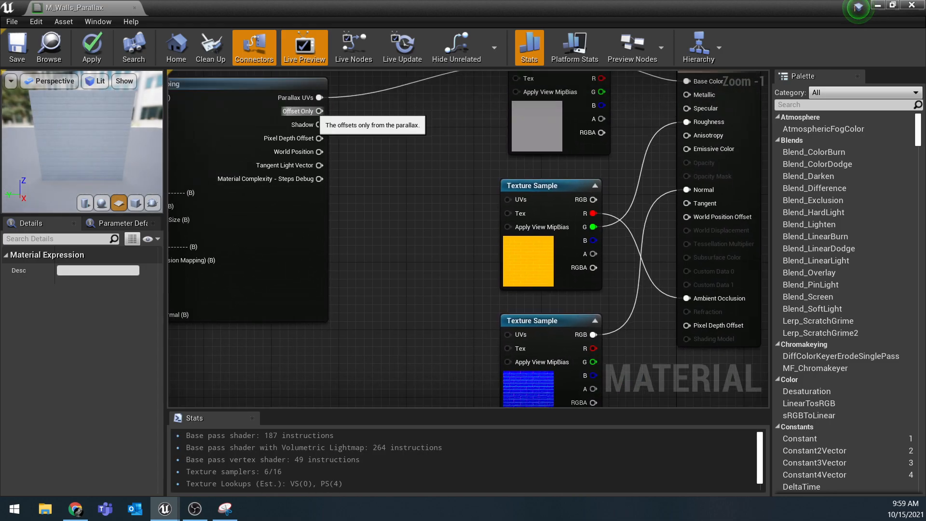
pyautogui.scroll(6, 82, 141)
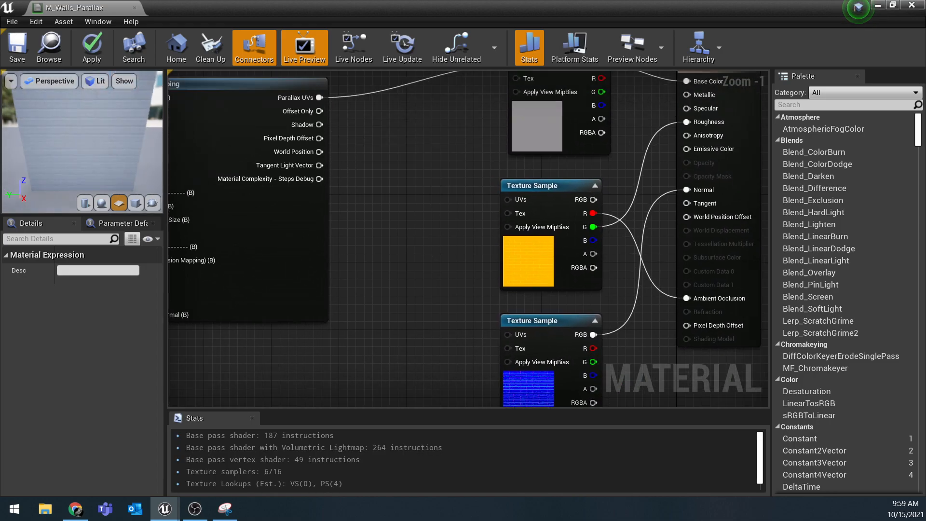
pyautogui.moveTo(82, 141)
pyautogui.mouseDown()
pyautogui.moveTo(90, 137)
pyautogui.moveTo(80, 140)
pyautogui.mouseUp()
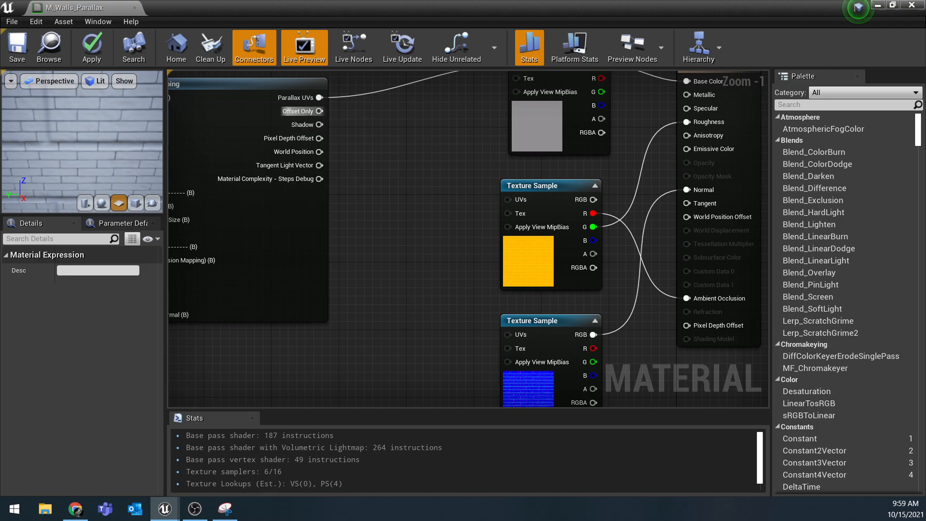
pyautogui.moveTo(320, 98); pyautogui.dragTo(509, 199)
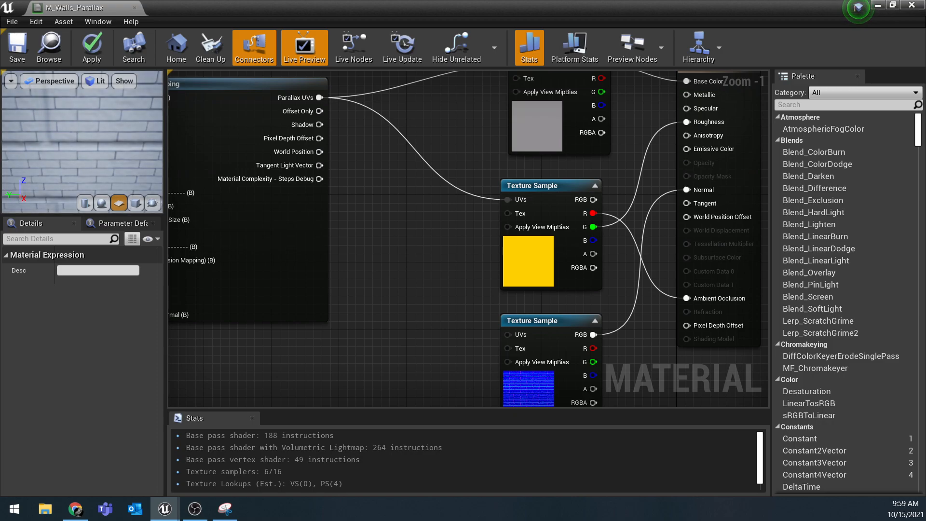
pyautogui.moveTo(319, 98); pyautogui.dragTo(509, 334)
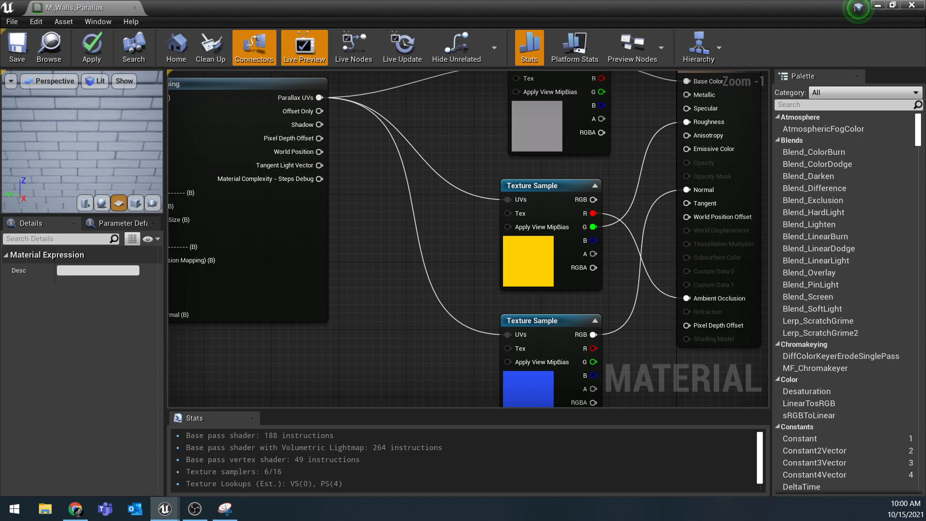
pyautogui.moveTo(460, 327); pyautogui.dragTo(435, 309, button='right')
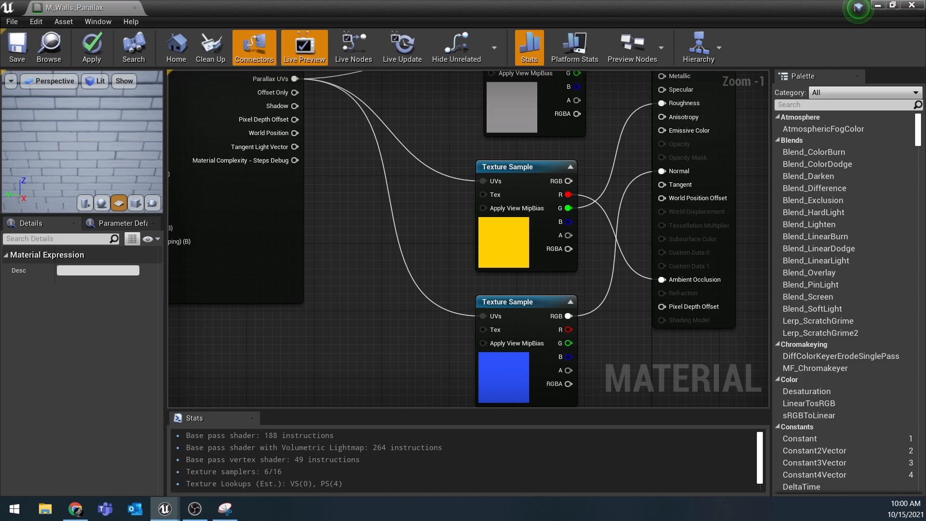
pyautogui.moveTo(295, 119); pyautogui.dragTo(662, 306)
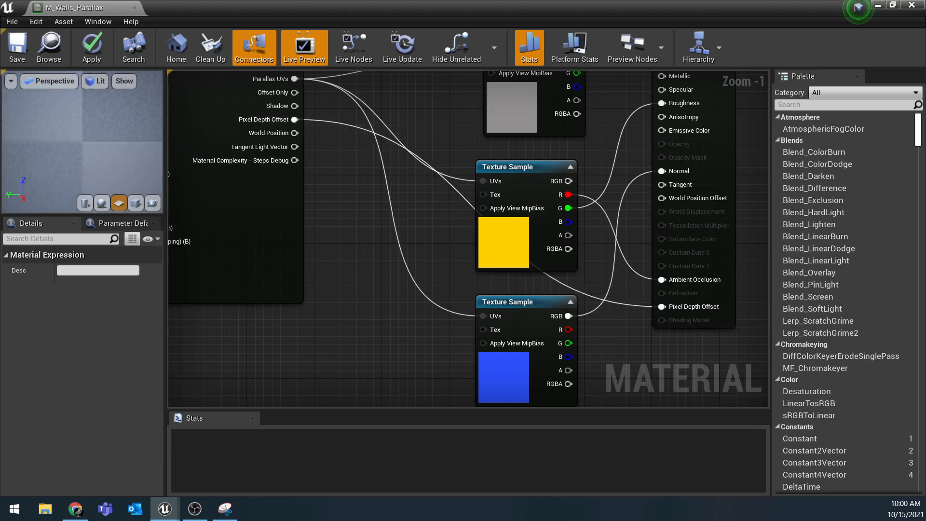
# - Set the MipValueMode of the normal map's Texture Sample to Derivative (explicit derivative to compute mip level)
pyautogui.moveTo(624, 338); pyautogui.dragTo(629, 237, button='right')
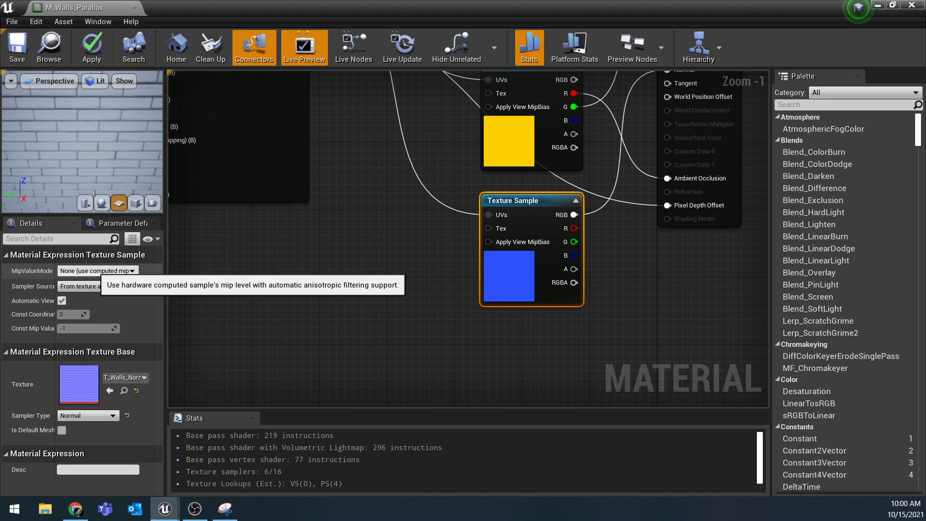
pyautogui.click(99, 271)
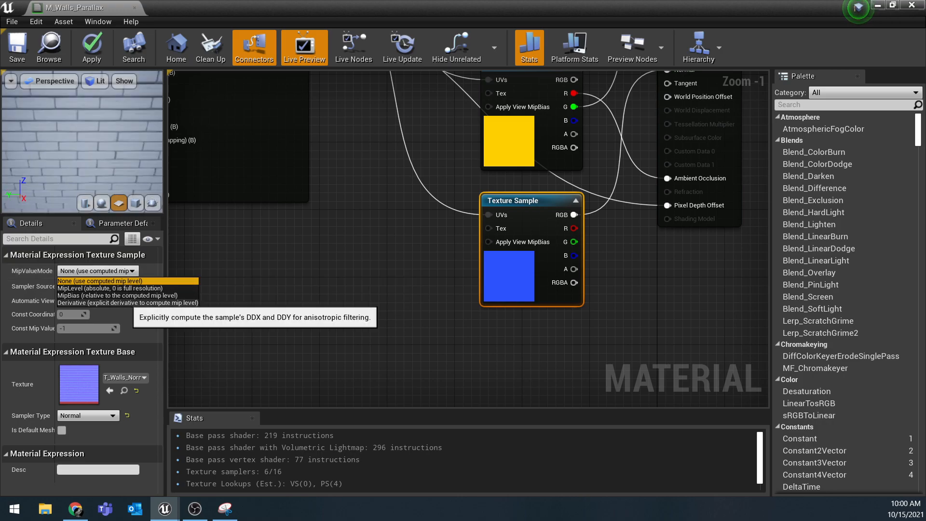
pyautogui.click(111, 303)
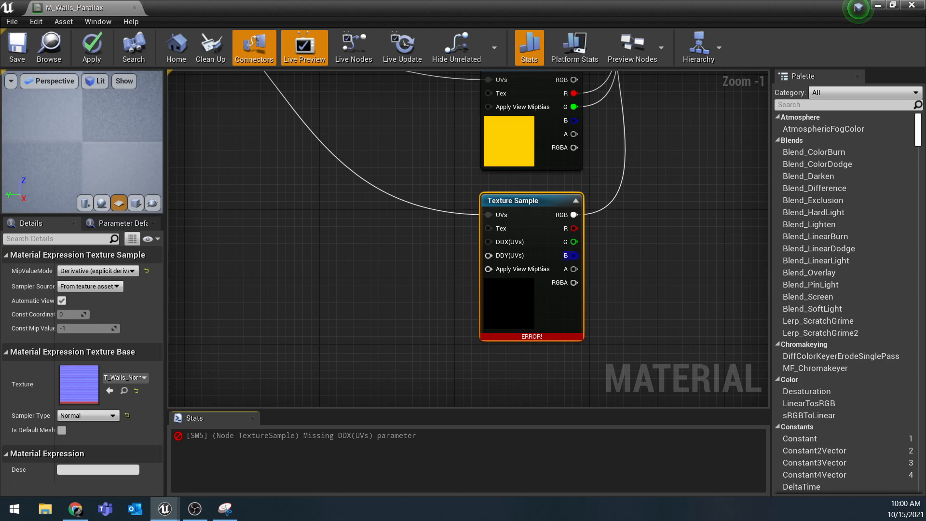
# - Add a DDX node and a DDY node, stacked just to the left of the normal map's Texture Sample
pyautogui.moveTo(360, 311); pyautogui.dragTo(413, 290, button='right')
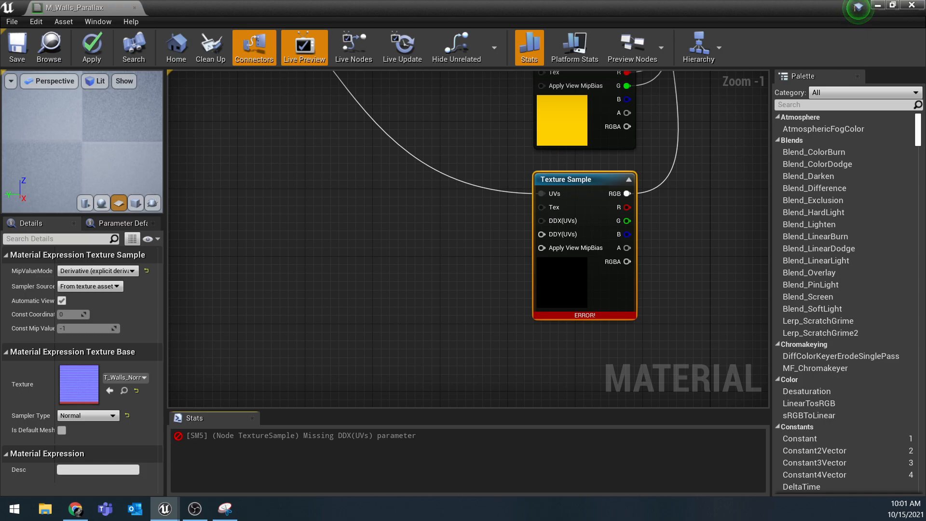
pyautogui.rightClick(396, 230)
pyautogui.write('DDX')
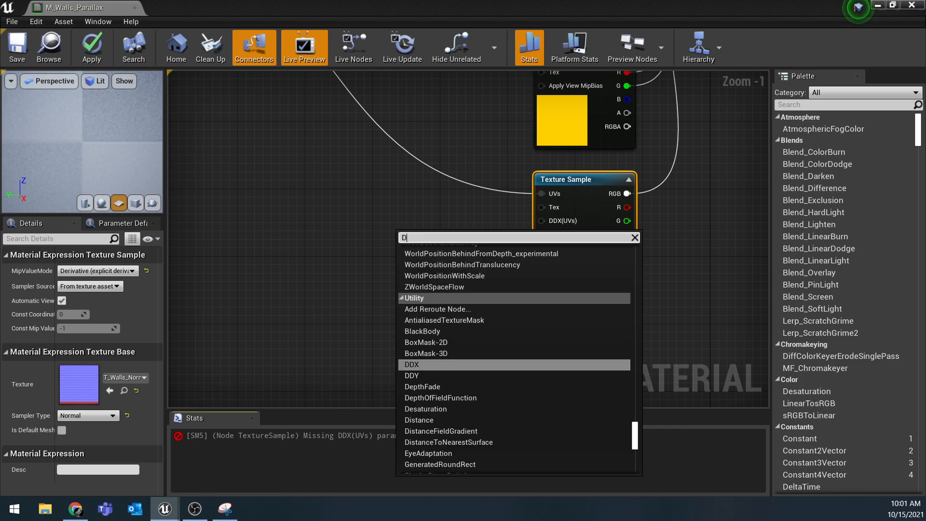
pyautogui.press('Return')
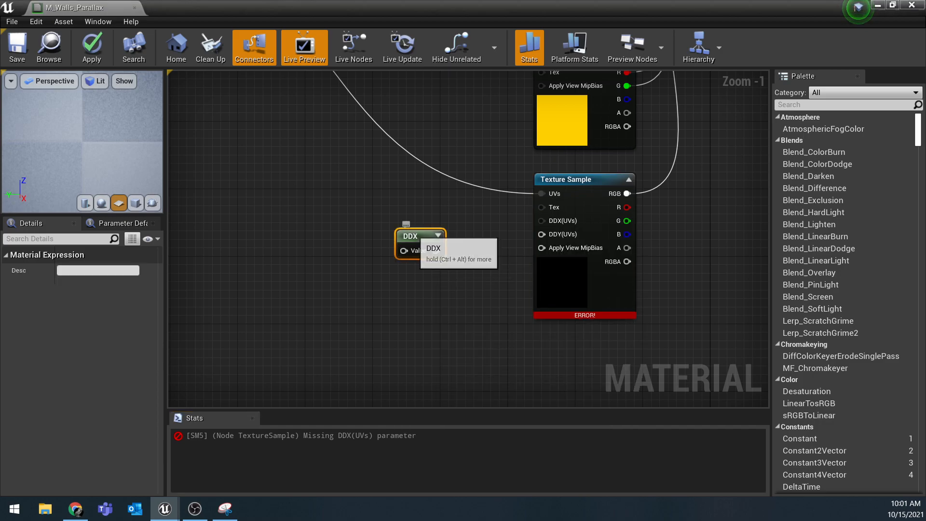
pyautogui.moveTo(408, 238); pyautogui.dragTo(395, 219)
pyautogui.rightClick(414, 283)
pyautogui.write('DDY')
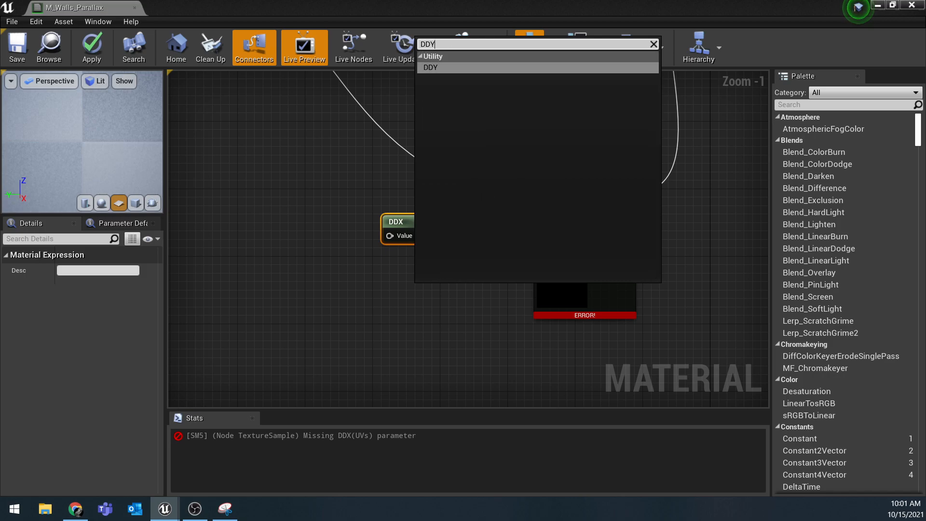
pyautogui.press('Return')
pyautogui.moveTo(435, 290); pyautogui.dragTo(422, 235)
# - Connect DDY and DDX to the normal Texture Sample's DDY(UVs) and DDX(UVs) inputs, and align DDX directly above DDY
pyautogui.moveTo(414, 269); pyautogui.dragTo(542, 234)
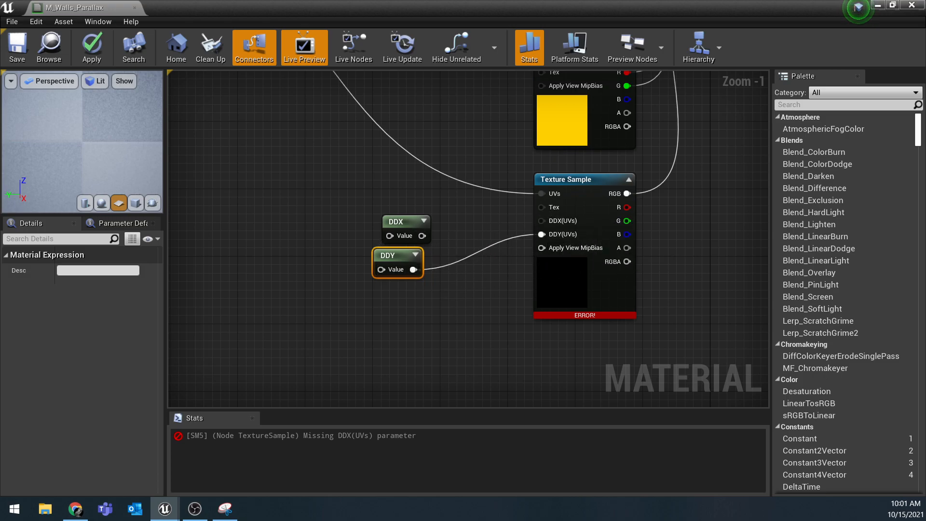
pyautogui.moveTo(422, 235); pyautogui.dragTo(542, 220)
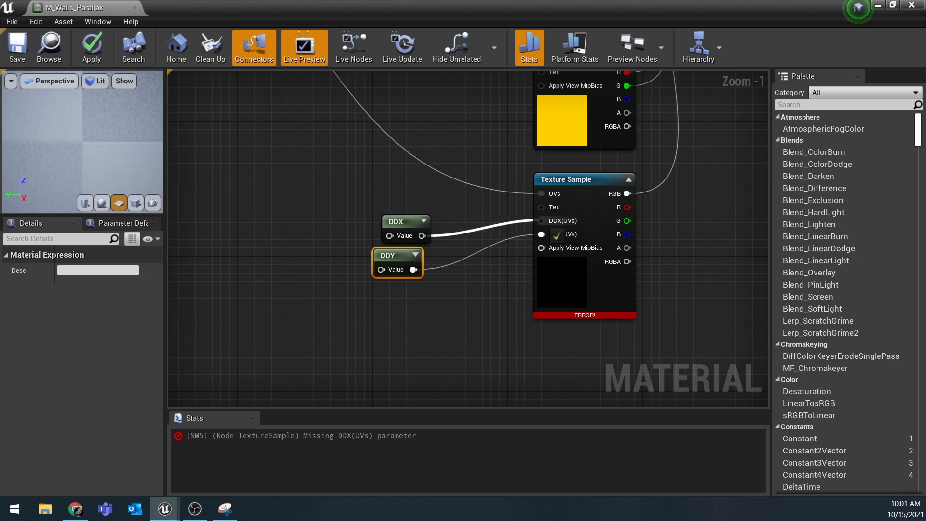
pyautogui.moveTo(402, 221); pyautogui.dragTo(393, 220)
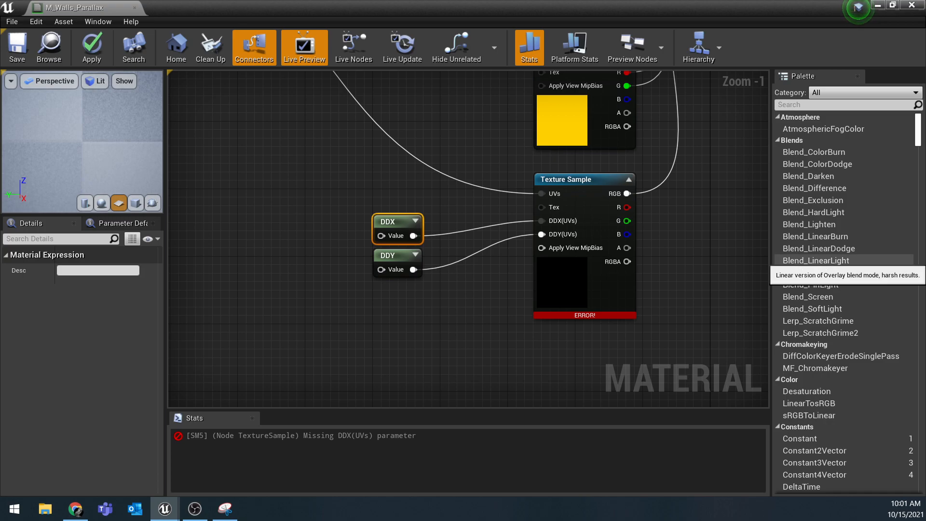
# - Connect the output of the TexCoord–Tiling Multiply node to the Value inputs of both DDX and DDY
pyautogui.moveTo(300, 334); pyautogui.dragTo(656, 348, button='right')
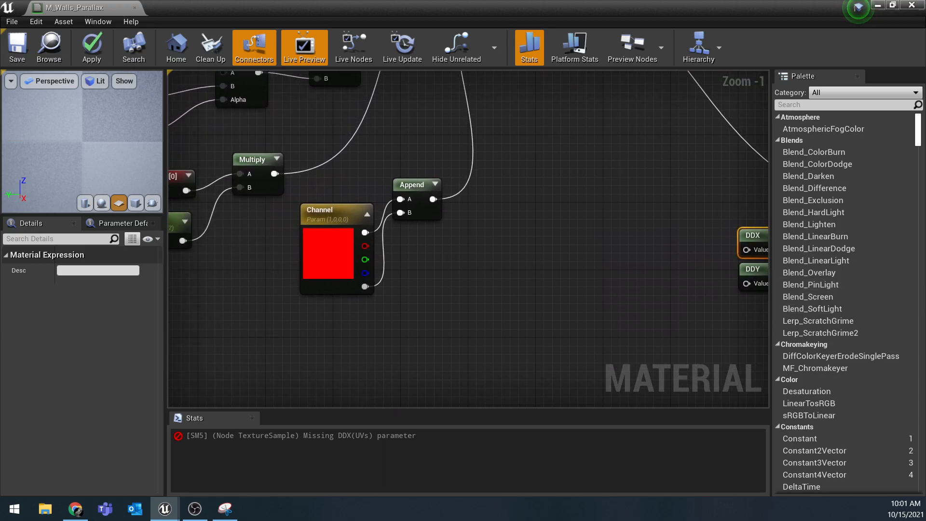
pyautogui.moveTo(588, 186); pyautogui.dragTo(680, 192, button='right')
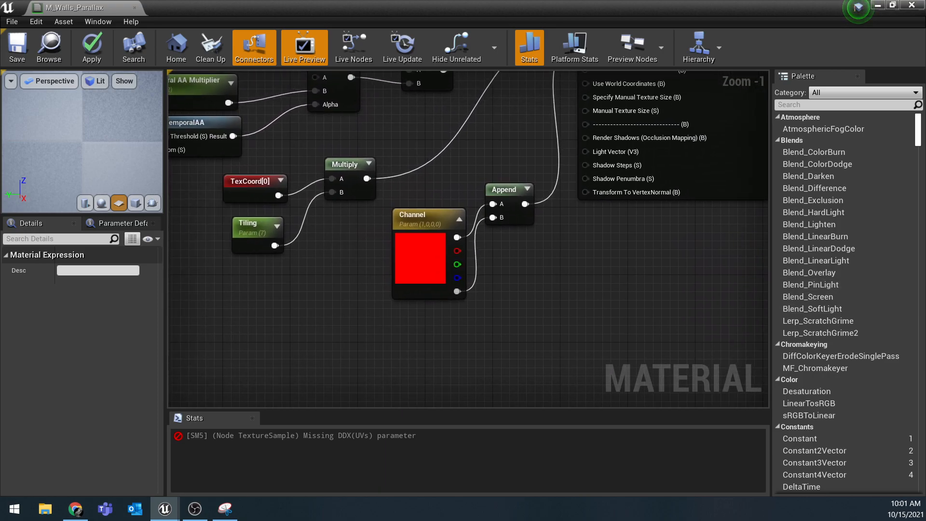
pyautogui.moveTo(579, 265); pyautogui.dragTo(507, 325, button='right')
pyautogui.moveTo(261, 216); pyautogui.dragTo(733, 291)
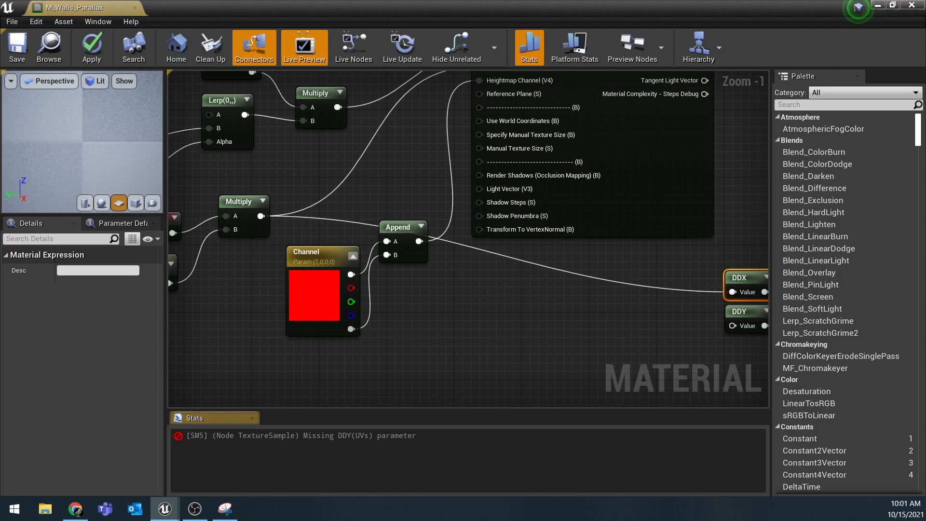
pyautogui.moveTo(261, 216); pyautogui.dragTo(732, 326)
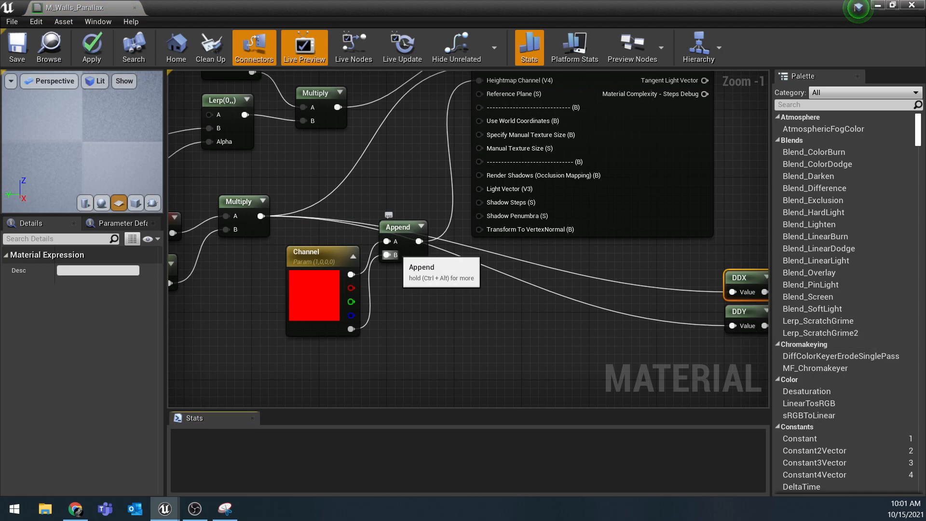
# - Move the TexCoord, Tiling, Multiply and DitherTemporalAA nodes down together, below the Channel and Append nodes
pyautogui.moveTo(723, 244); pyautogui.dragTo(370, 310, button='right')
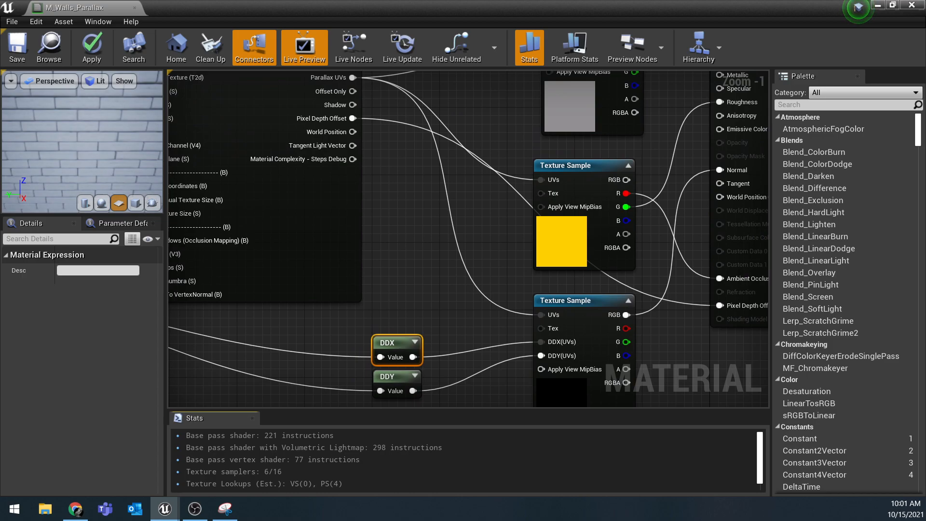
pyautogui.scroll(-3, 585, 265)
pyautogui.moveTo(502, 255); pyautogui.dragTo(594, 225, button='right')
pyautogui.moveTo(204, 213); pyautogui.dragTo(176, 213)
pyautogui.moveTo(177, 213); pyautogui.dragTo(193, 214, button='right')
pyautogui.moveTo(193, 213); pyautogui.dragTo(217, 218)
pyautogui.moveTo(216, 305); pyautogui.dragTo(288, 342)
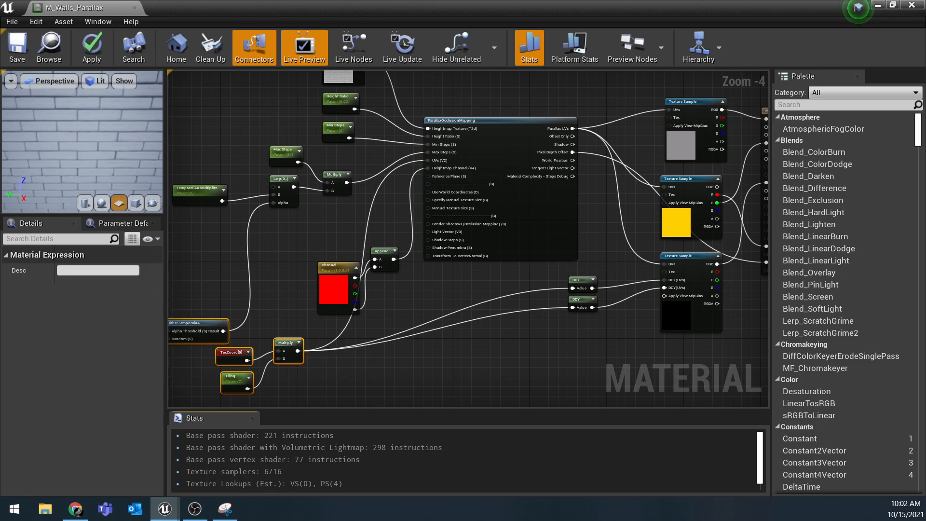
# - Move the Channel node up beneath the Max Steps Multiply and Lerp nodes, and place Append right beside it
pyautogui.moveTo(333, 278); pyautogui.dragTo(309, 234)
pyautogui.moveTo(392, 251); pyautogui.dragTo(304, 241)
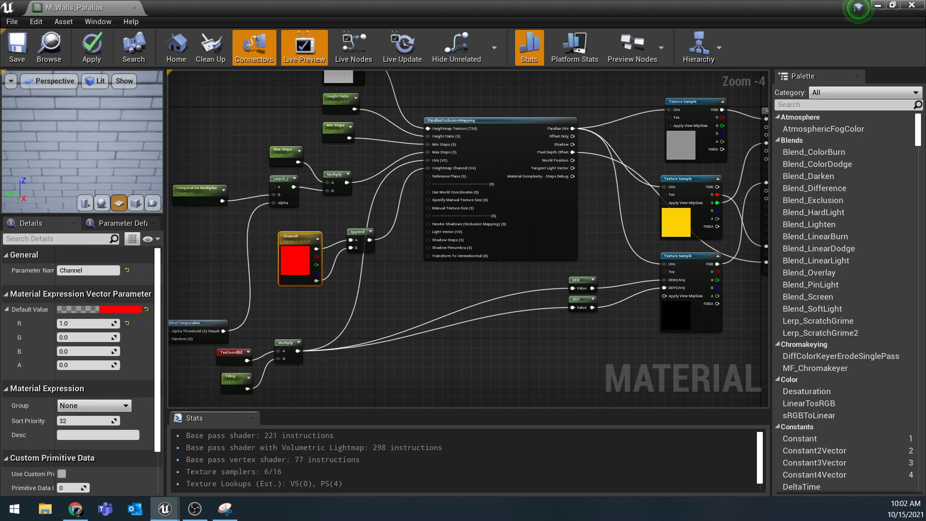
pyautogui.moveTo(359, 233); pyautogui.dragTo(345, 243)
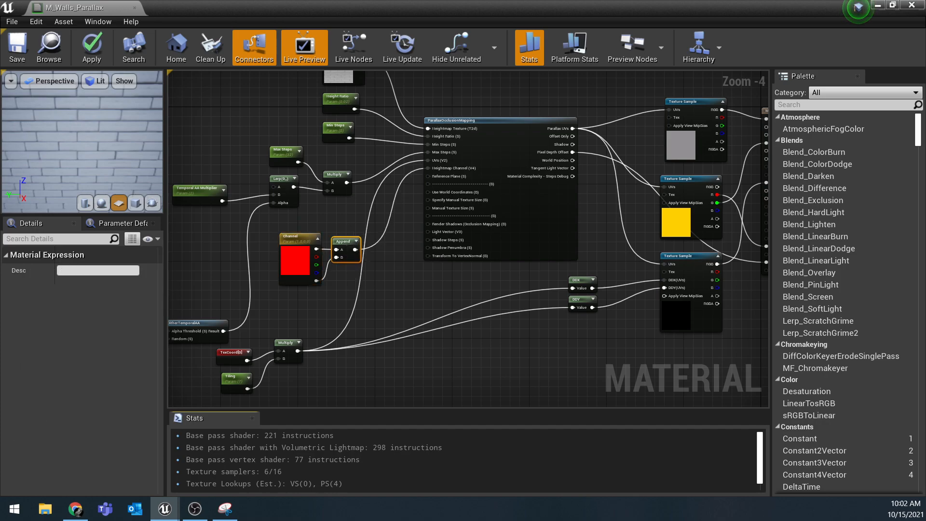
# - Move the TexCoord, Tiling and Multiply group closer to the DDX and DDY nodes, just below Channel and Append
pyautogui.moveTo(209, 346); pyautogui.dragTo(295, 406)
pyautogui.moveTo(280, 295); pyautogui.dragTo(391, 265)
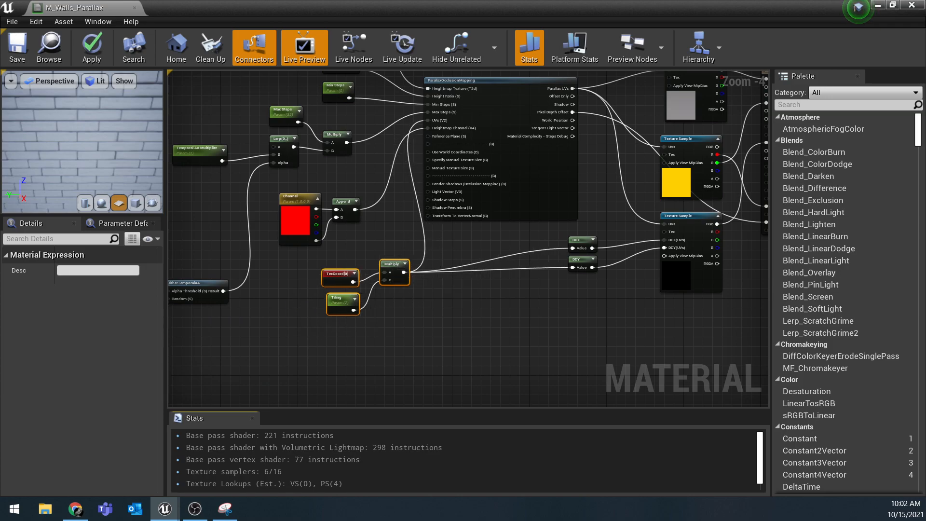
pyautogui.moveTo(489, 303); pyautogui.dragTo(521, 330, button='right')
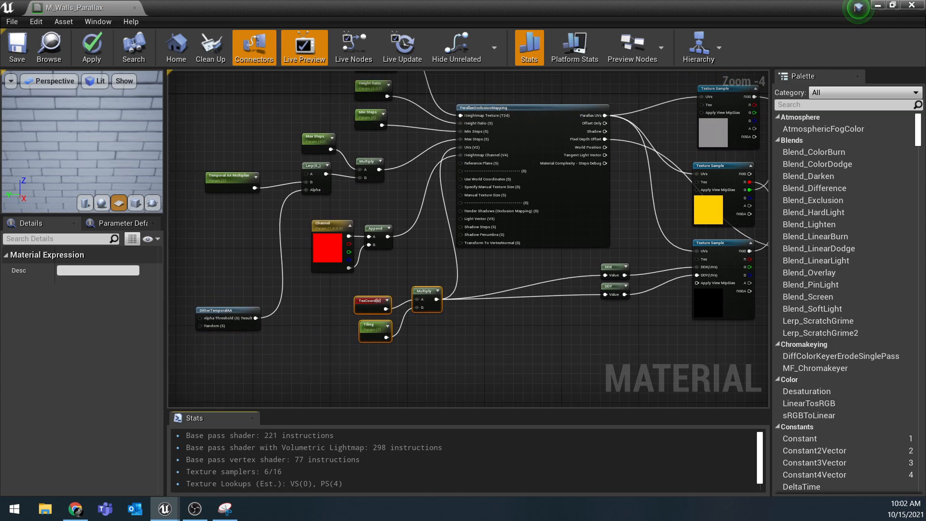
# - Place DitherTemporalAA directly below Temporal AA Multiplier, and shift the whole Max Steps, Lerp and Multiply cluster slightly toward ParallaxOcclusionMapping
pyautogui.moveTo(222, 310); pyautogui.dragTo(246, 204)
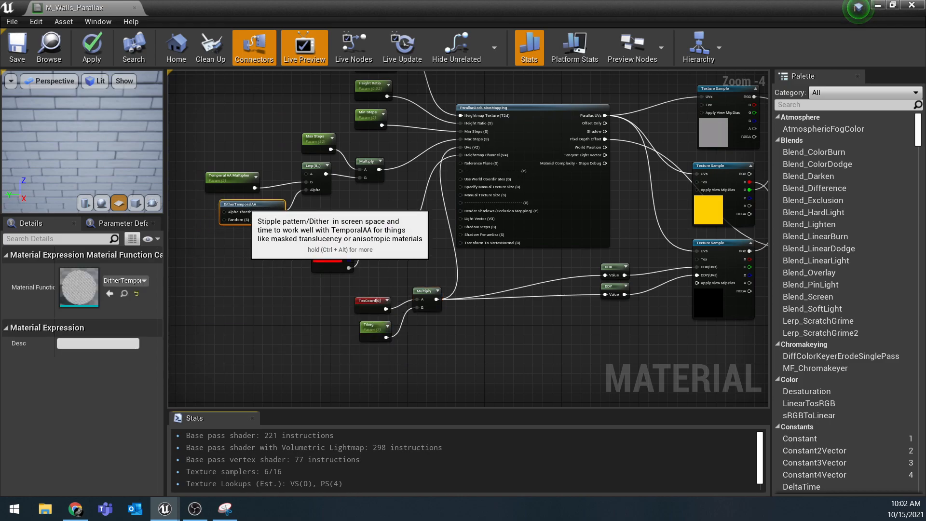
pyautogui.moveTo(190, 144); pyautogui.dragTo(388, 209)
pyautogui.moveTo(377, 170); pyautogui.dragTo(395, 174)
pyautogui.moveTo(515, 247); pyautogui.dragTo(460, 298, button='right')
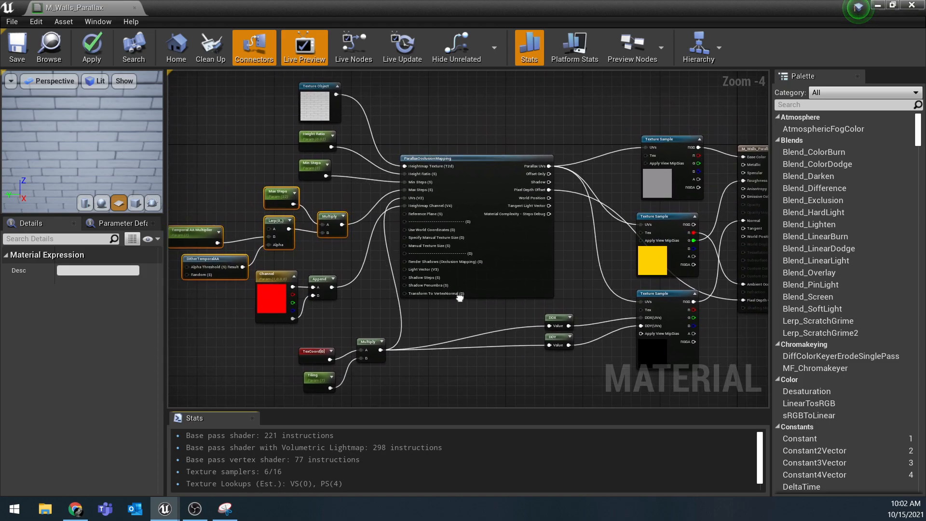
pyautogui.press('Escape')
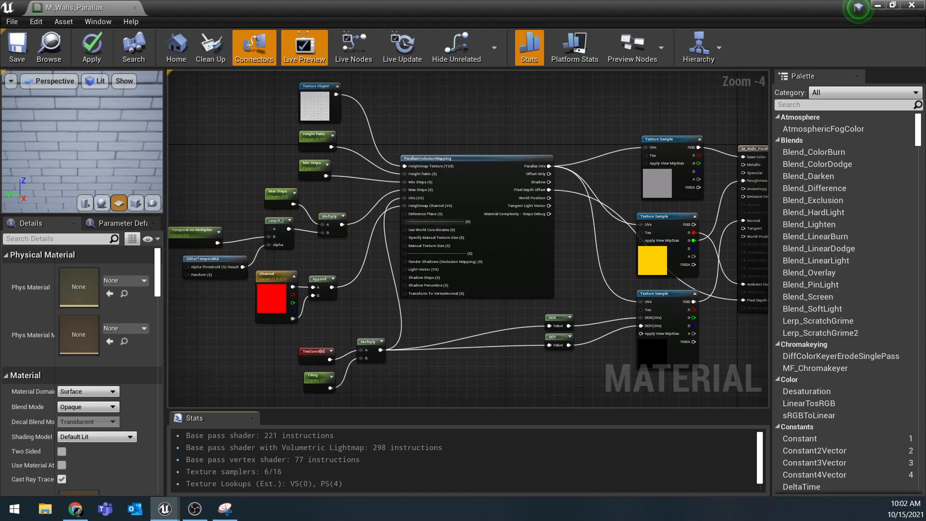
# - Apply the changes to M_Walls_Parallax and save the material
pyautogui.click(103, 63)
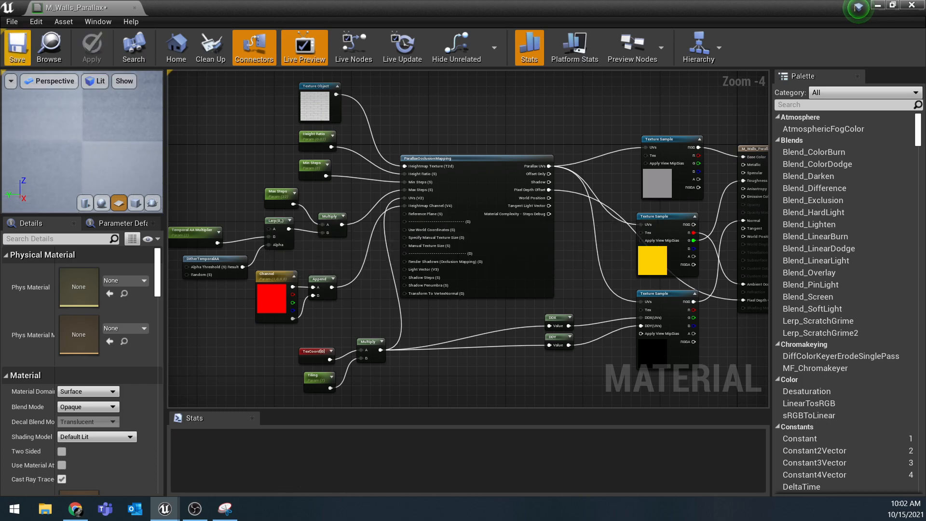
pyautogui.click(18, 49)
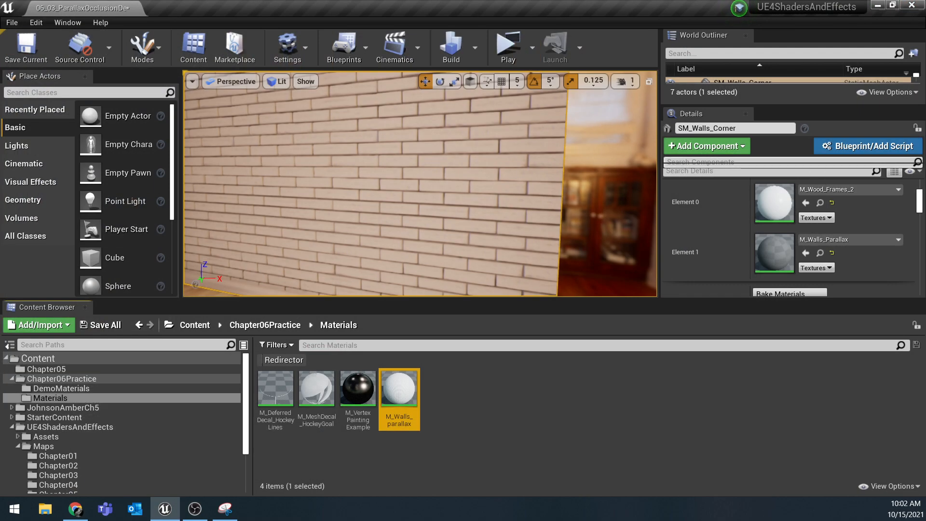
# - Inspect the brick parallax on SM_Walls_Corner in the level, up close and from steep angles
pyautogui.press('w')
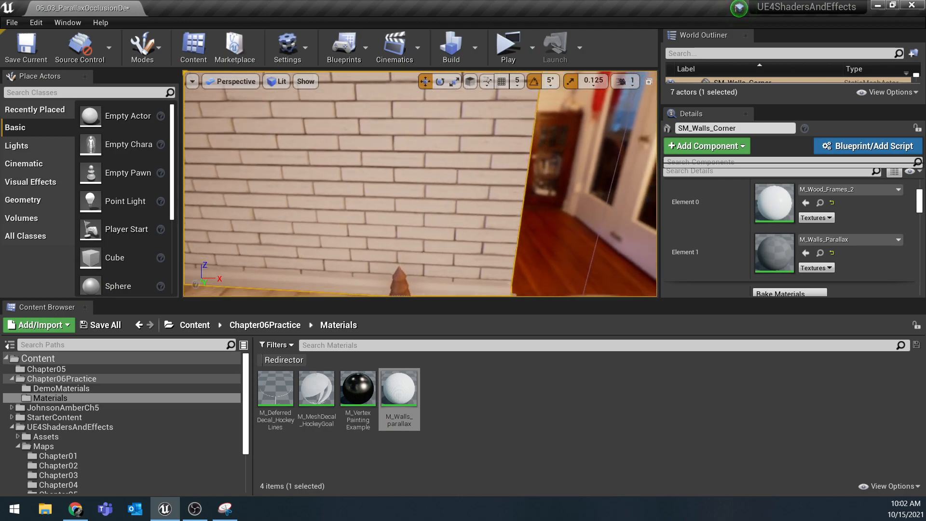
pyautogui.moveTo(420, 184); pyautogui.dragTo(316, 172, button='right')
pyautogui.press('d')
pyautogui.press('d')
pyautogui.press('a')
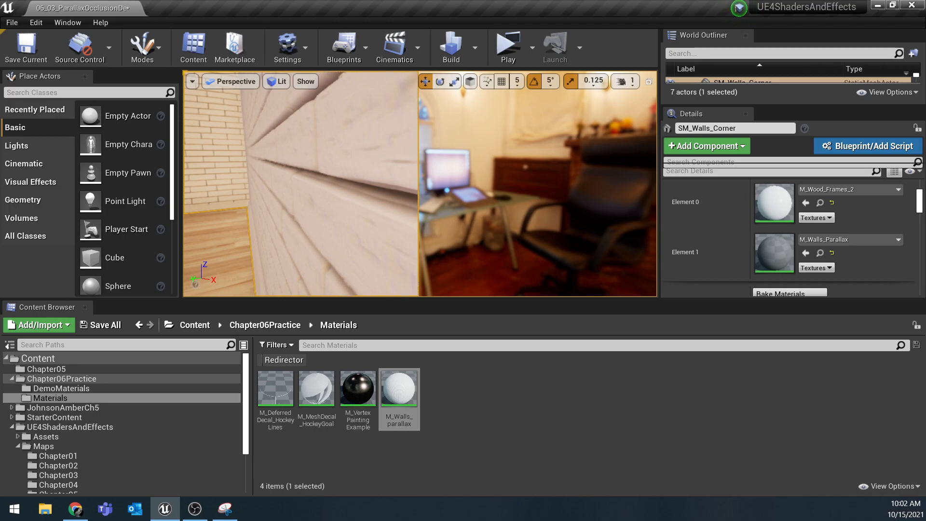
pyautogui.moveTo(309, 165); pyautogui.dragTo(299, 104, button='right')
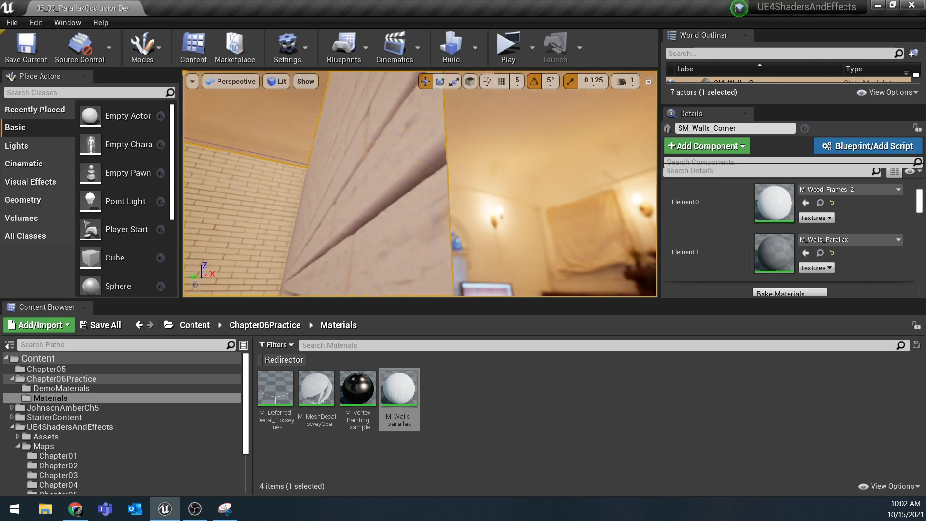
pyautogui.moveTo(309, 165); pyautogui.dragTo(295, 244, button='right')
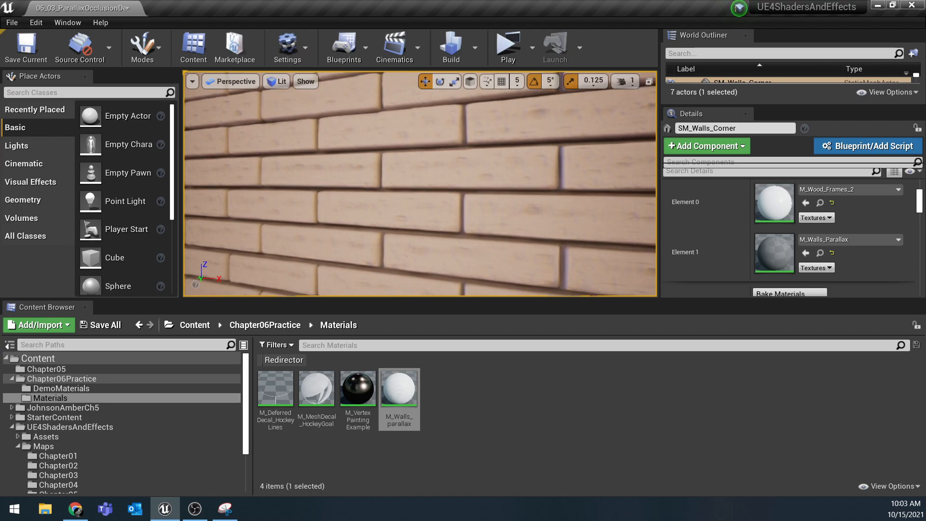
# - Compare the wall's brick joints with the earlier screenshot in Snipping Tool, and minimize that window
pyautogui.hotkey('alt', 'Tab')
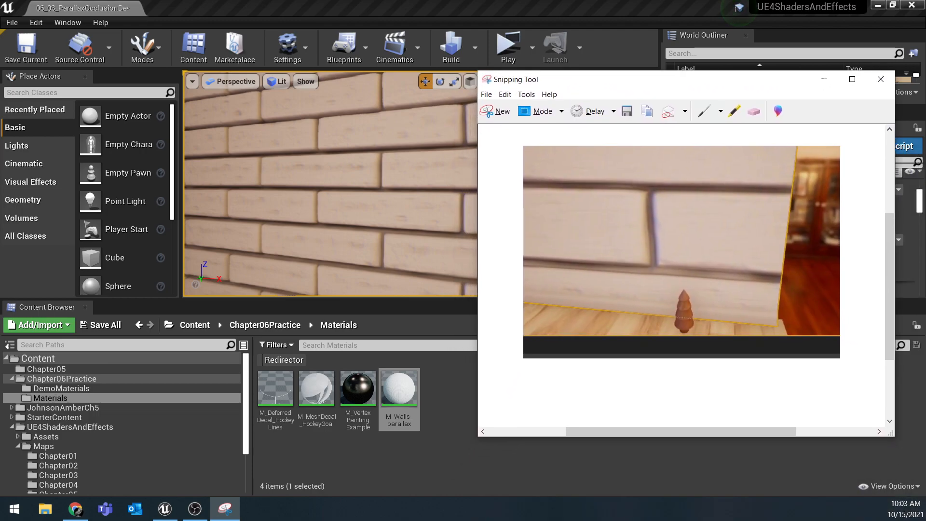
pyautogui.hotkey('alt', 'Tab')
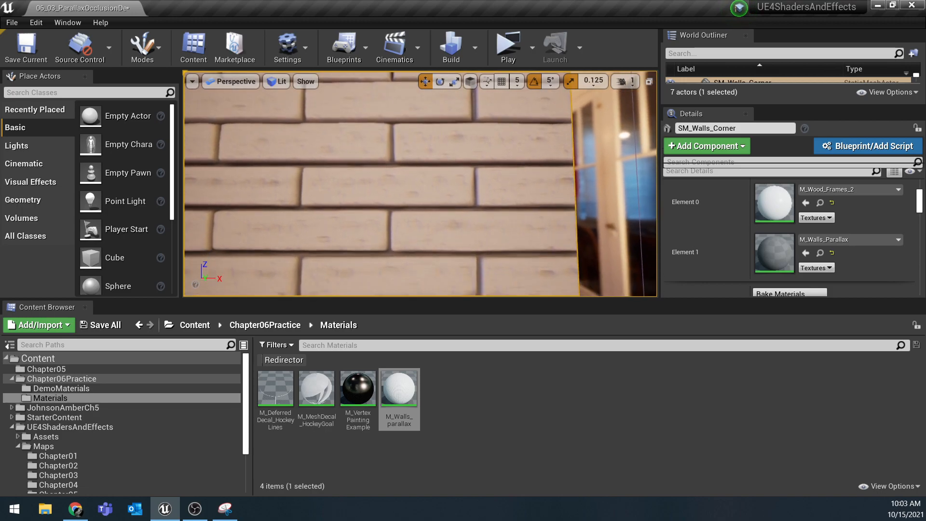
pyautogui.click(225, 509)
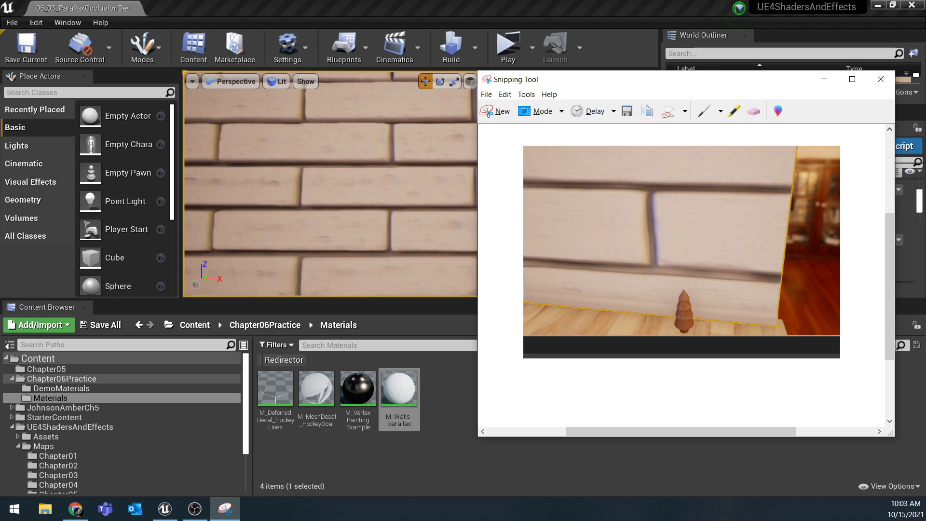
pyautogui.click(824, 79)
# - Examine the wall's brick edges and joints at close range, at grazing angles and from farther away
pyautogui.moveTo(420, 183)
pyautogui.mouseDown(button='right')
pyautogui.moveTo(493, 193)
pyautogui.moveTo(424, 173)
pyautogui.mouseUp(button='right')
pyautogui.press('w')
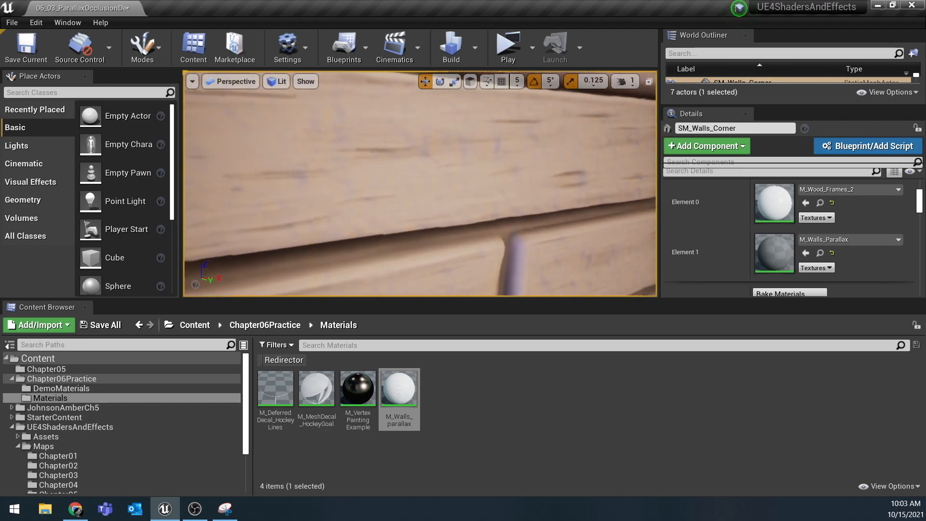
pyautogui.press('s')
pyautogui.moveTo(425, 174)
pyautogui.mouseDown(button='right')
pyautogui.moveTo(449, 174)
pyautogui.moveTo(410, 177)
pyautogui.mouseUp(button='right')
pyautogui.press('a')
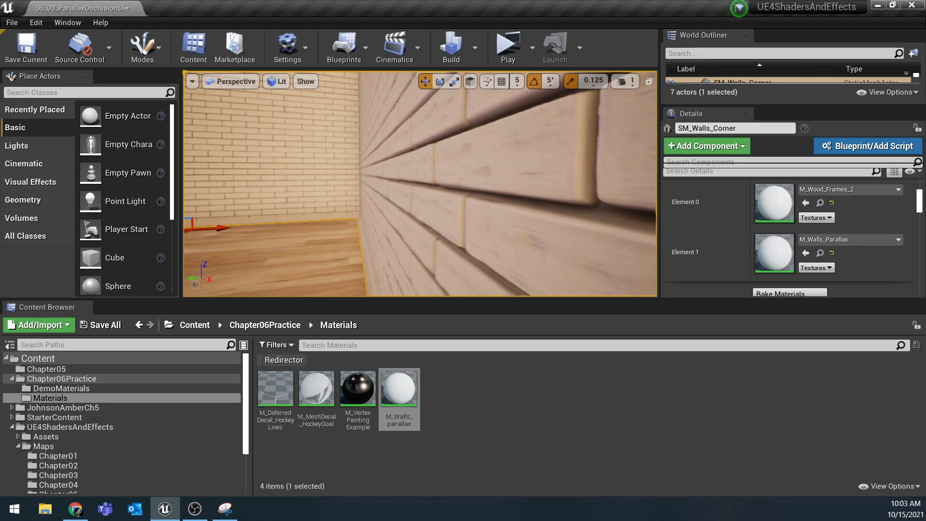
pyautogui.moveTo(420, 183); pyautogui.dragTo(478, 185, button='right')
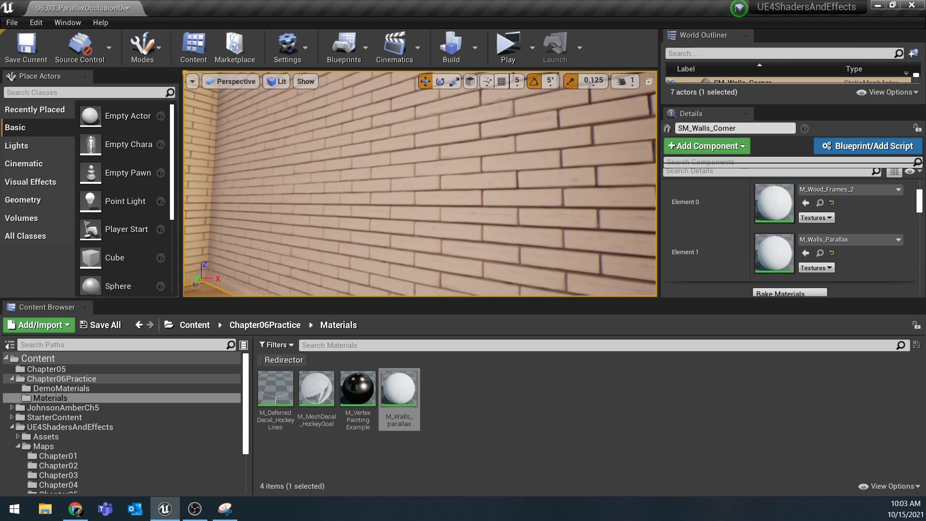
pyautogui.moveTo(420, 184); pyautogui.dragTo(521, 190, button='right')
pyautogui.press('w')
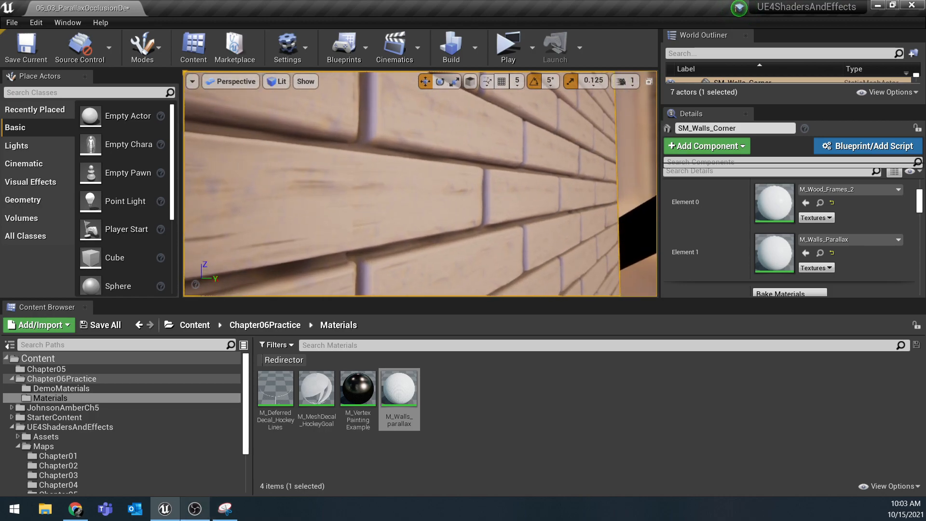
# - Open the M_Walls_parallax material from the Chapter06Practice Materials folder and review its complete node graph
pyautogui.click(194, 509)
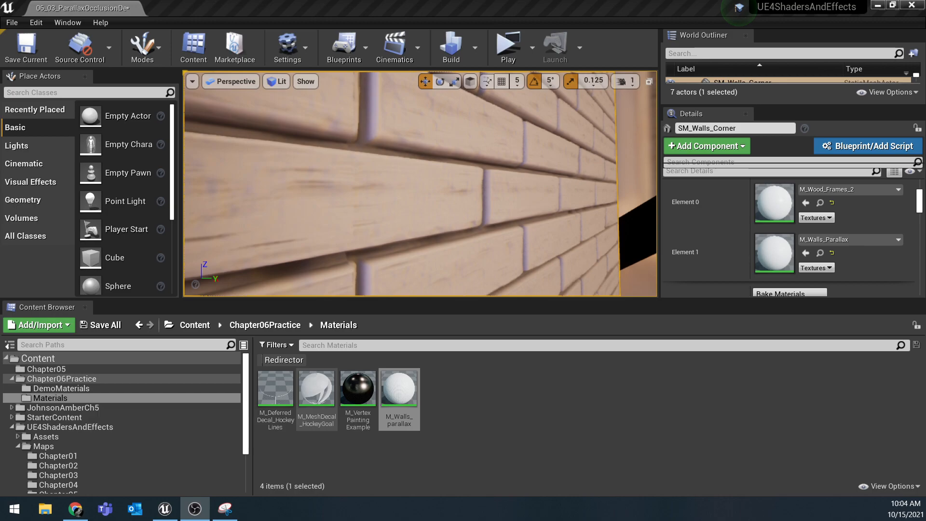
pyautogui.doubleClick(400, 388)
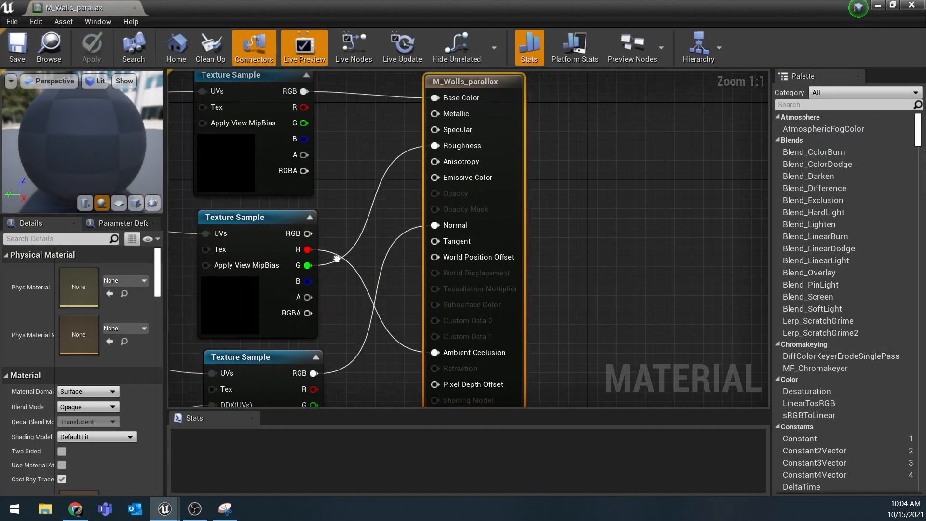
pyautogui.scroll(-5, 449, 261)
pyautogui.moveTo(449, 259); pyautogui.dragTo(458, 262, button='right')
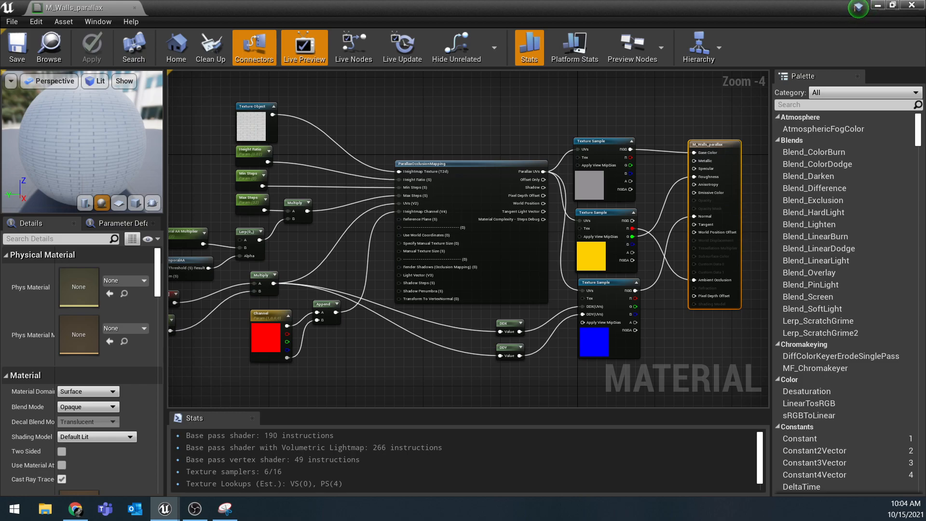
pyautogui.moveTo(243, 367); pyautogui.dragTo(345, 306)
pyautogui.click(367, 367)
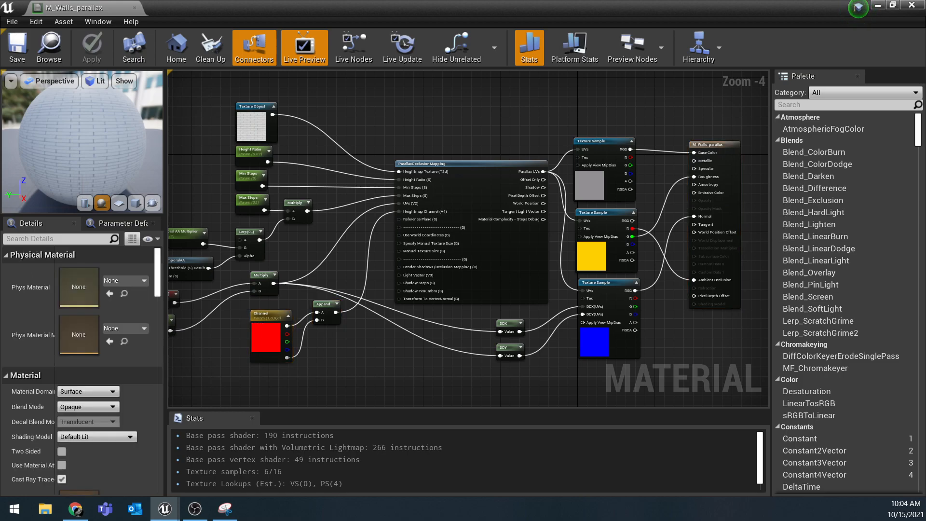